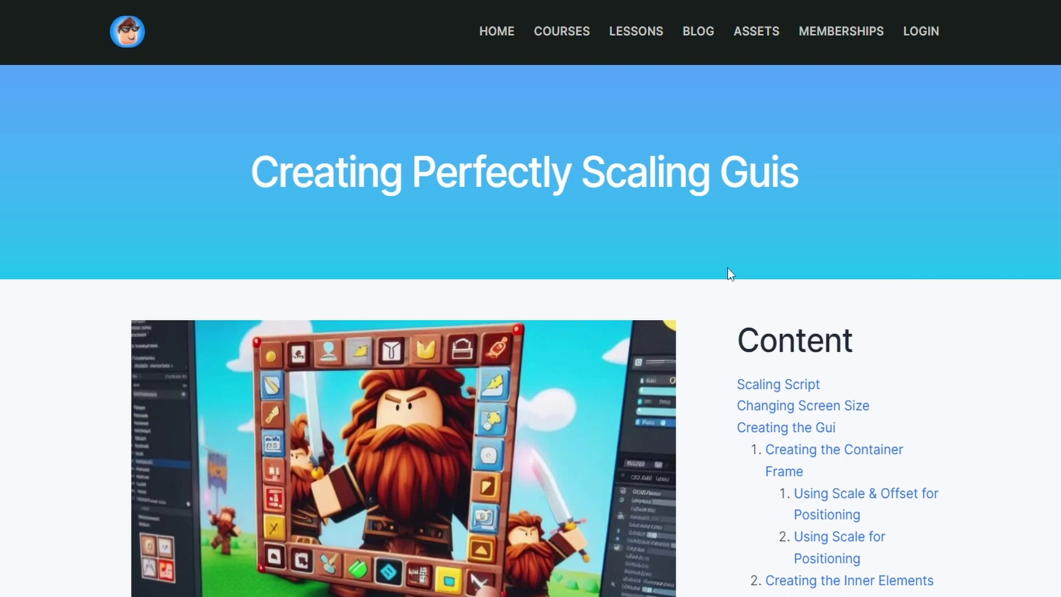
Copy the complete GuiScaler.client.lua code from the article's Scaling Script section.
{"action": "left_click", "coordinate": [751, 386]}
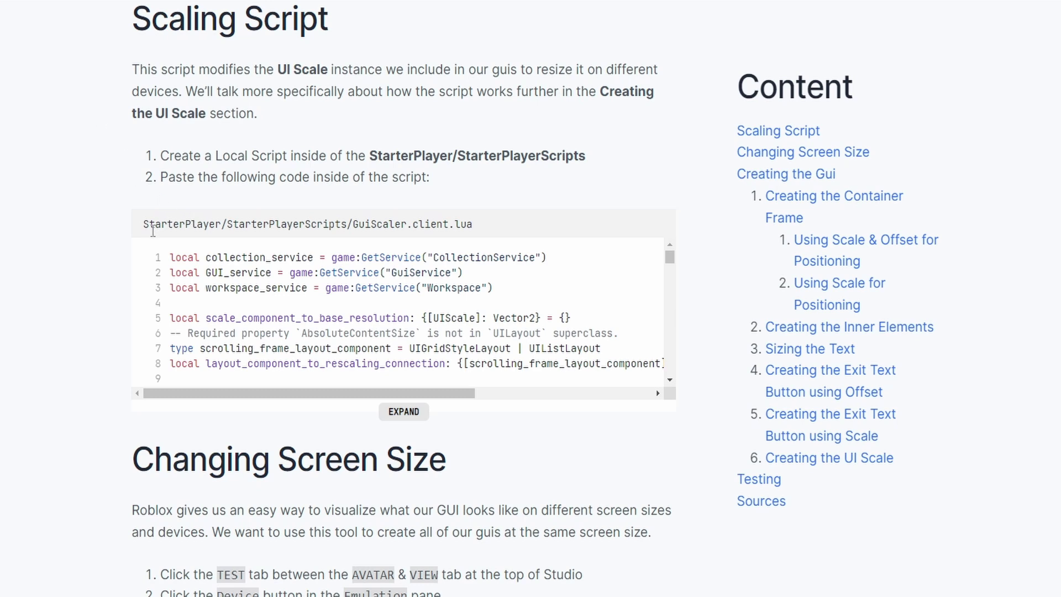
{"action": "left_click", "coordinate": [422, 409]}
{"action": "triple_click", "coordinate": [416, 257]}
{"action": "scroll", "coordinate": [442, 326], "scroll_direction": "down", "scroll_amount": 20}
{"action": "left_click_drag", "start_coordinate": [415, 258], "coordinate": [480, 423]}
{"action": "right_click", "coordinate": [424, 245]}
{"action": "left_click", "coordinate": [447, 259]}
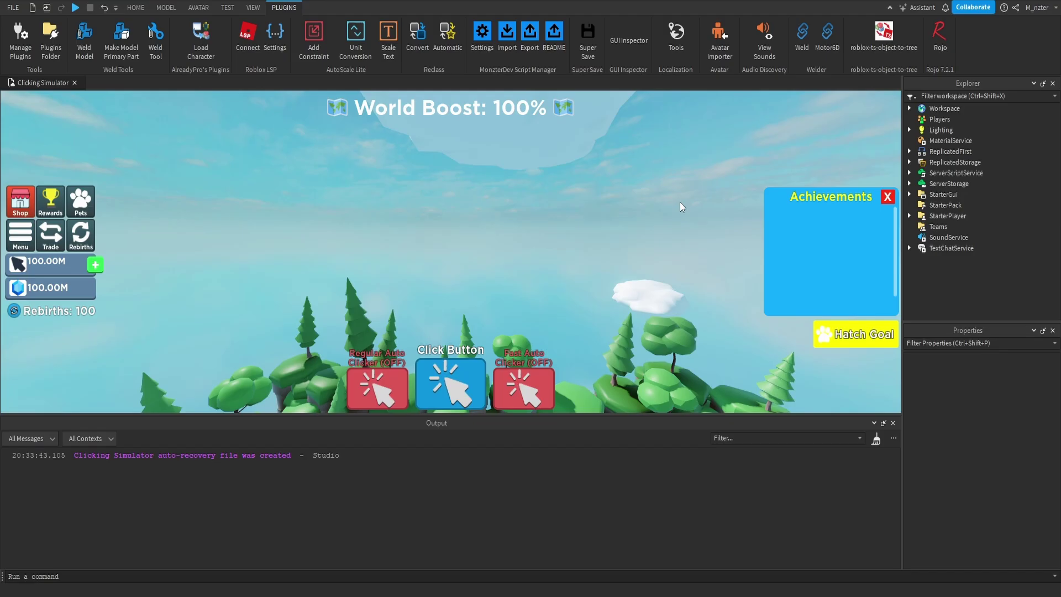
Switch to Roblox Studio and add a LocalScript named UIScaler inside StarterPlayerScripts.
{"action": "left_click", "coordinate": [909, 215]}
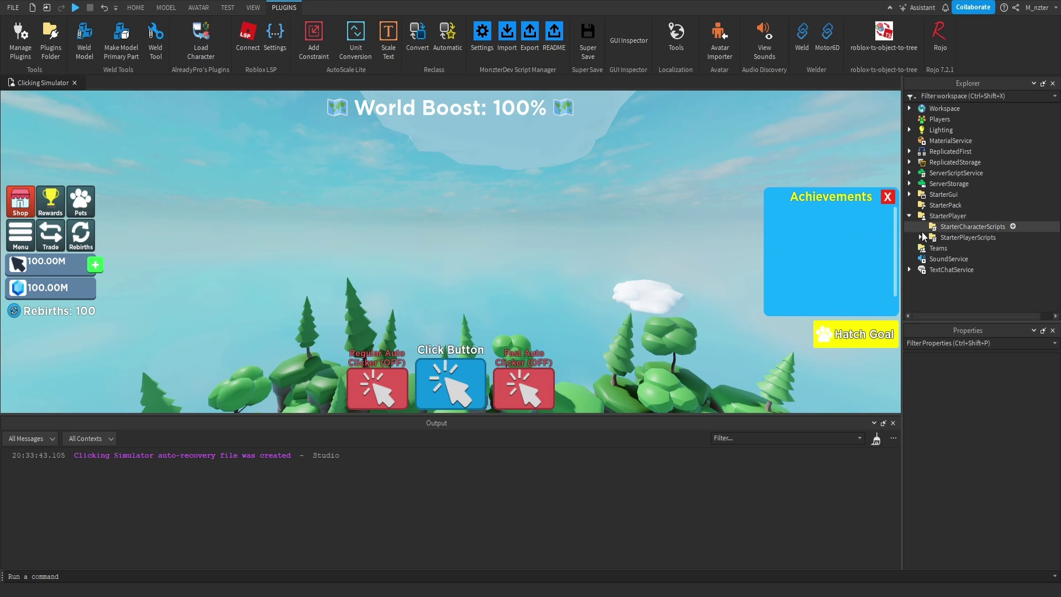
{"action": "left_click", "coordinate": [920, 237]}
{"action": "left_click", "coordinate": [1001, 237]}
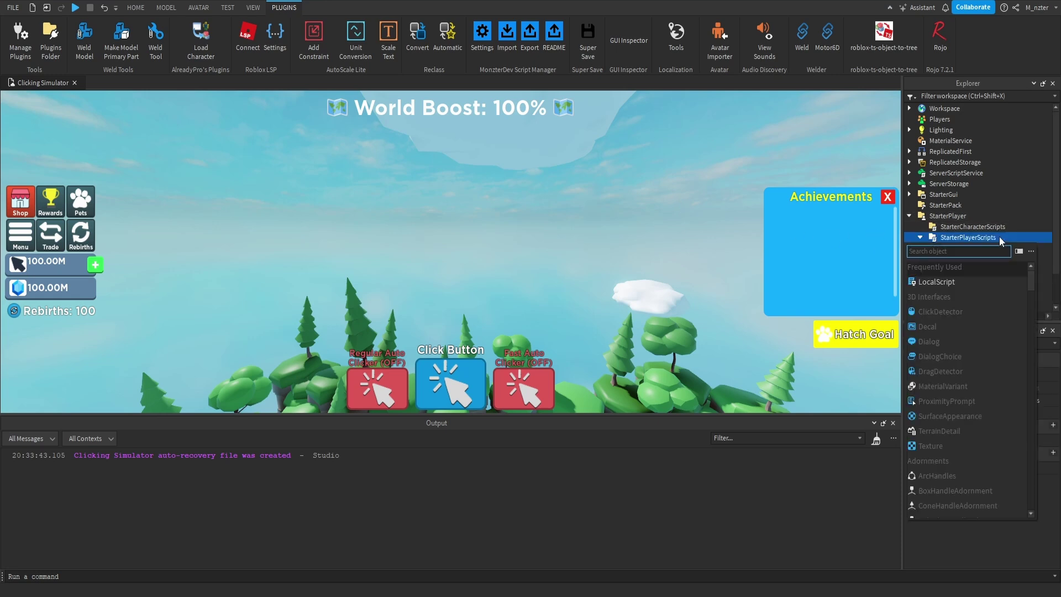
{"action": "key", "text": "Return"}
{"action": "type", "text": "UIScaler"}
{"action": "key", "text": "Return"}
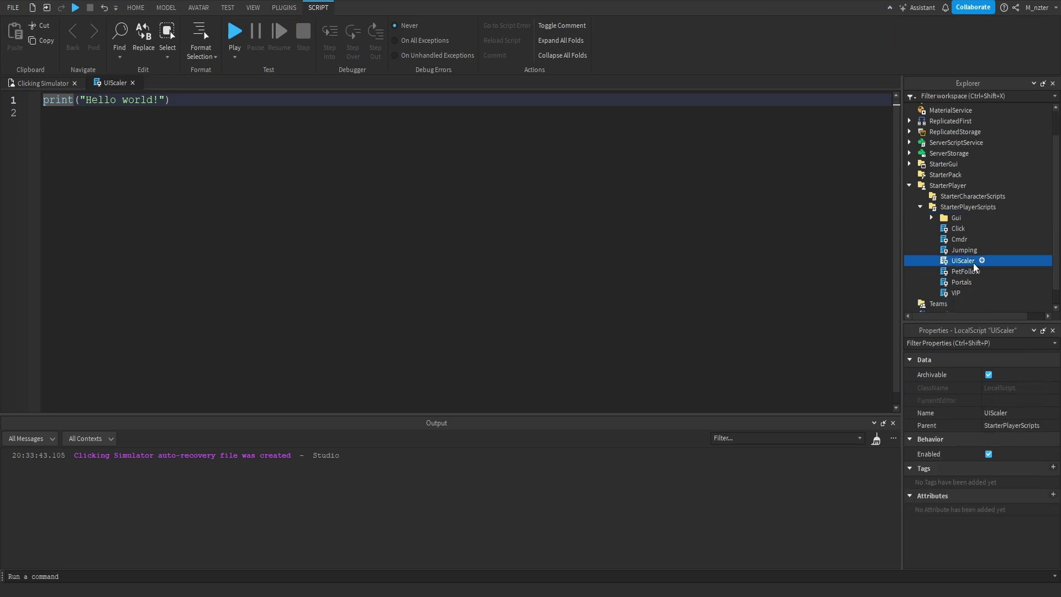
Replace the default code in UIScaler with the copied scaling script and remove the trailing empty line.
{"action": "left_click", "coordinate": [680, 239]}
{"action": "left_click", "coordinate": [619, 102]}
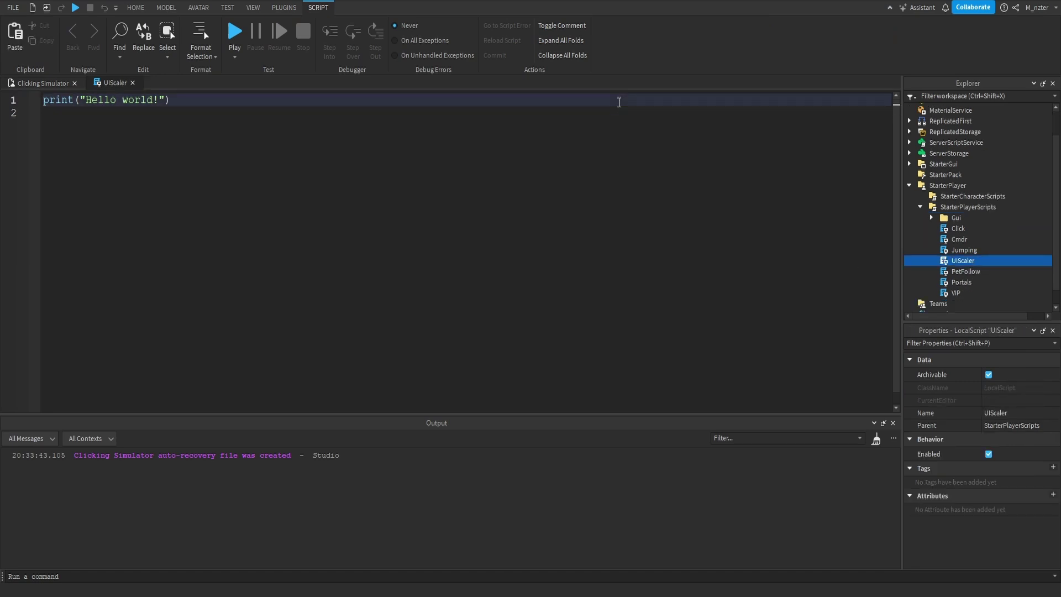
{"action": "key", "text": "ctrl+a"}
{"action": "key", "text": "ctrl+v"}
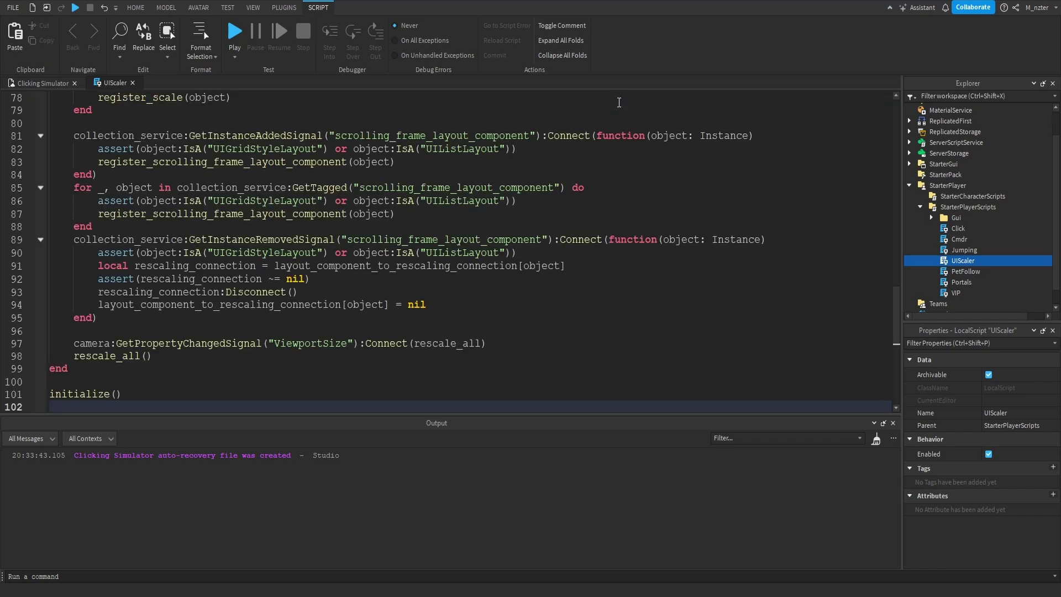
{"action": "key", "text": "BackSpace"}
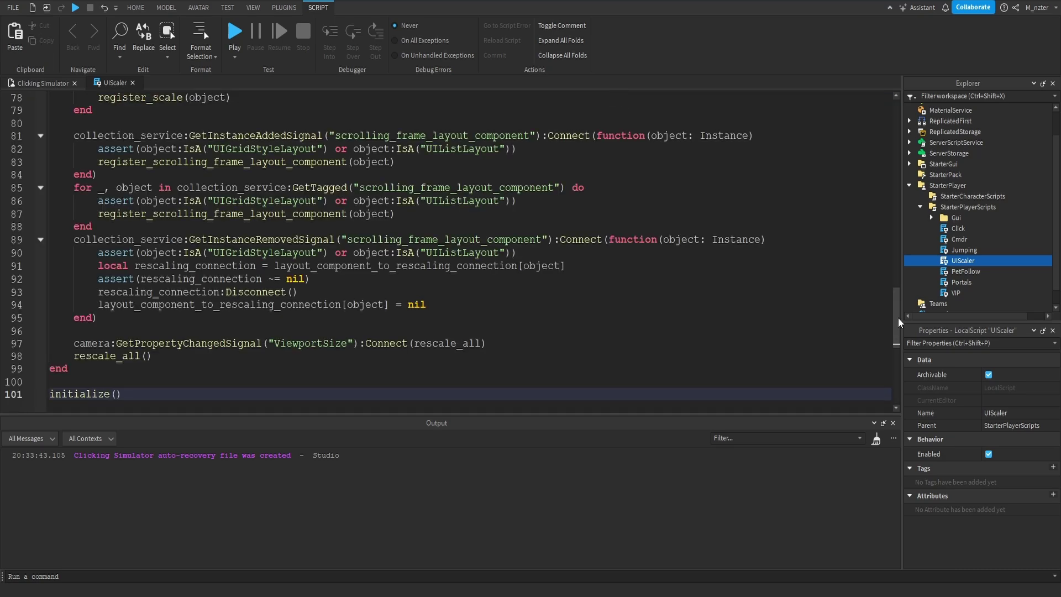
{"action": "left_click_drag", "start_coordinate": [897, 323], "coordinate": [862, 133]}
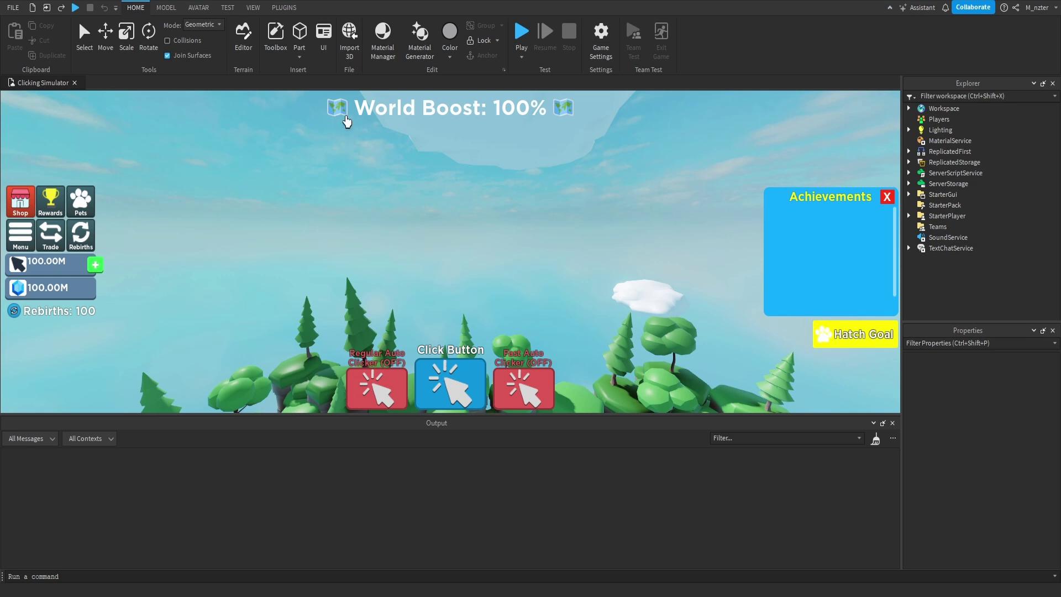
Enable device emulation for the game view and choose the HD 1080 desktop screen at 1920 x 1080.
{"action": "left_click", "coordinate": [226, 8]}
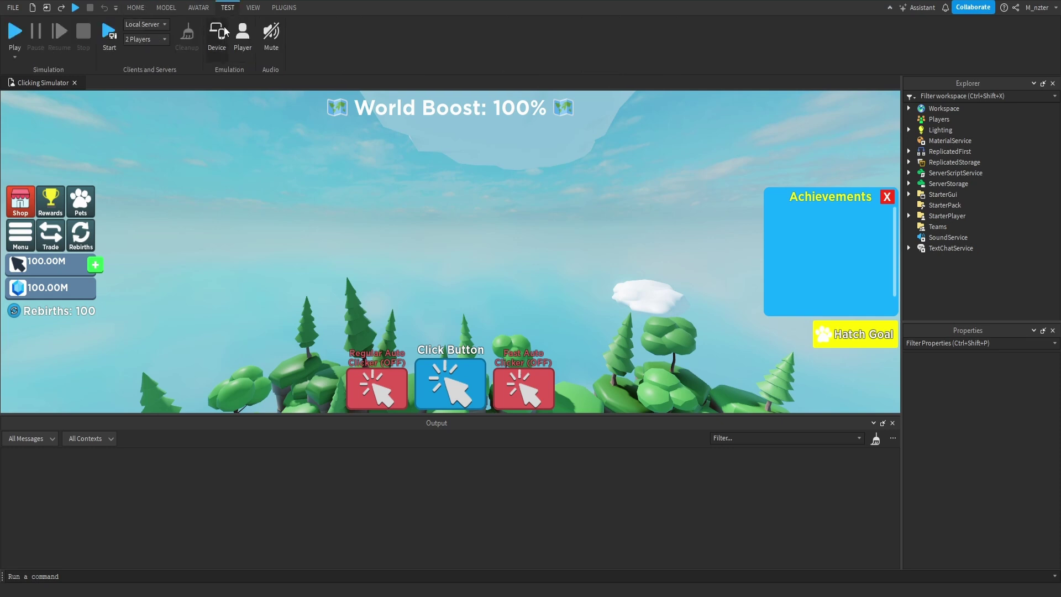
{"action": "left_click", "coordinate": [224, 55]}
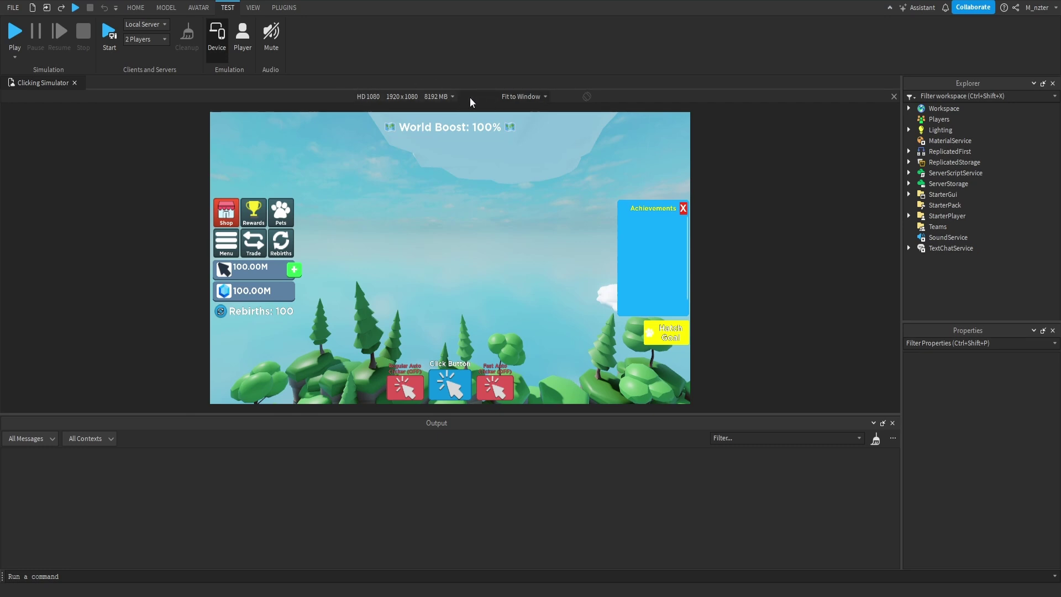
{"action": "left_click", "coordinate": [438, 97]}
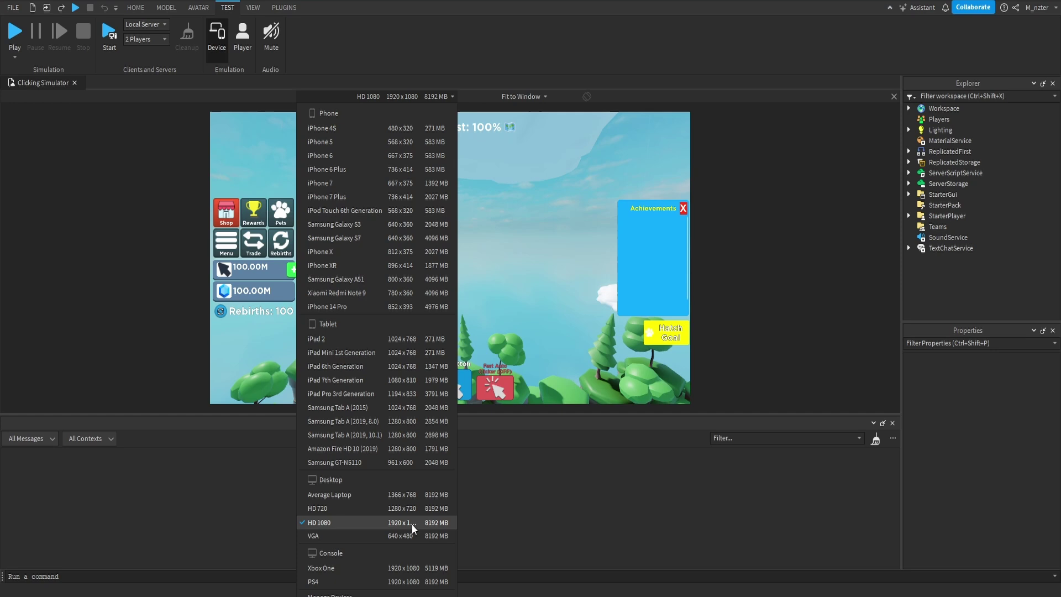
{"action": "left_click", "coordinate": [412, 524]}
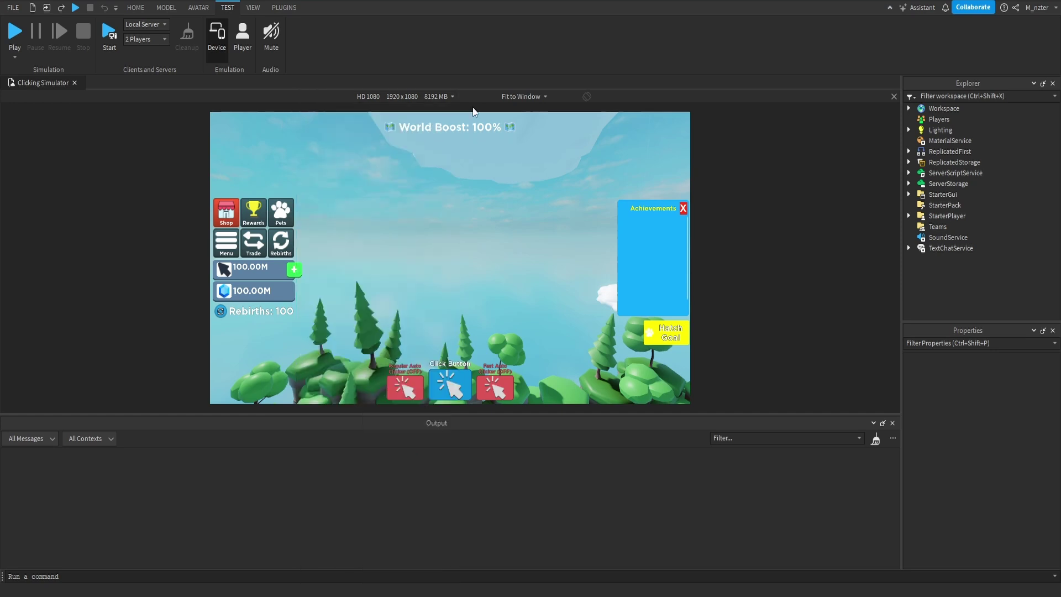
Preview the emulated screen at Physical Size and return the view to Fit to Window.
{"action": "left_click", "coordinate": [486, 95]}
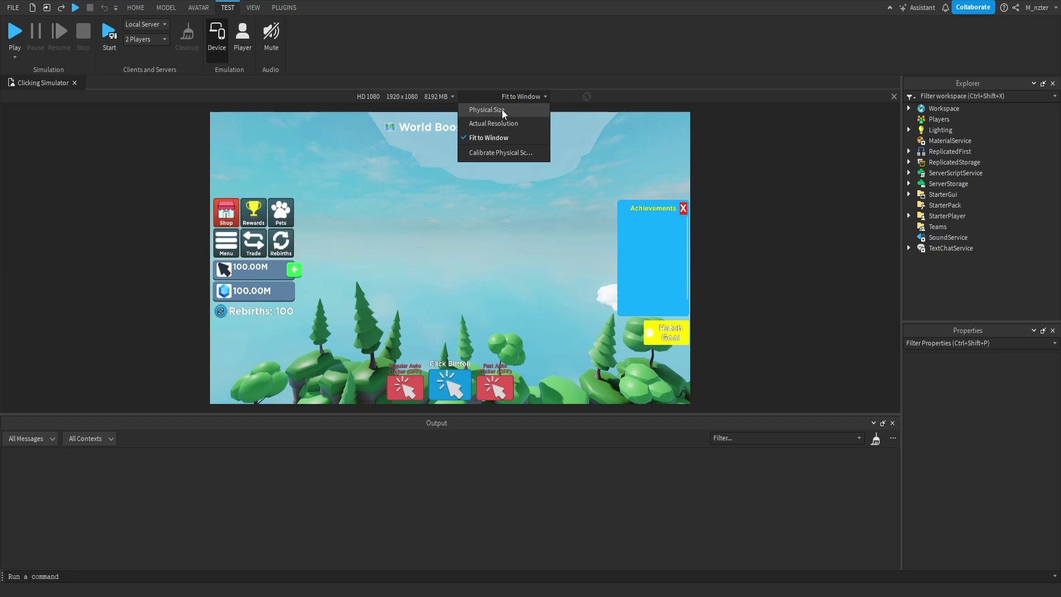
{"action": "left_click", "coordinate": [487, 109]}
{"action": "left_click_drag", "start_coordinate": [895, 216], "coordinate": [898, 183]}
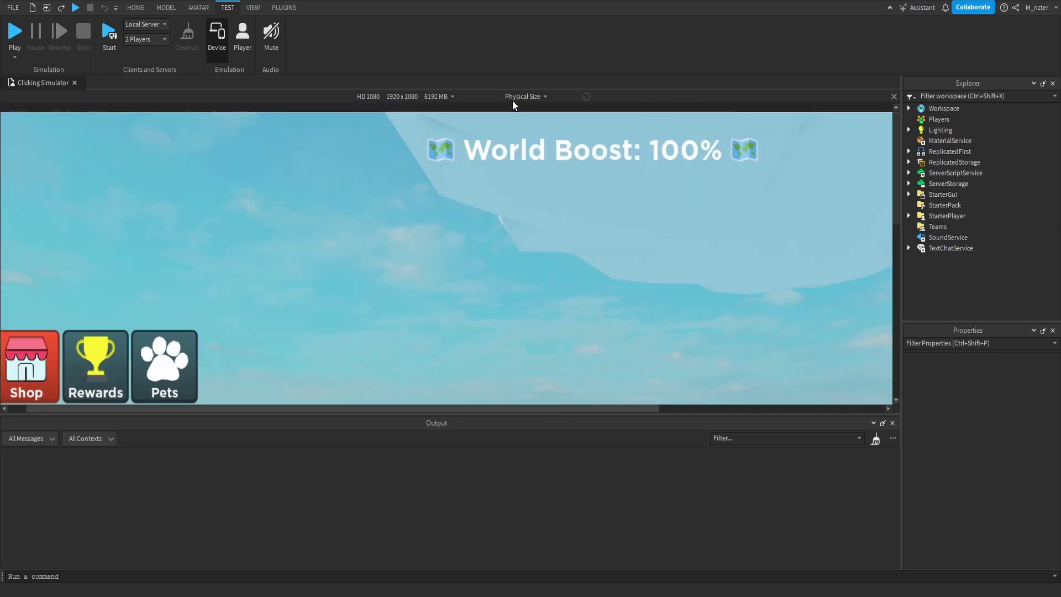
{"action": "left_click", "coordinate": [515, 97]}
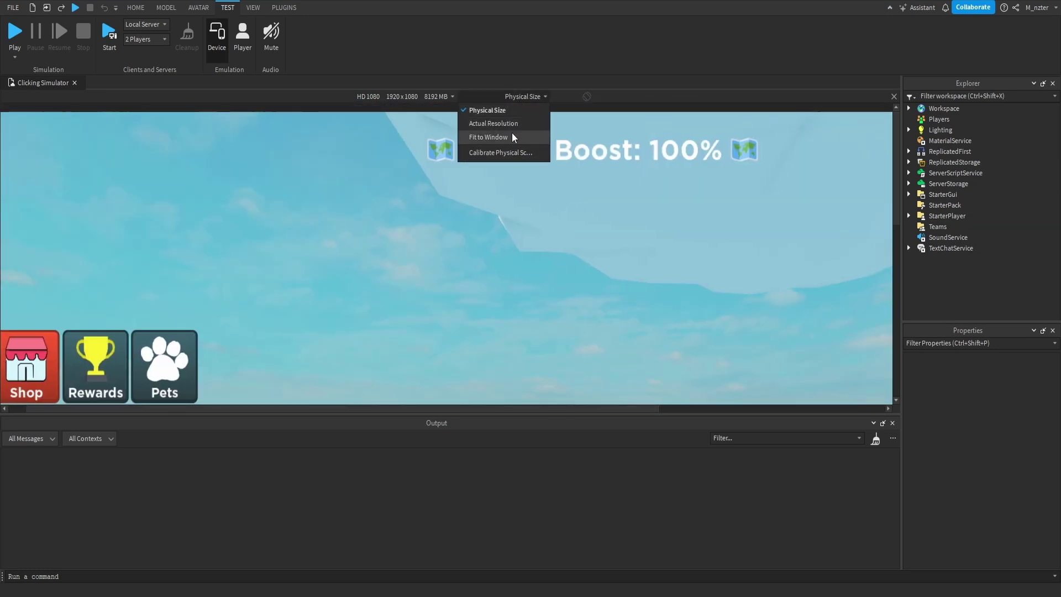
{"action": "left_click", "coordinate": [511, 137]}
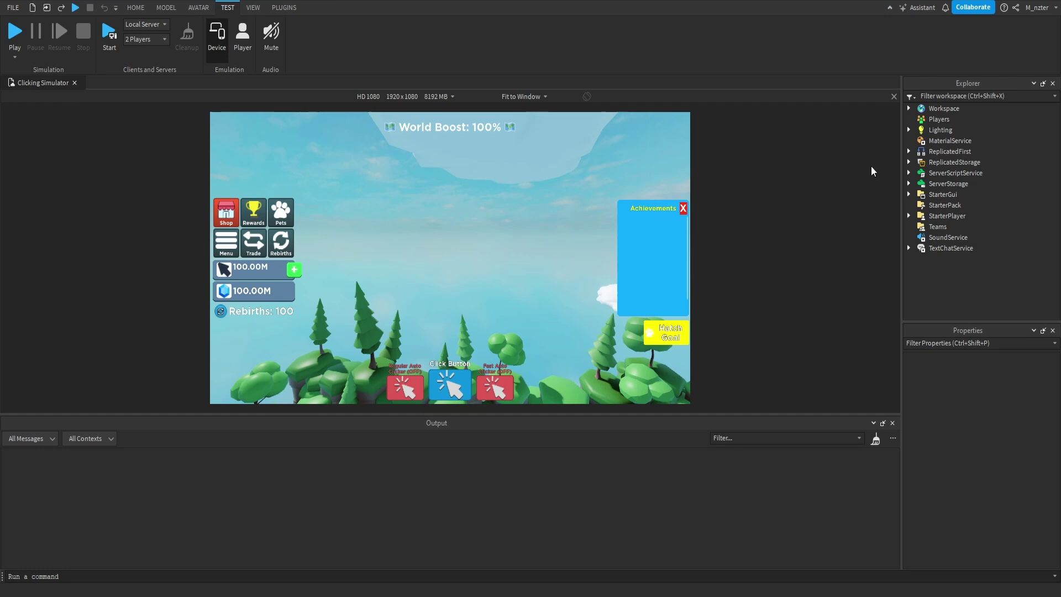
Examine the X and Y scale and offset values in the Size property of the Achievements GUI's Frame.
{"action": "left_click", "coordinate": [907, 195]}
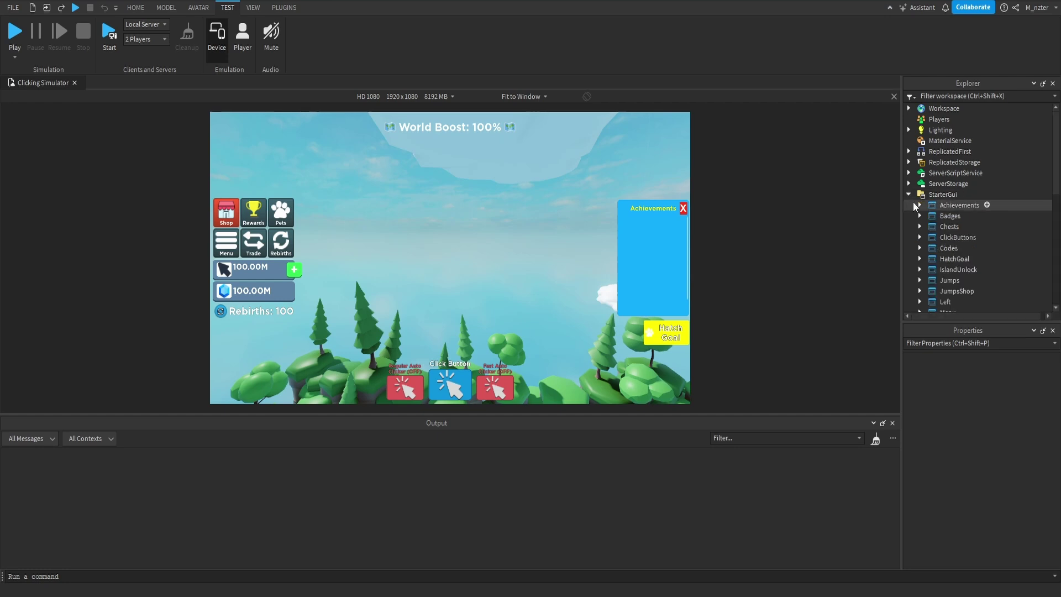
{"action": "left_click", "coordinate": [919, 205]}
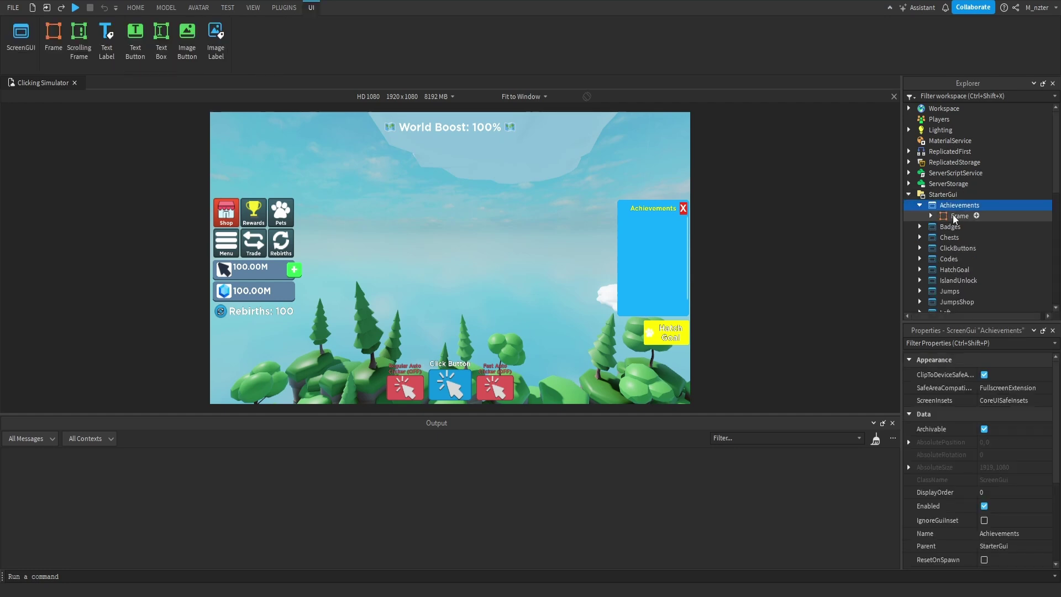
{"action": "left_click", "coordinate": [954, 217]}
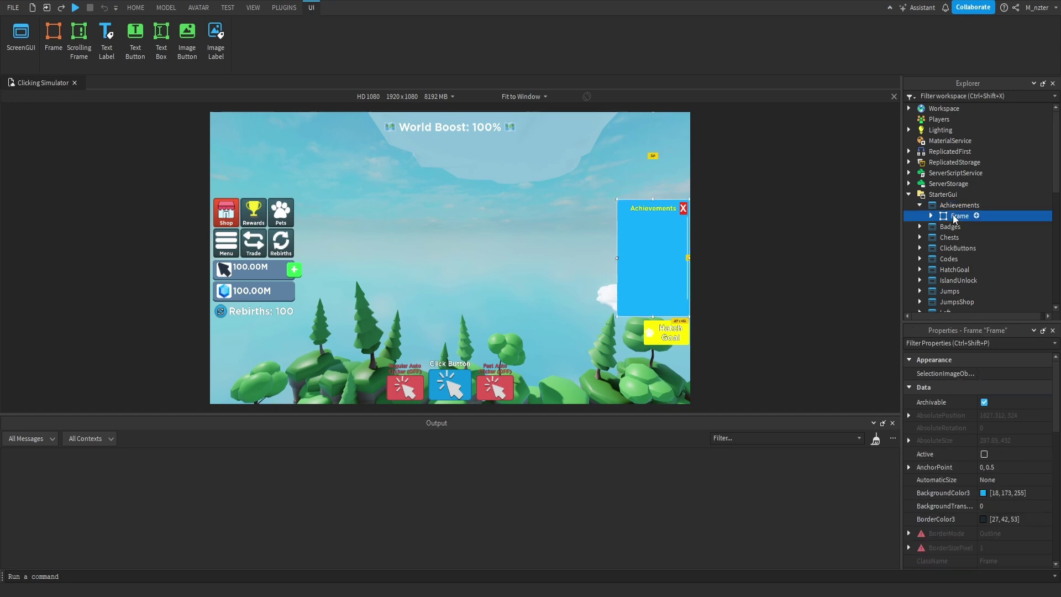
{"action": "left_click", "coordinate": [963, 344]}
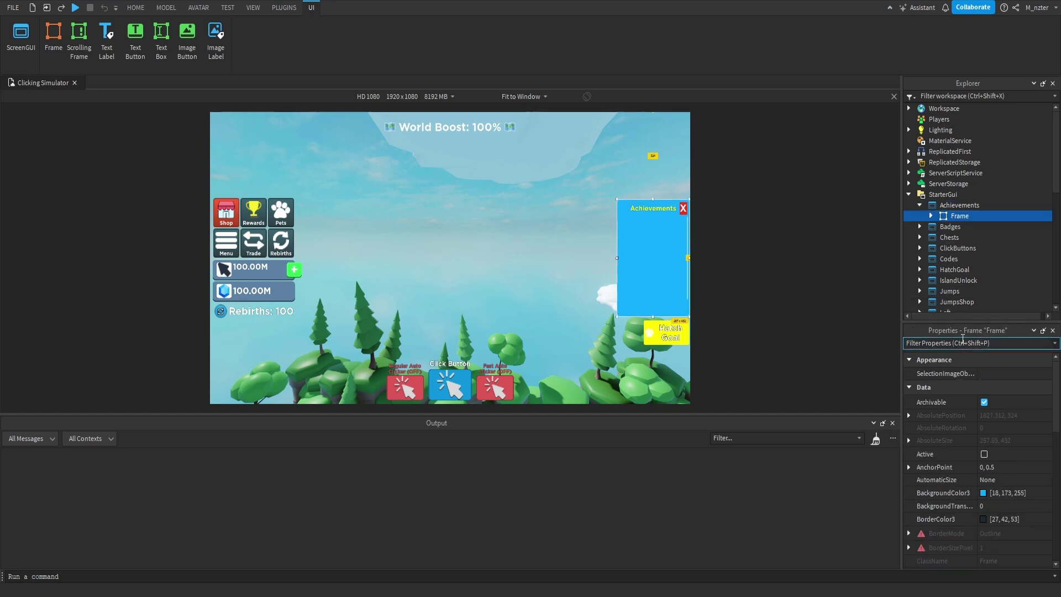
{"action": "type", "text": "siz"}
{"action": "left_click", "coordinate": [909, 413]}
{"action": "left_click", "coordinate": [939, 463]}
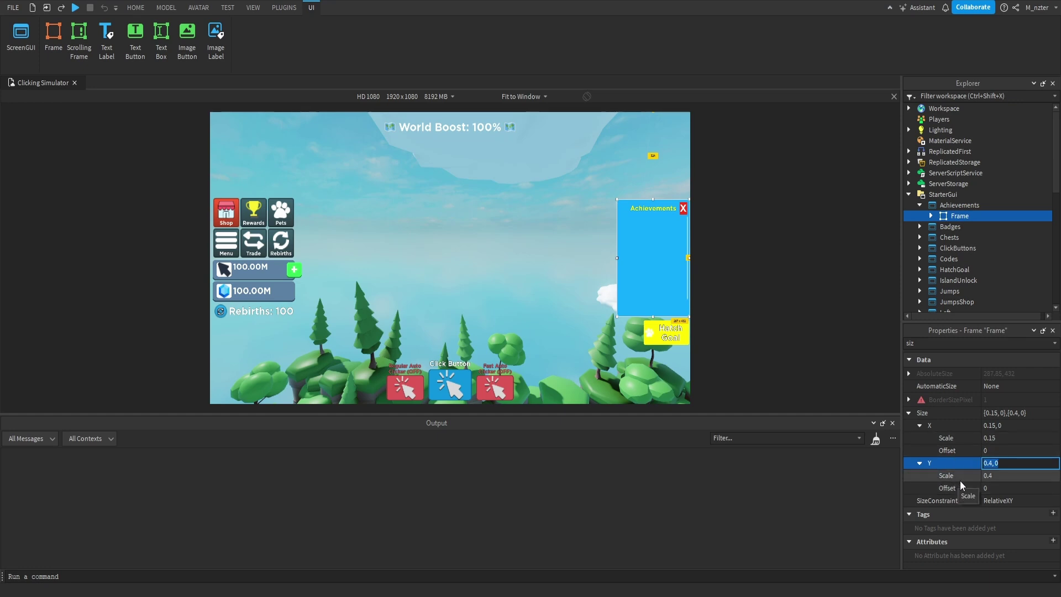
{"action": "left_click", "coordinate": [961, 450]}
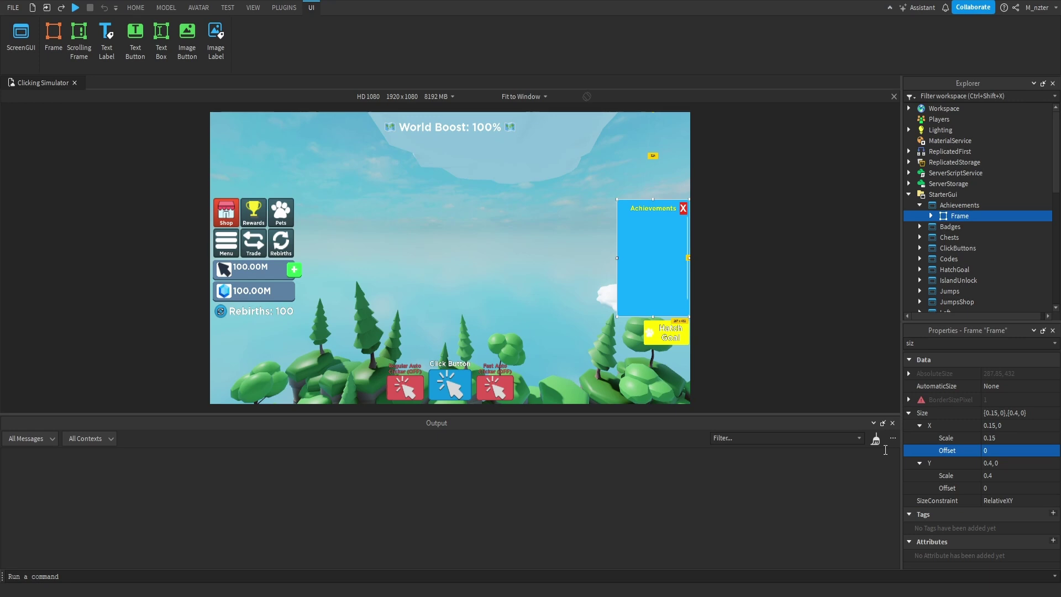
{"action": "left_click", "coordinate": [908, 413]}
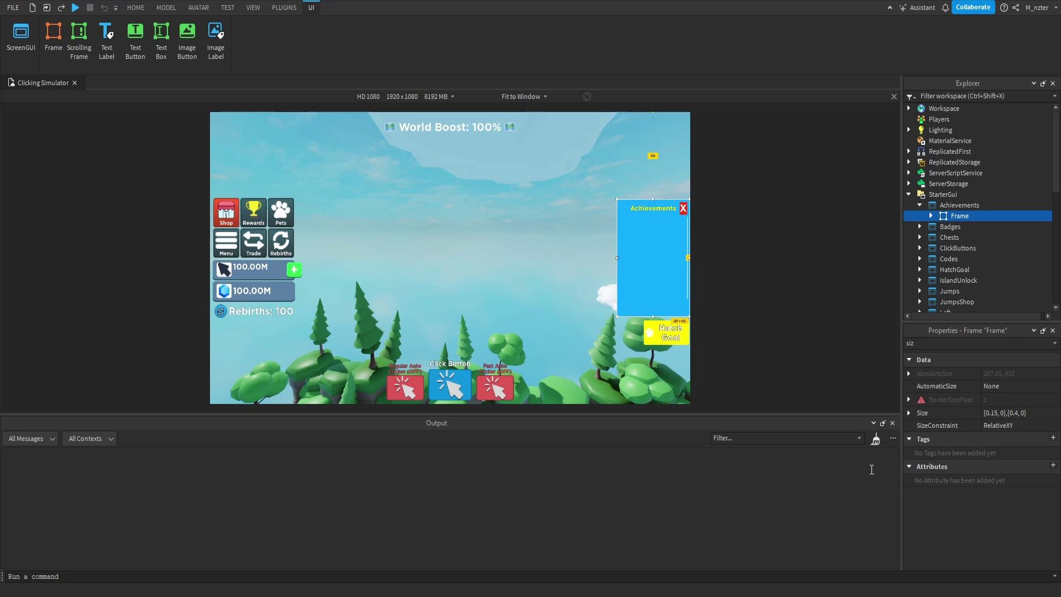
Convert the Achievements Frame's size to offset with the AutoScale Lite Unit Conversion plugin.
{"action": "left_click", "coordinate": [284, 7]}
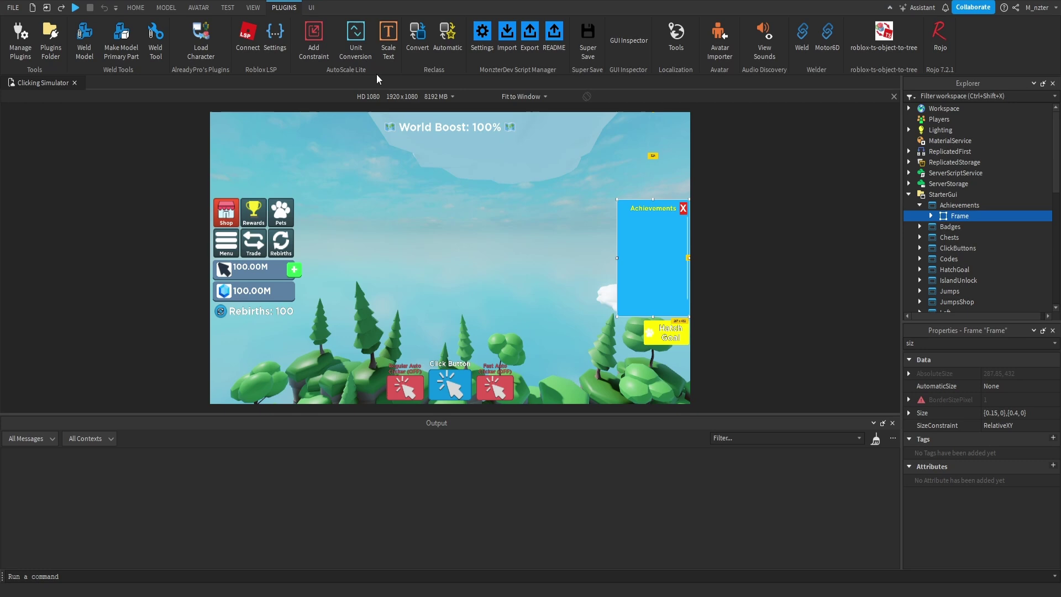
{"action": "left_click", "coordinate": [357, 52]}
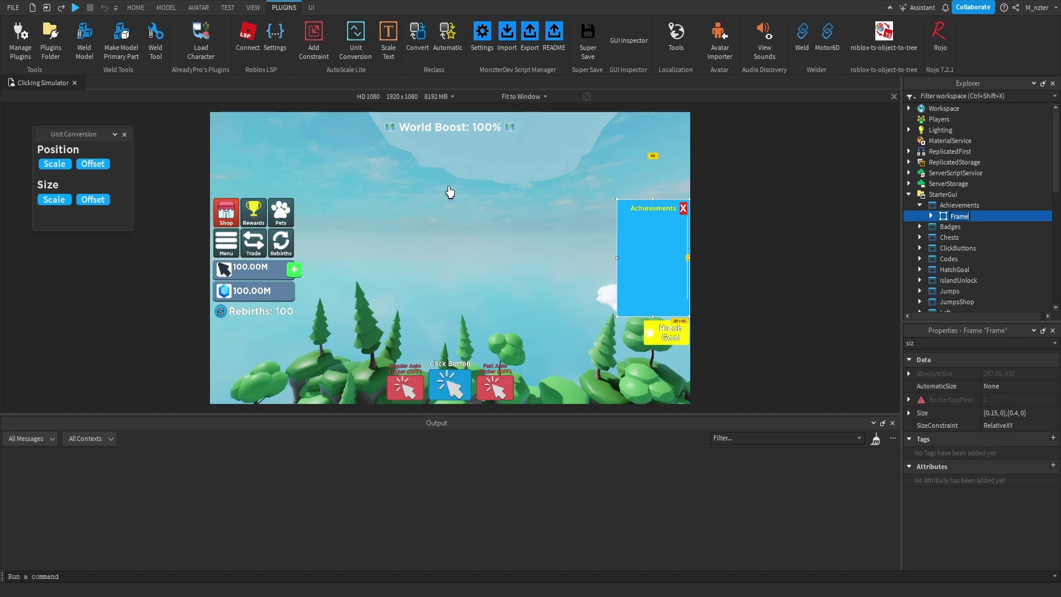
{"action": "left_click", "coordinate": [91, 200]}
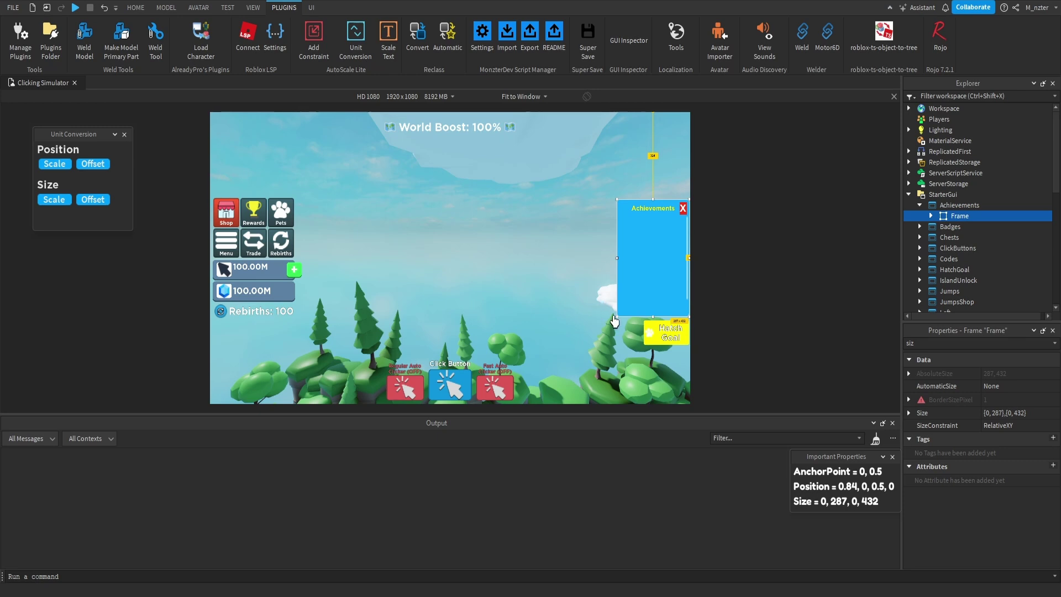
Try stretching the Achievements Frame's height to about 437 pixels and bring its lower edge back up.
{"action": "left_click_drag", "start_coordinate": [652, 317], "coordinate": [652, 322]}
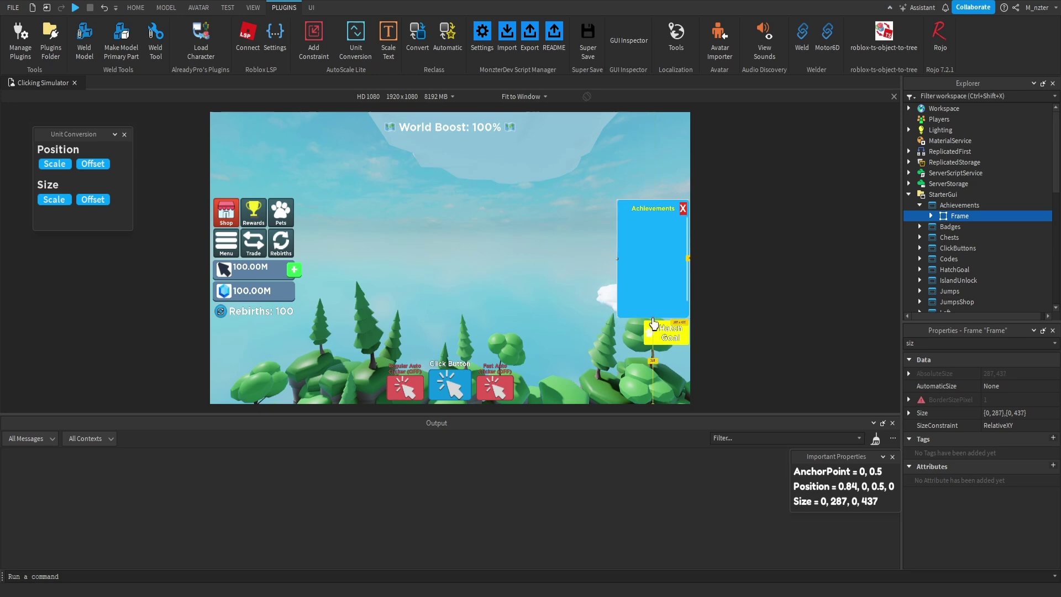
{"action": "left_click_drag", "start_coordinate": [653, 322], "coordinate": [662, 313]}
Widen the Achievements title label to a scale of about 0.69 and set its X position scale to 0.5.
{"action": "left_click", "coordinate": [652, 207]}
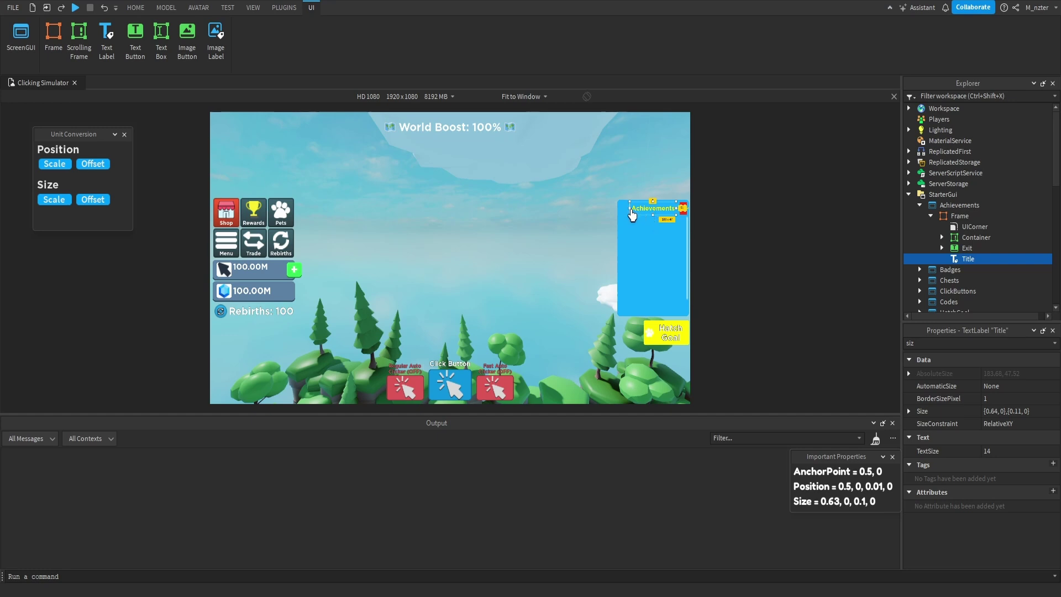
{"action": "left_click_drag", "start_coordinate": [629, 208], "coordinate": [621, 209]}
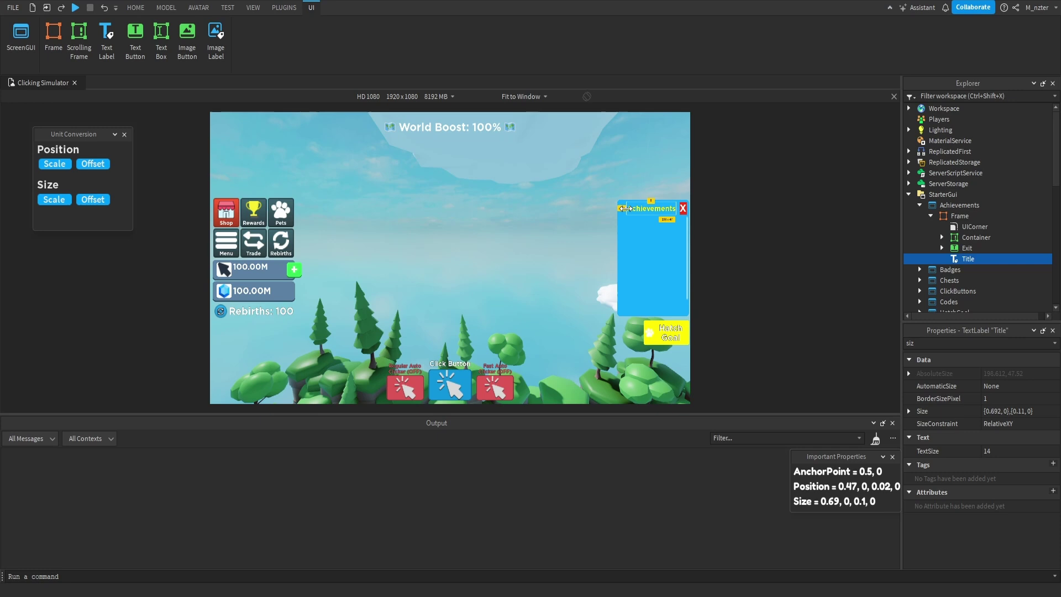
{"action": "left_click", "coordinate": [939, 343]}
{"action": "type", "text": "po"}
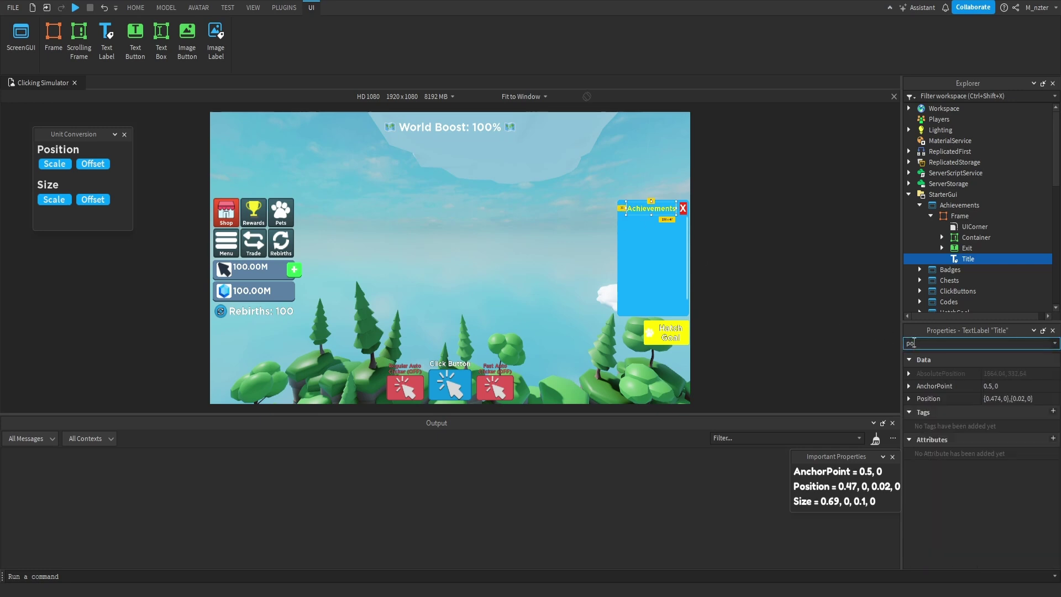
{"action": "left_click", "coordinate": [1011, 398]}
{"action": "type", "text": "0.5,0,0.01,0"}
{"action": "key", "text": "Return"}
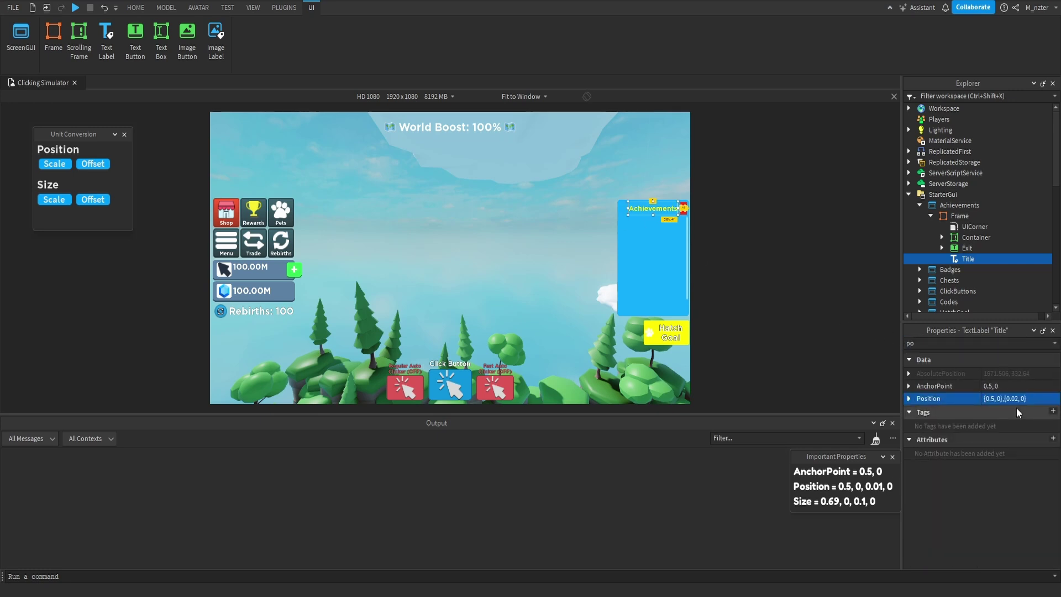
Undo the resizing and repositioning of the Achievements title label.
{"action": "key", "text": "Escape"}
{"action": "key", "text": "ctrl+z"}
{"action": "key", "text": "ctrl+z"}
{"action": "key", "text": "ctrl+z"}
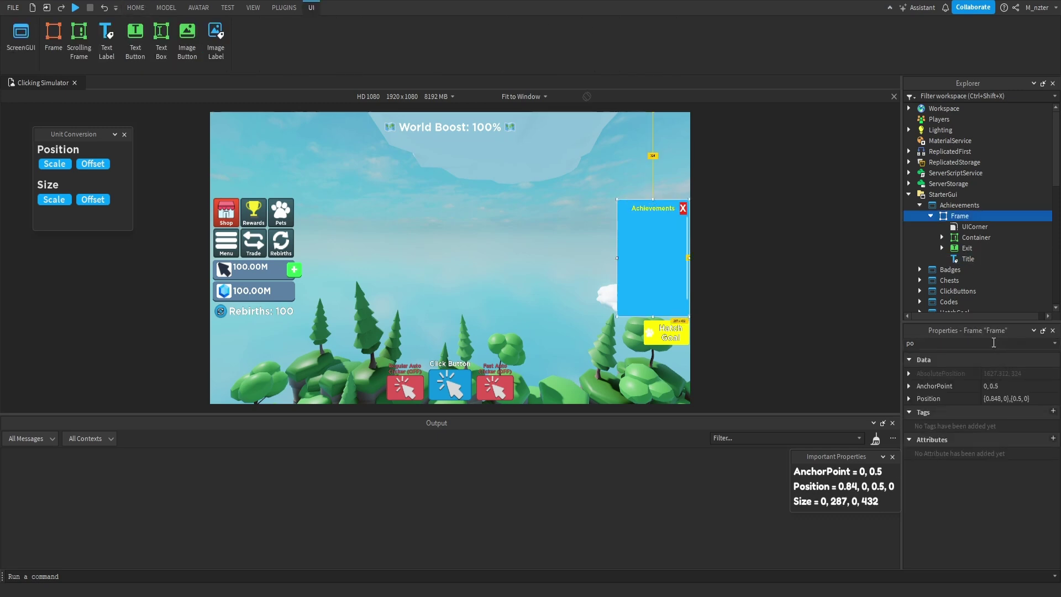
Set the Achievements Frame's AnchorPoint to 1, 0.5.
{"action": "left_click", "coordinate": [930, 216]}
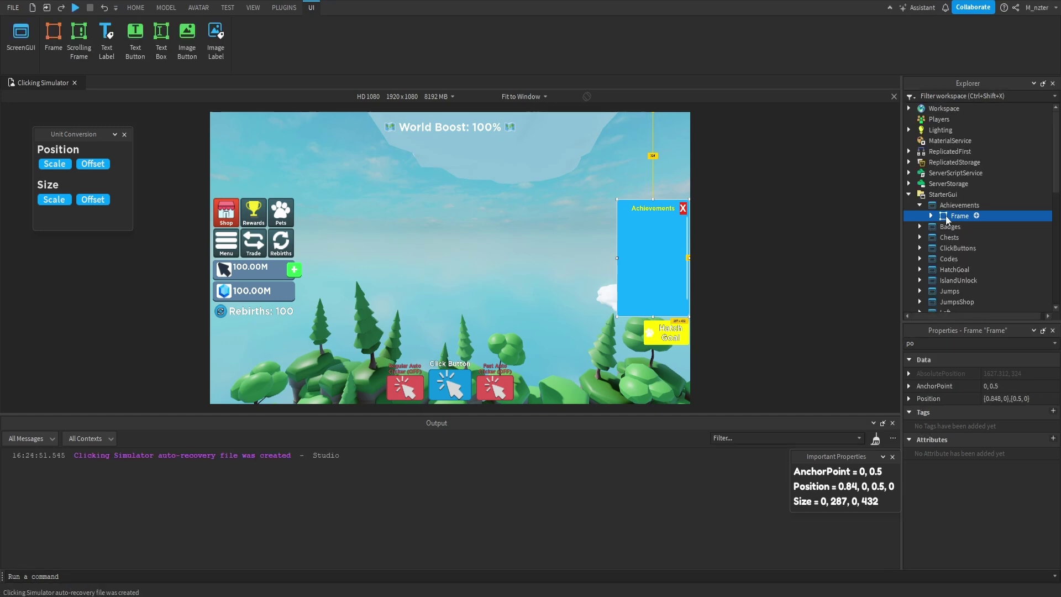
{"action": "left_click", "coordinate": [978, 343]}
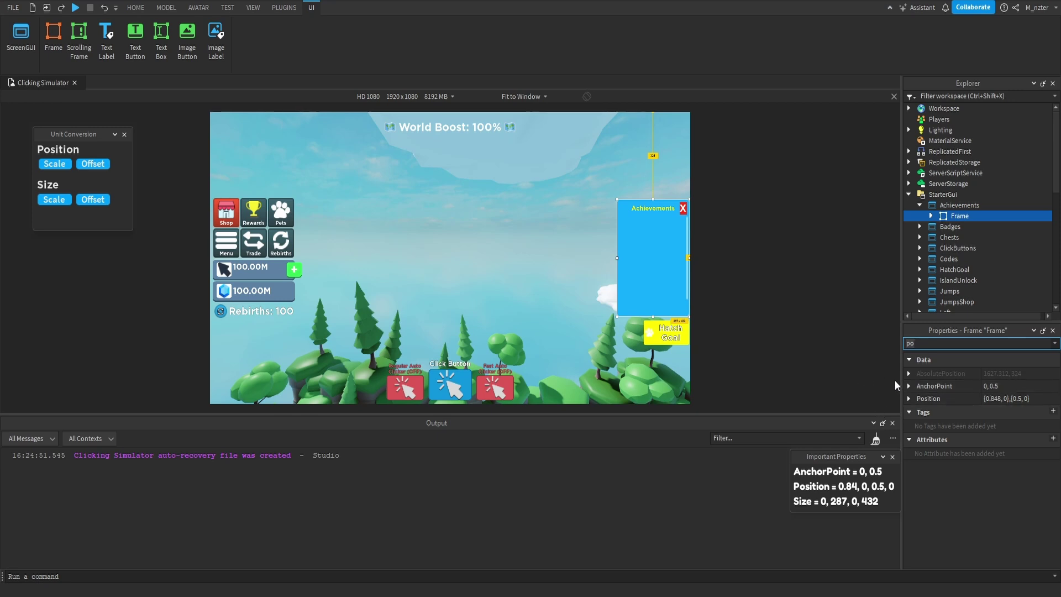
{"action": "left_click", "coordinate": [959, 385]}
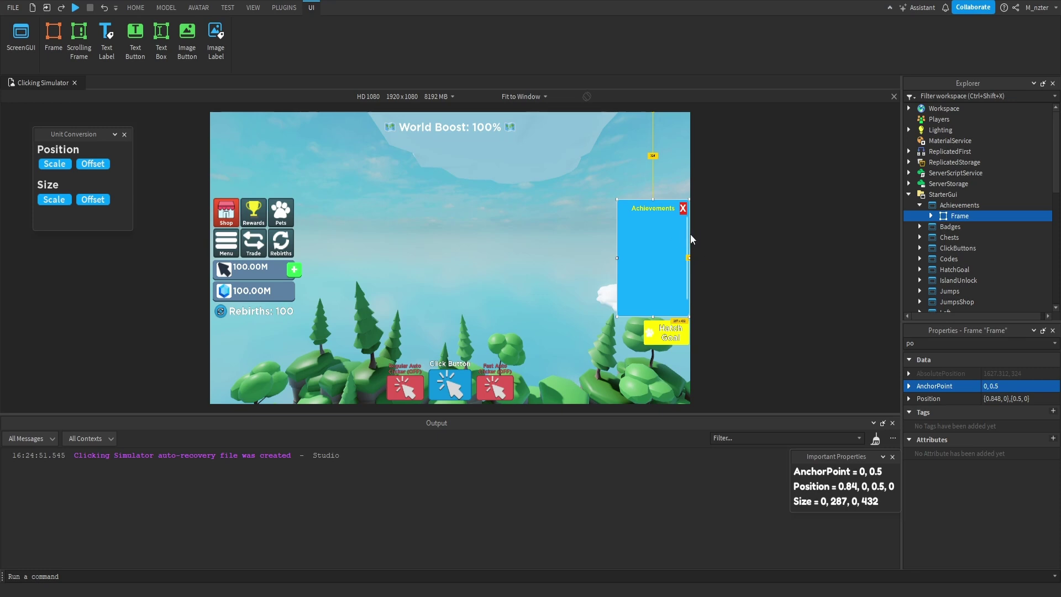
{"action": "left_click", "coordinate": [985, 386]}
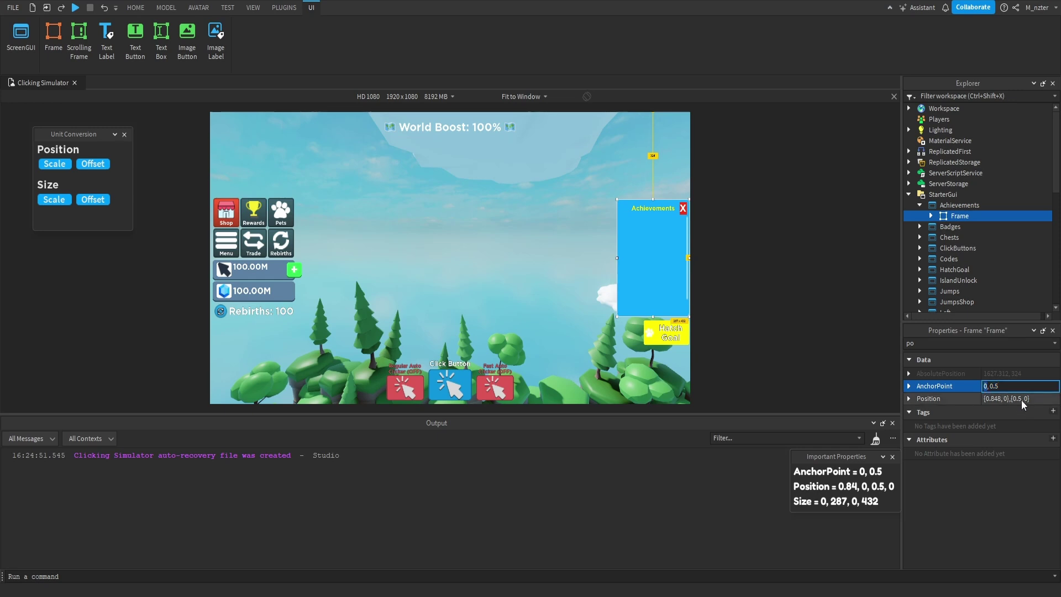
{"action": "key", "text": "BackSpace"}
{"action": "type", "text": "1"}
{"action": "key", "text": "Return"}
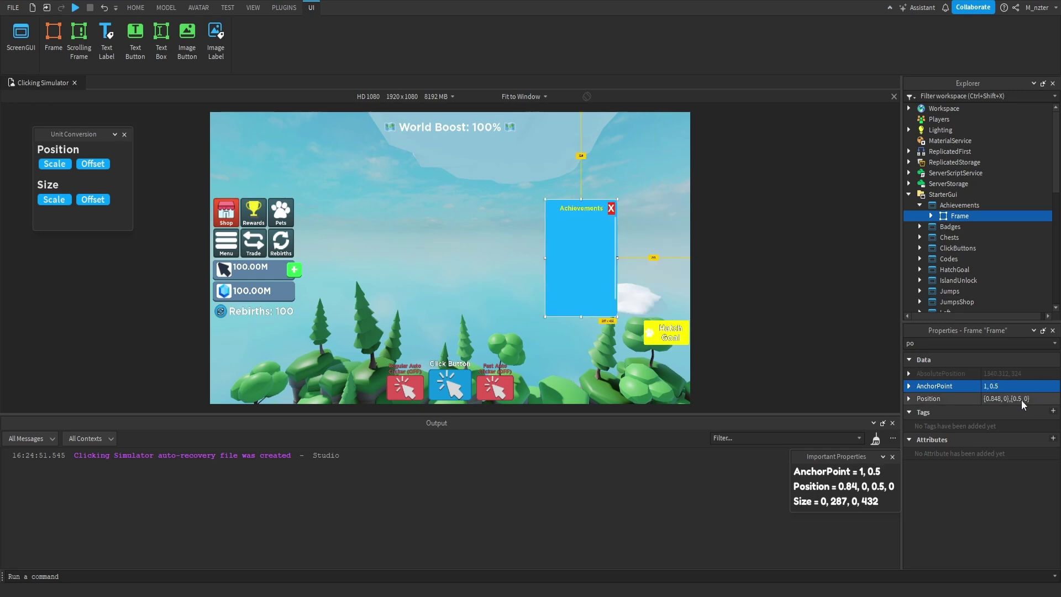
Set the X scale of the Achievements Frame's Position to 1.
{"action": "double_click", "coordinate": [993, 398]}
{"action": "type", "text": "1"}
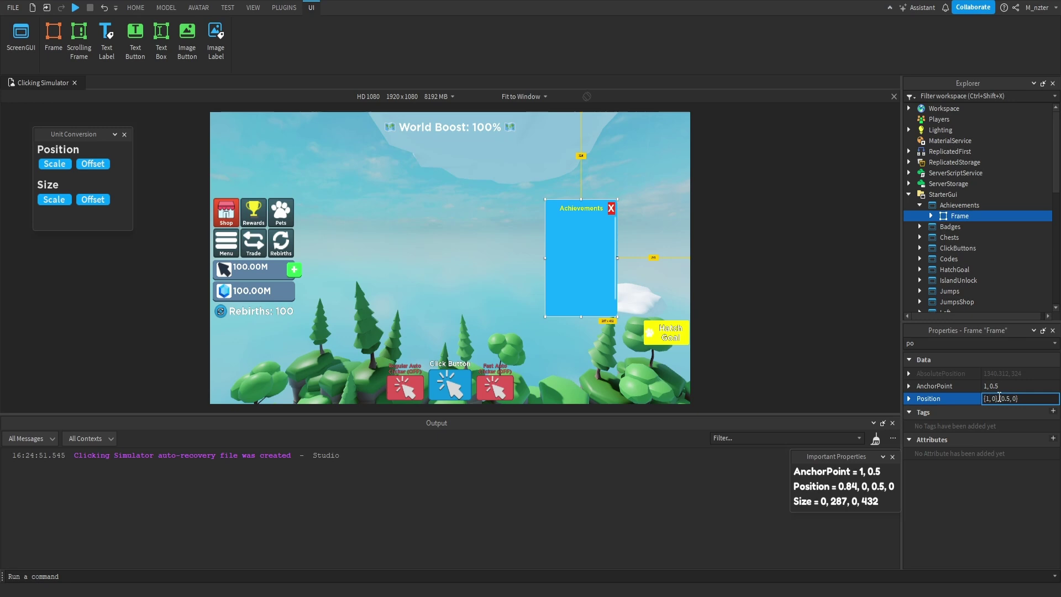
{"action": "key", "text": "Return"}
{"action": "left_click", "coordinate": [697, 260]}
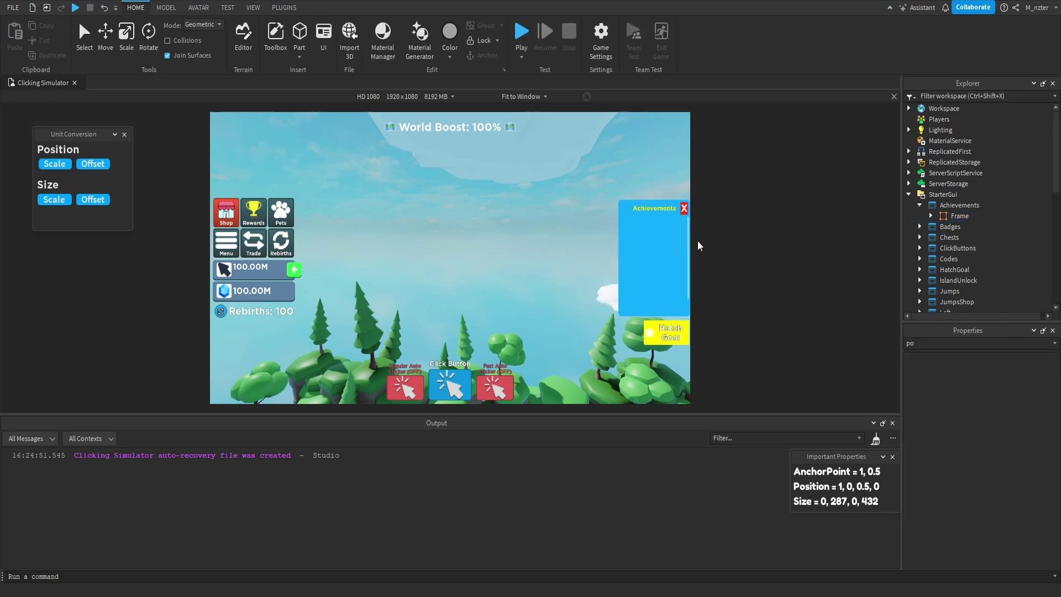
Set the X offset of the Achievements Frame's Position to -5, giving {1, -5},{0.5, 0}.
{"action": "left_click", "coordinate": [943, 216]}
{"action": "left_click", "coordinate": [982, 400]}
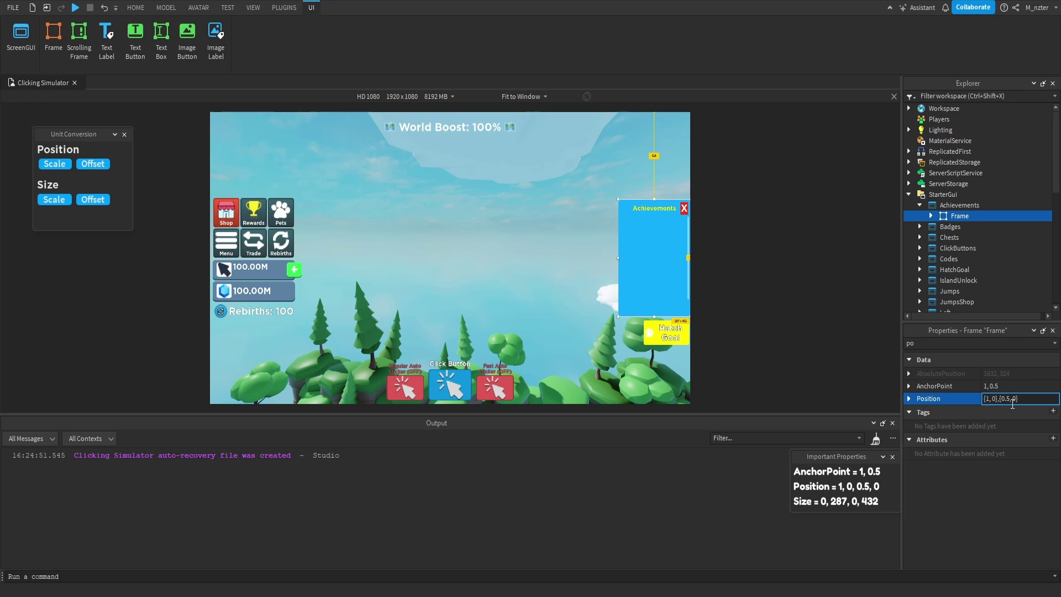
{"action": "key", "text": "BackSpace"}
{"action": "type", "text": "-5"}
{"action": "key", "text": "Return"}
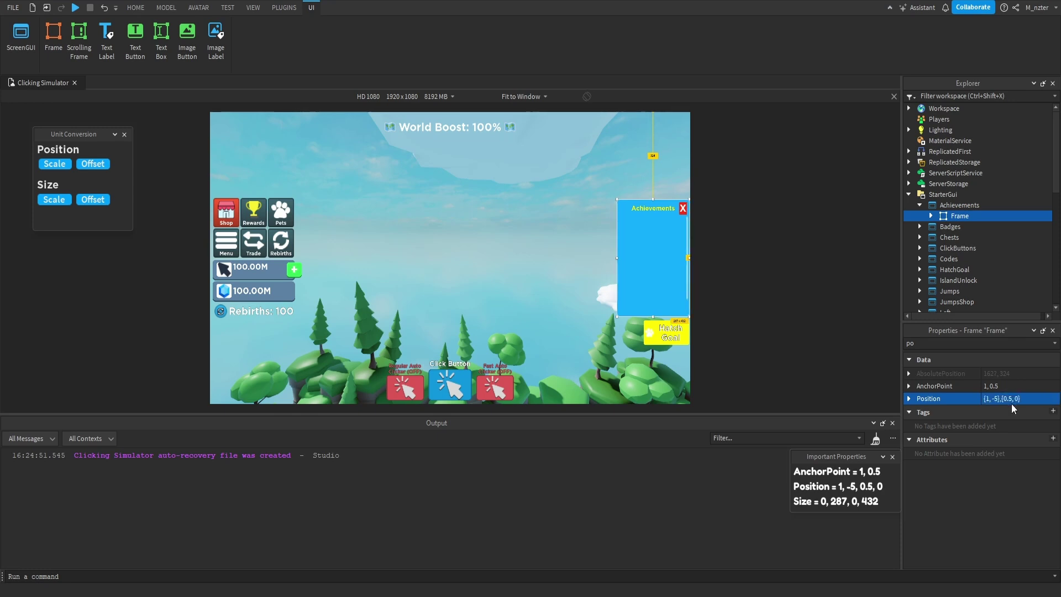
{"action": "left_click", "coordinate": [744, 296]}
{"action": "right_click_drag", "start_coordinate": [645, 269], "coordinate": [645, 269]}
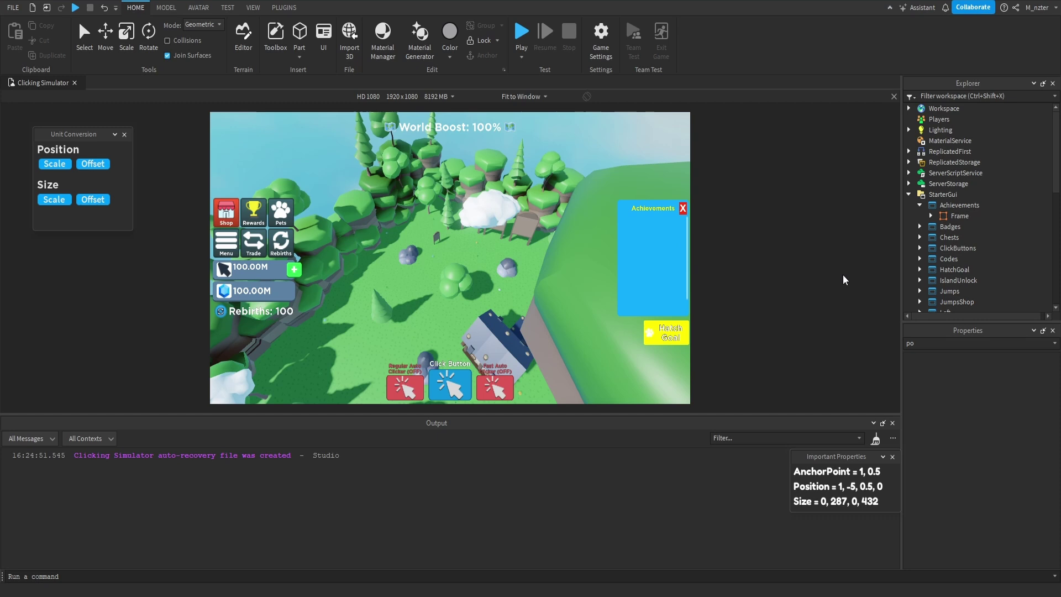
{"action": "left_click", "coordinate": [950, 216]}
{"action": "left_click", "coordinate": [996, 399]}
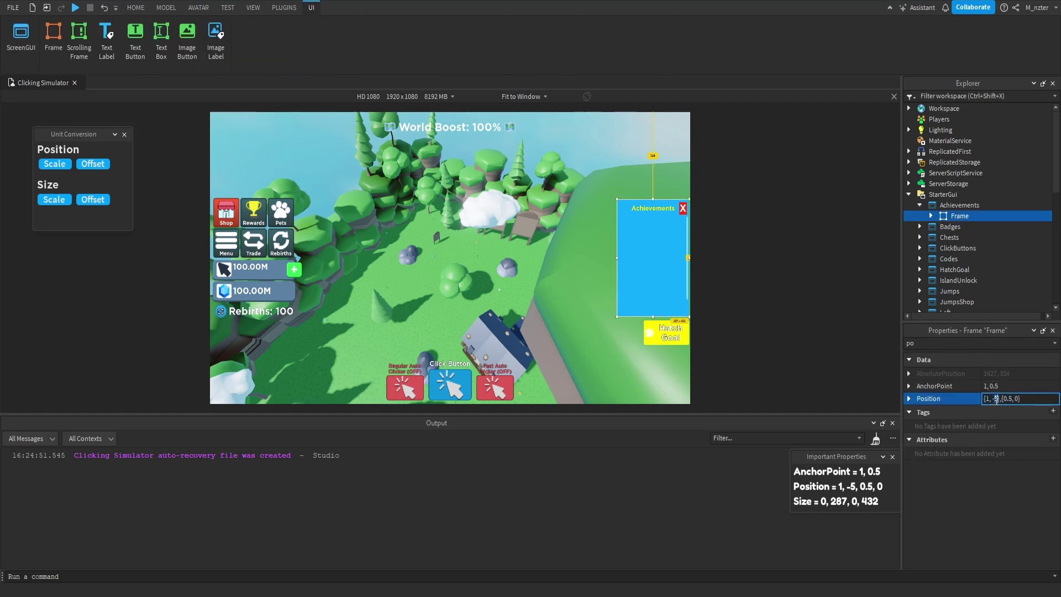
{"action": "key", "text": "Return"}
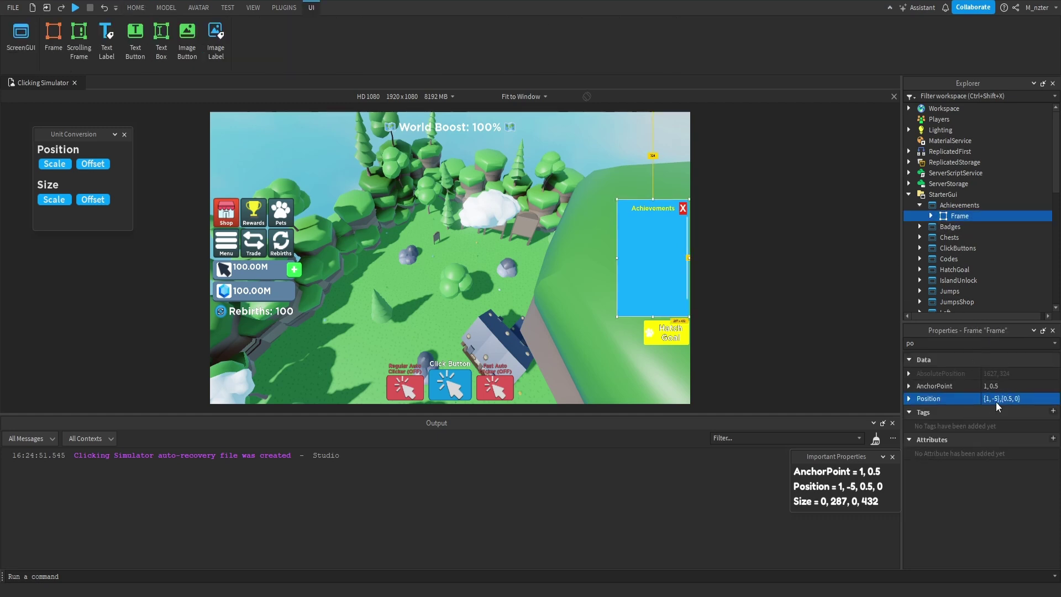
{"action": "left_click", "coordinate": [959, 219]}
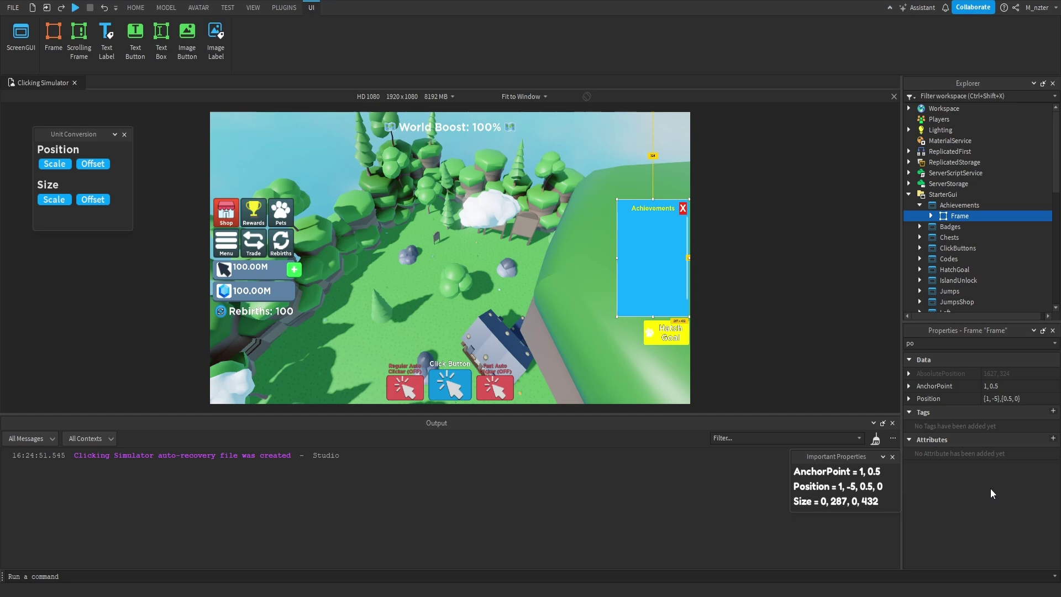
{"action": "left_click", "coordinate": [996, 400]}
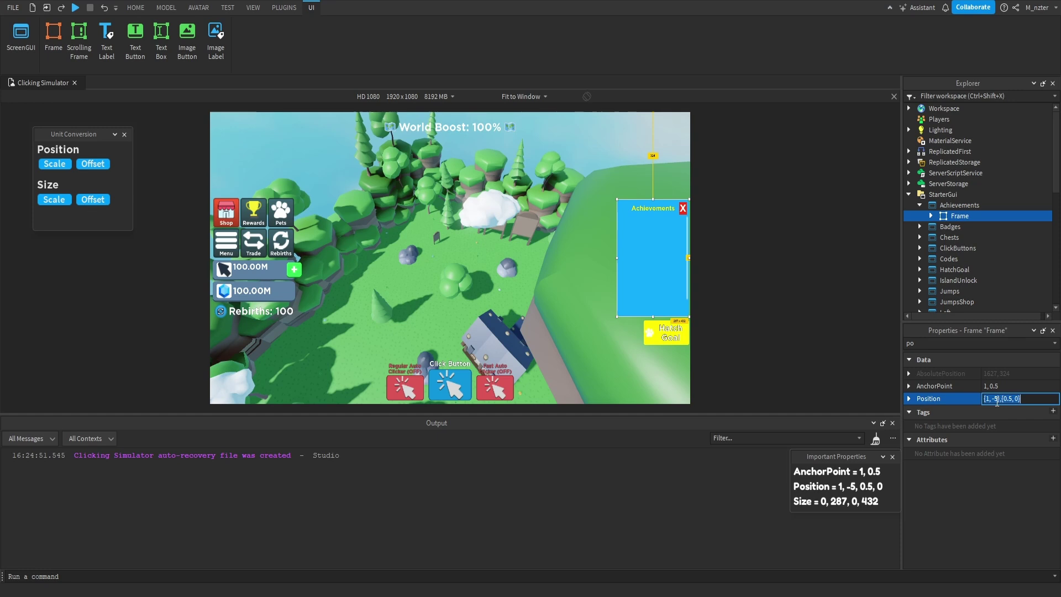
{"action": "left_click", "coordinate": [997, 399]}
Insert a UIScale object into the Achievements ScreenGui.
{"action": "left_click", "coordinate": [959, 204]}
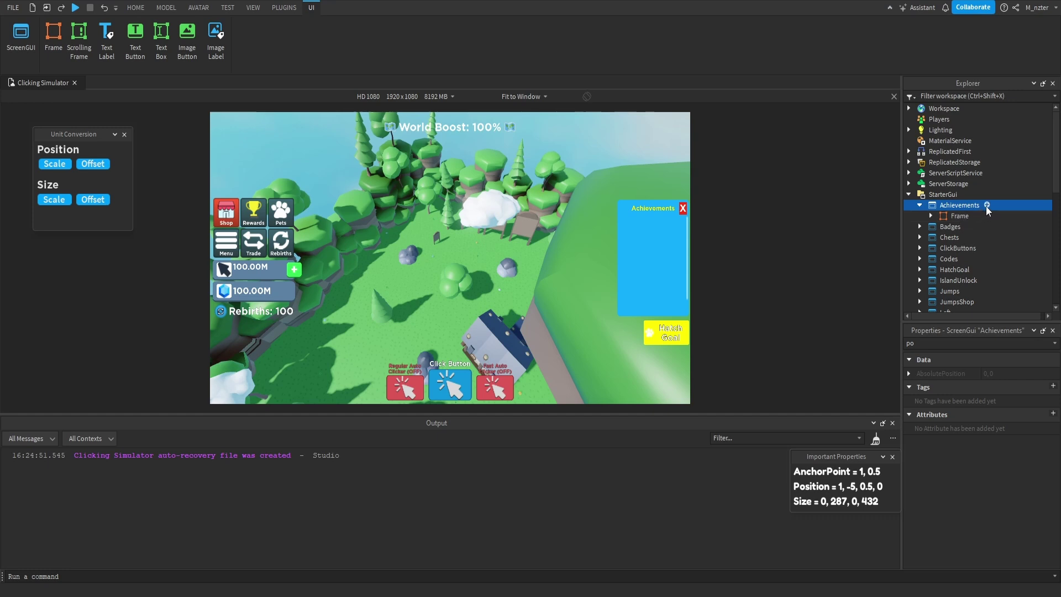
{"action": "left_click", "coordinate": [987, 206]}
{"action": "type", "text": "uis"}
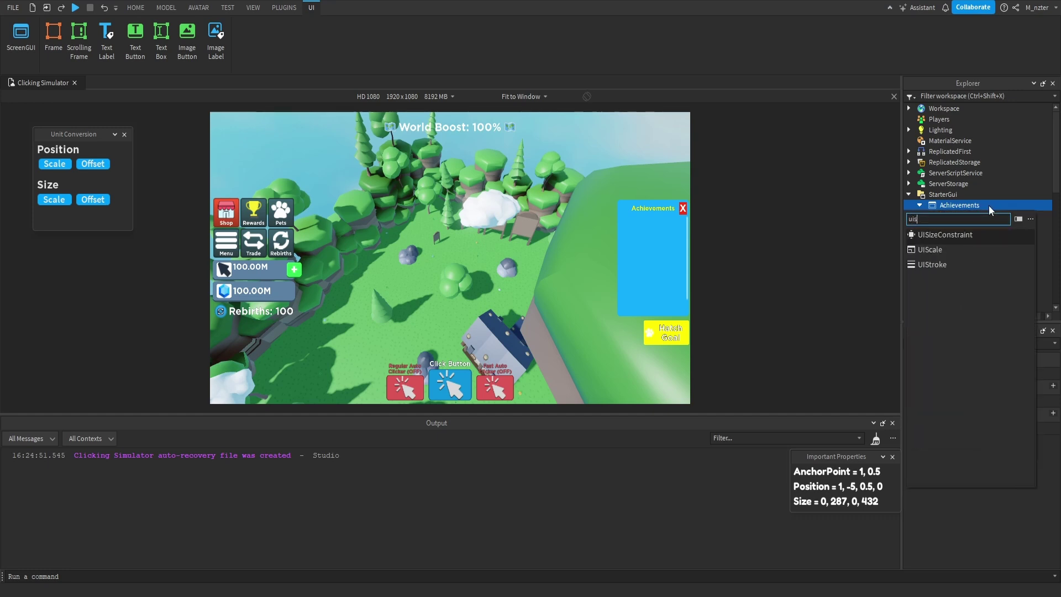
{"action": "type", "text": "c"}
{"action": "key", "text": "Return"}
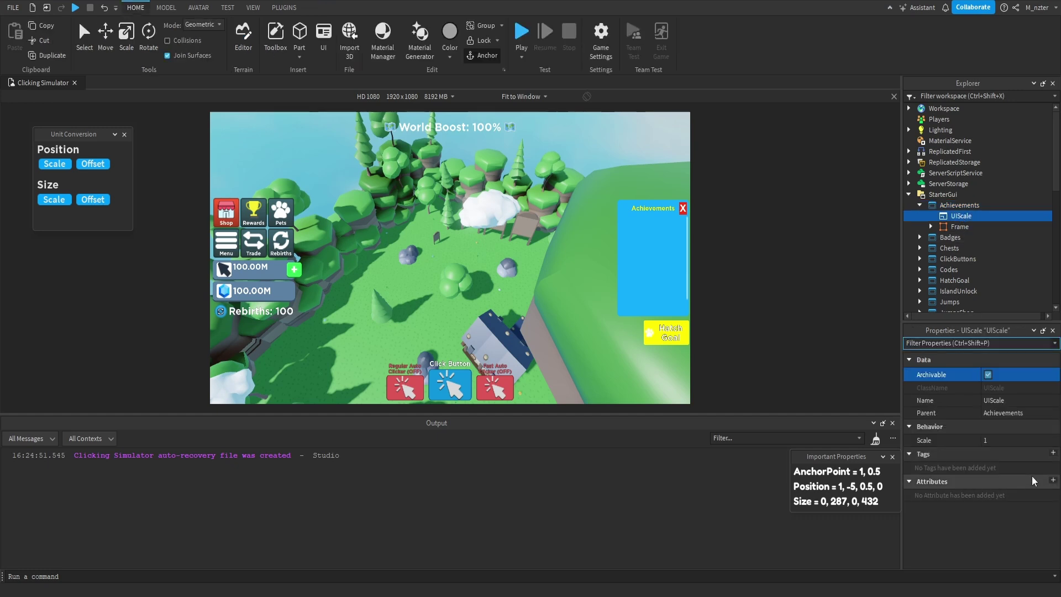
Add a new tag named scale_component to the Achievements UIScale.
{"action": "left_click", "coordinate": [1053, 453]}
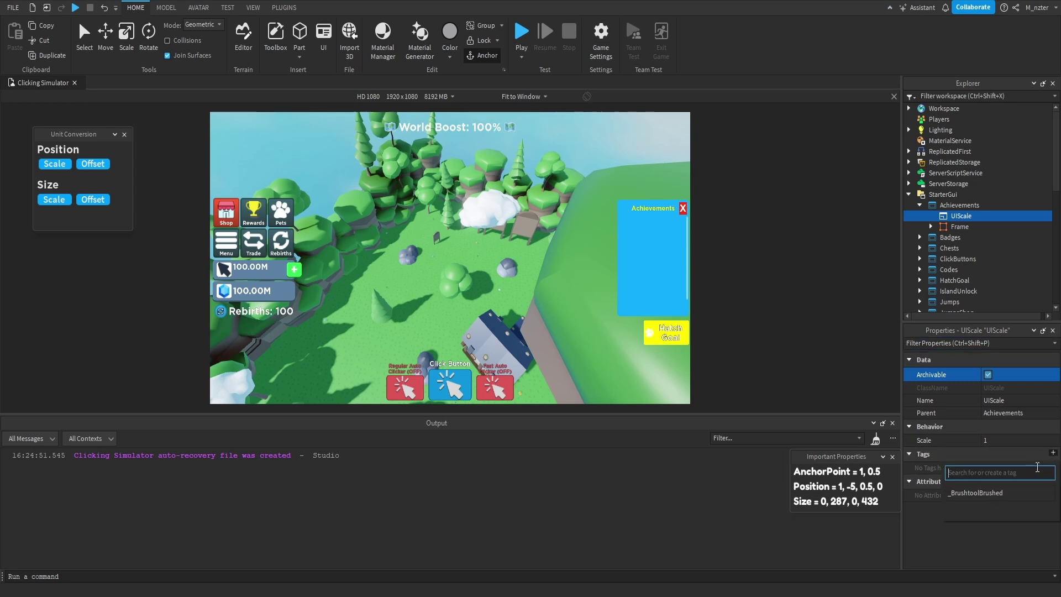
{"action": "type", "text": "scale_component"}
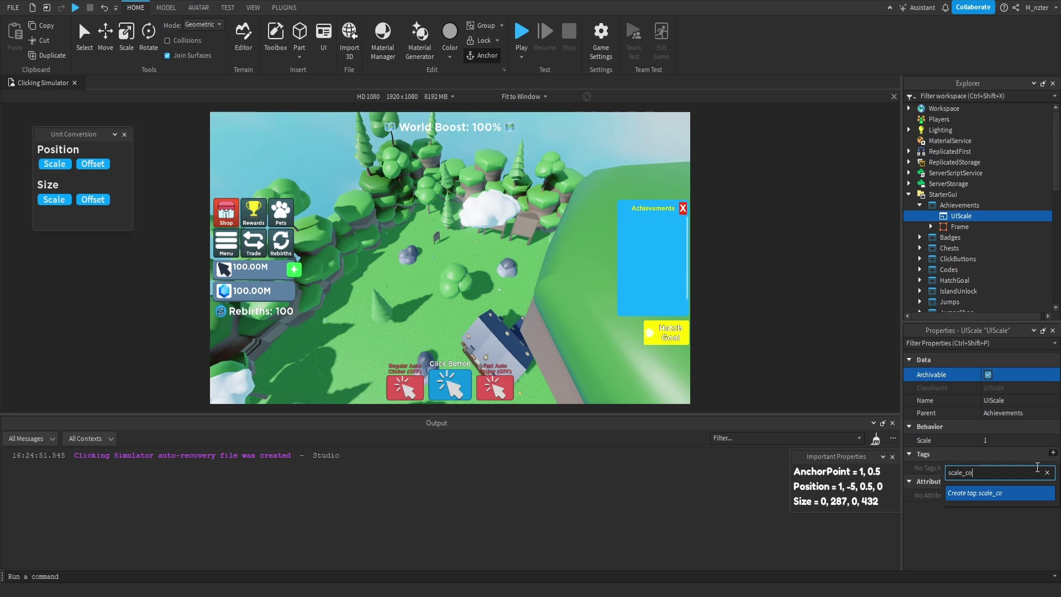
{"action": "key", "text": "Return"}
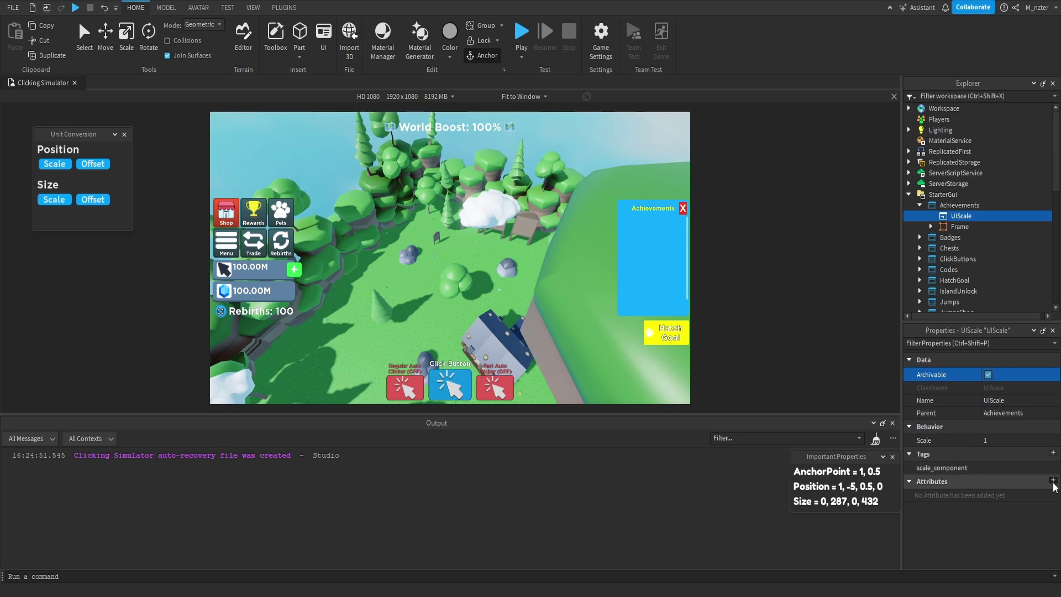
Add a Vector2 attribute named base_resolution to the UIScale and set its value to 1920, 1080.
{"action": "left_click", "coordinate": [1053, 482]}
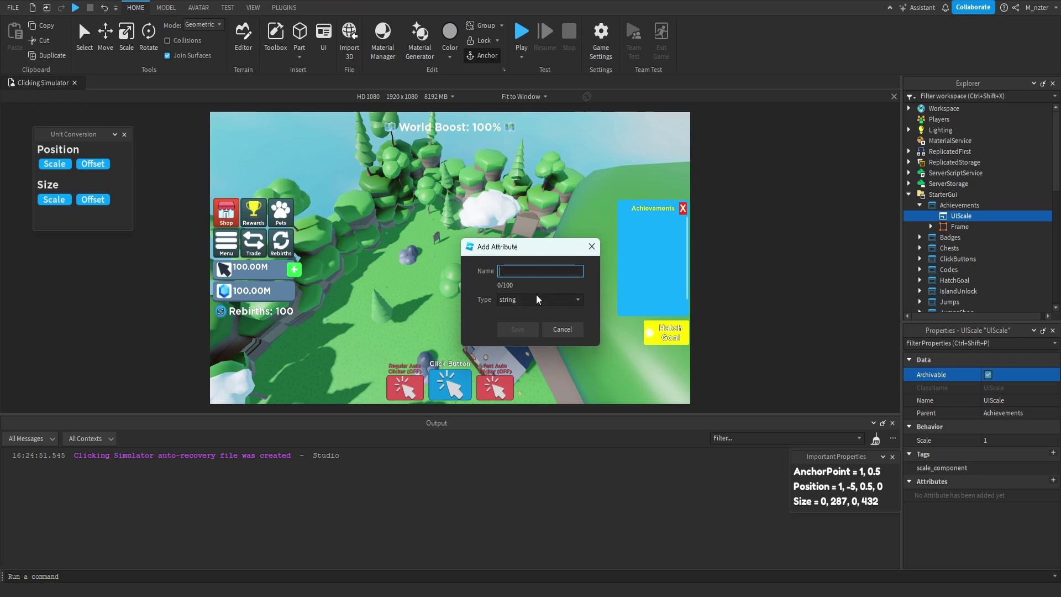
{"action": "type", "text": "base_resolution"}
{"action": "left_click", "coordinate": [539, 299]}
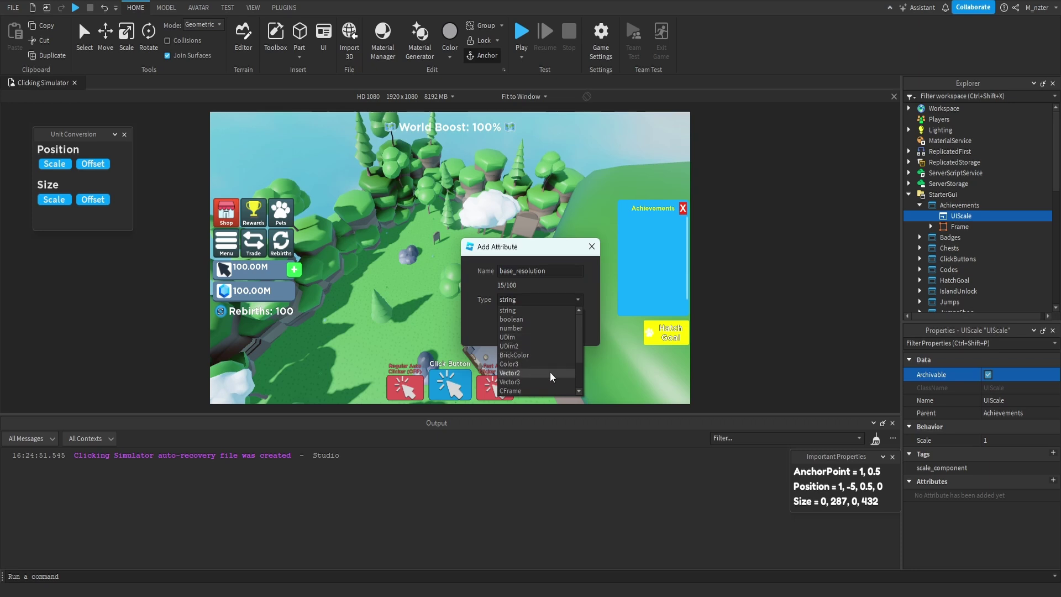
{"action": "left_click", "coordinate": [530, 372]}
{"action": "left_click", "coordinate": [523, 331]}
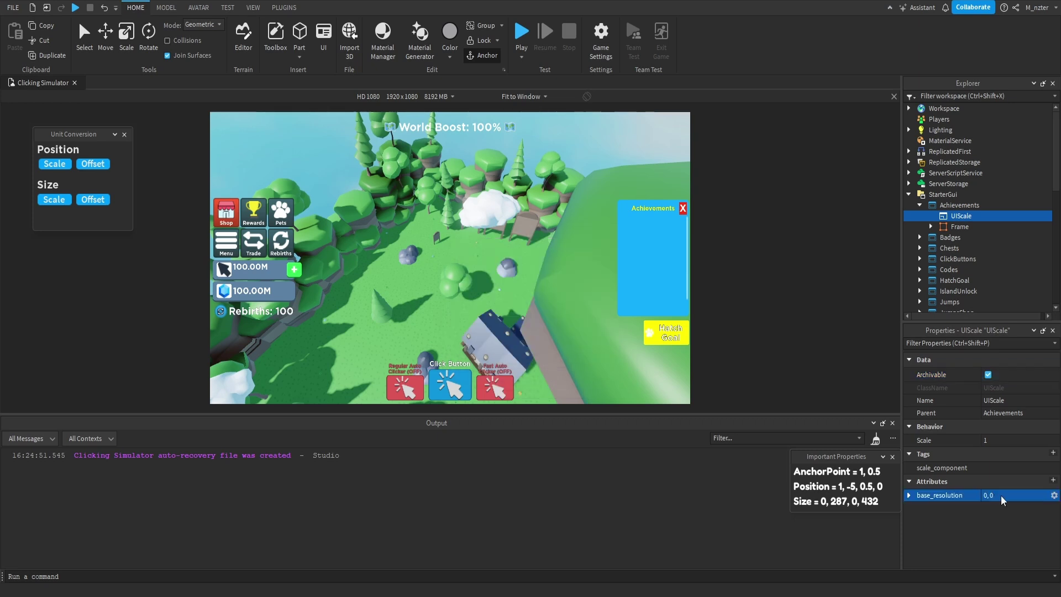
{"action": "left_click", "coordinate": [1002, 496]}
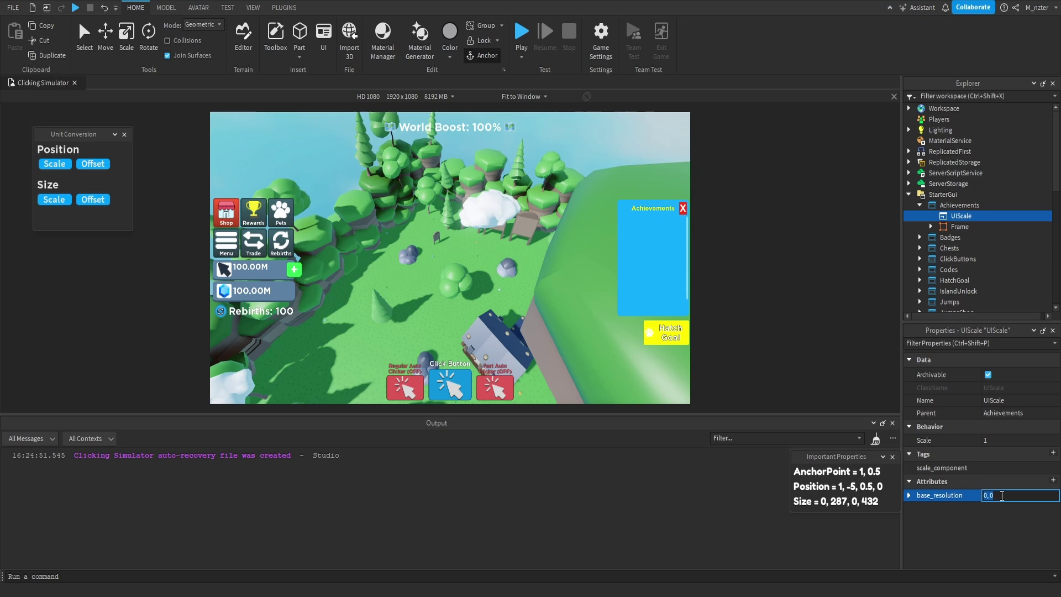
{"action": "type", "text": "1920, 1080"}
{"action": "key", "text": "Return"}
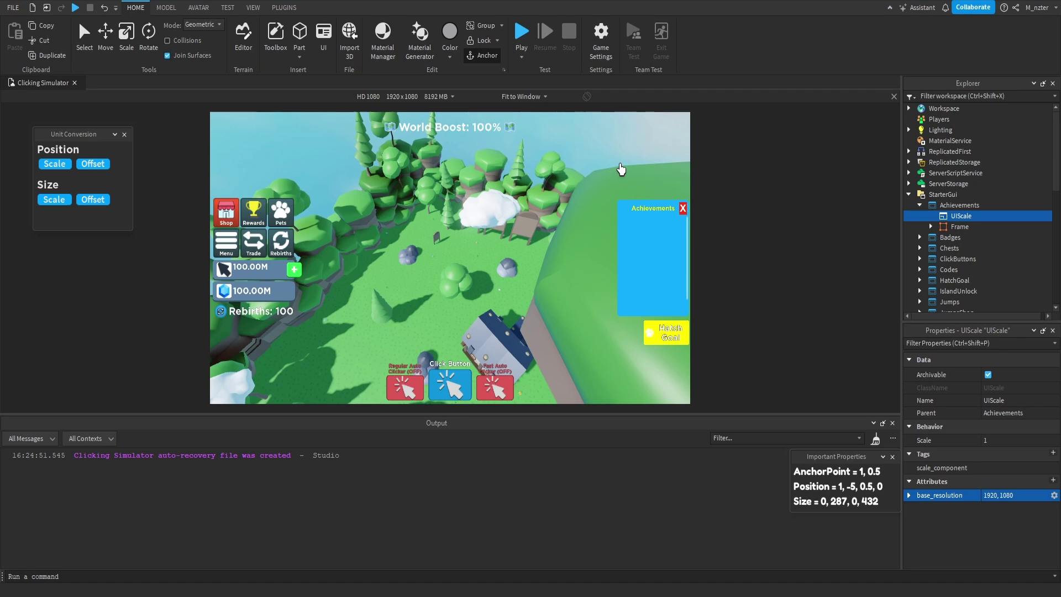
Compare the Achievements frame in the iPhone 4S and HD 1080 device previews, and play-test the game on the iPhone 4S.
{"action": "left_click", "coordinate": [436, 97]}
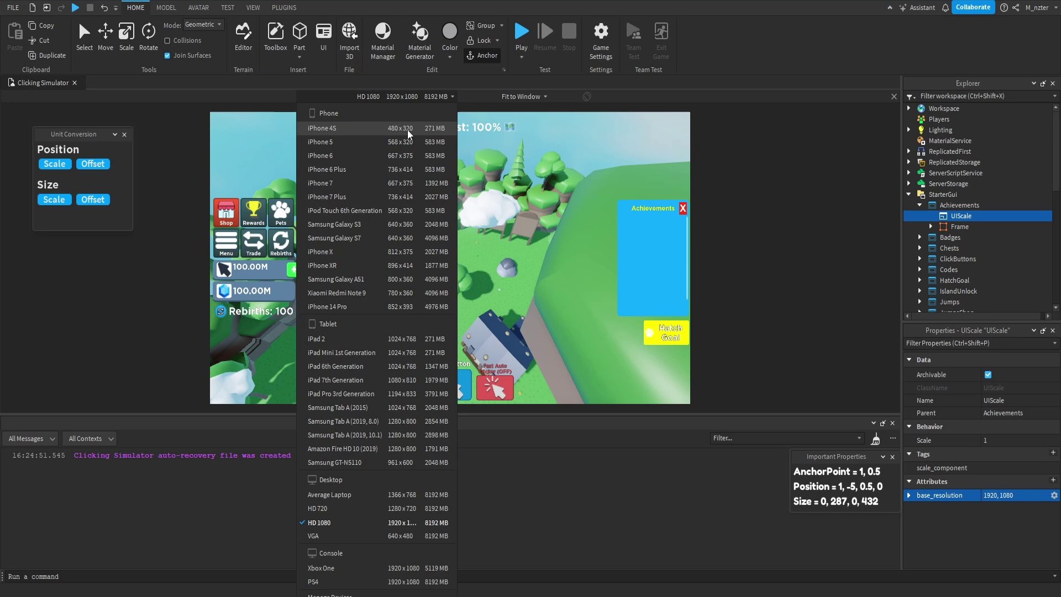
{"action": "left_click", "coordinate": [421, 135]}
{"action": "left_click", "coordinate": [596, 267]}
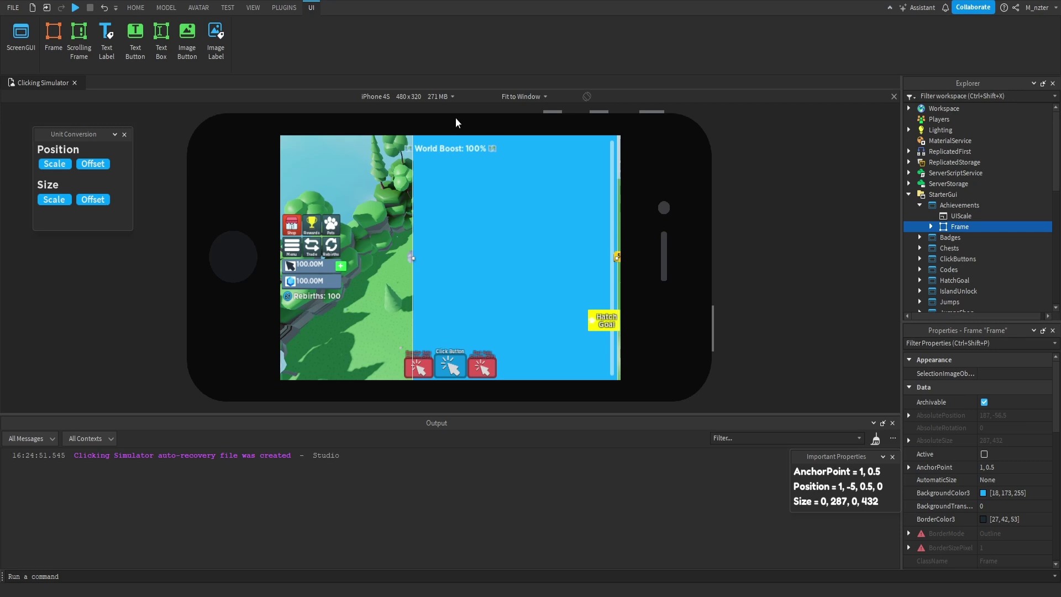
{"action": "left_click", "coordinate": [451, 97]}
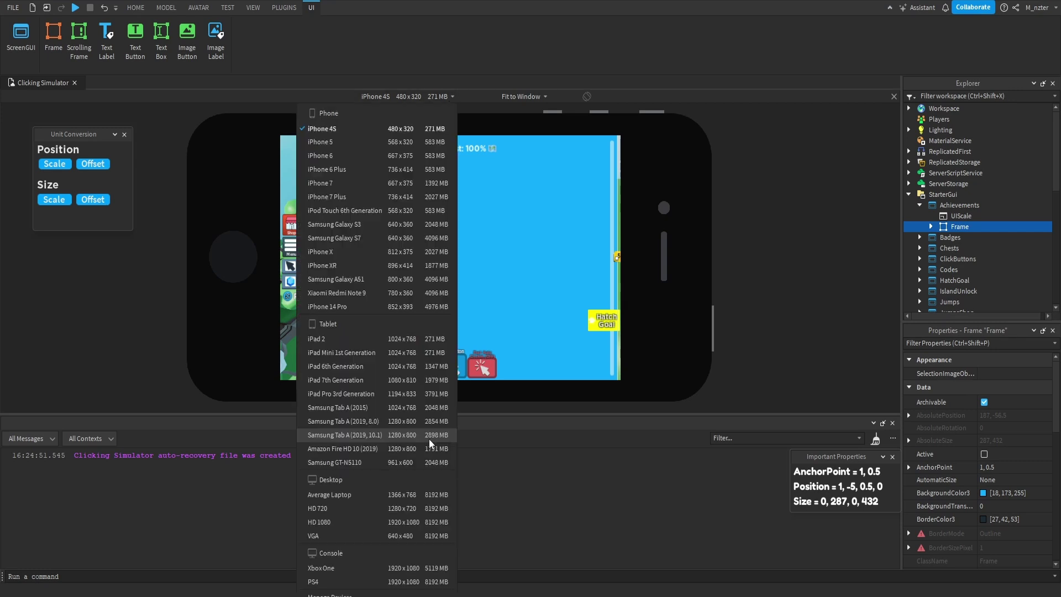
{"action": "left_click", "coordinate": [430, 524]}
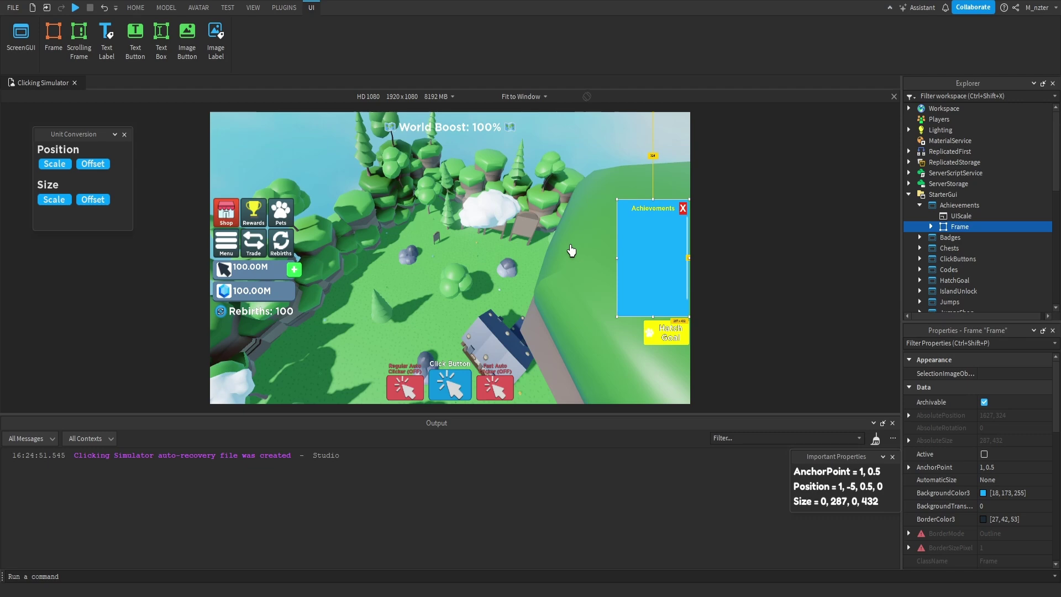
{"action": "left_click", "coordinate": [425, 99]}
{"action": "left_click", "coordinate": [434, 130]}
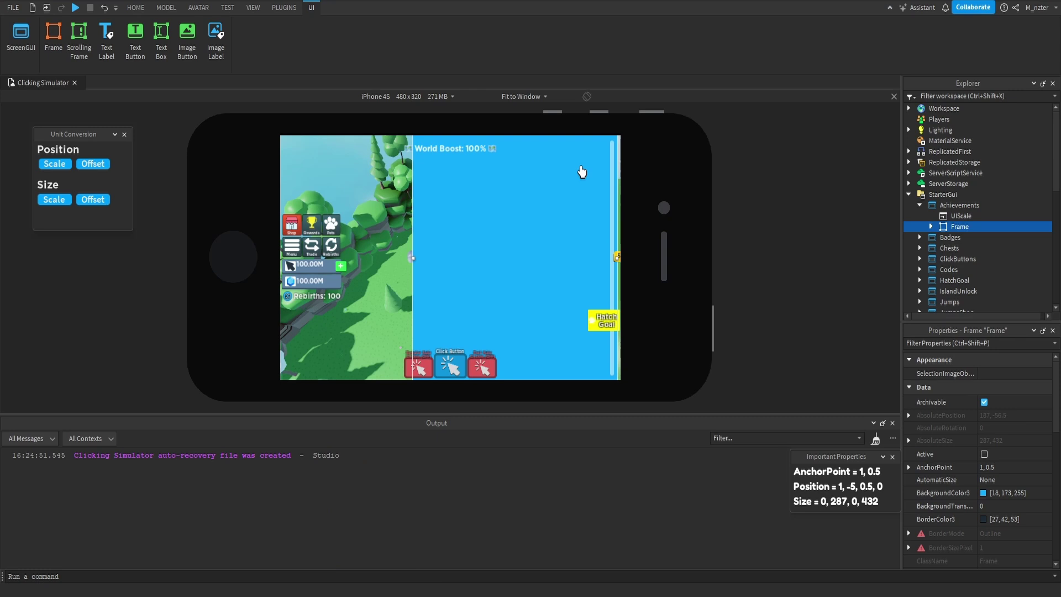
{"action": "key", "text": "F5"}
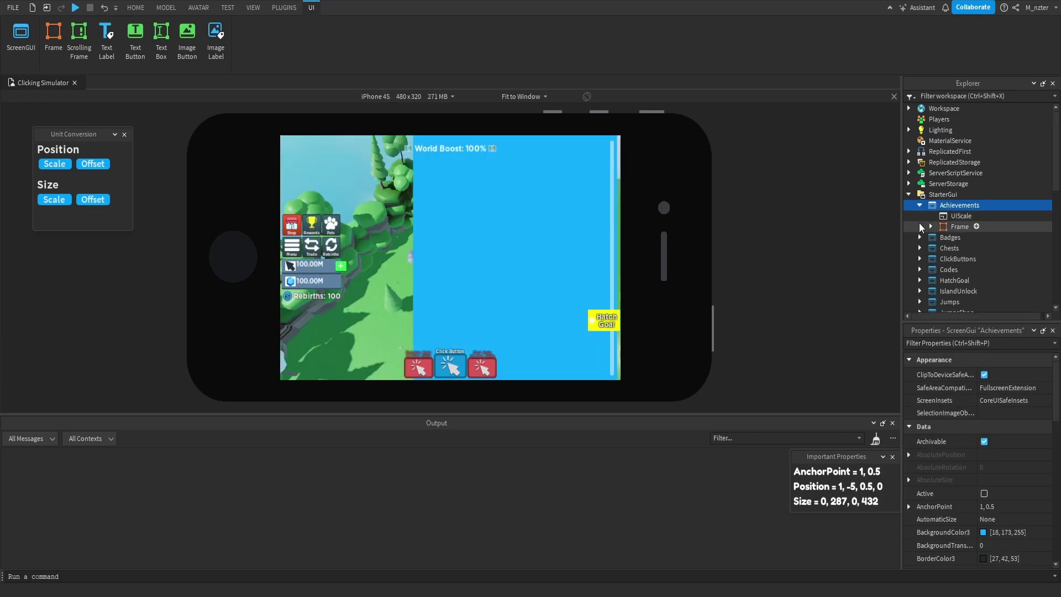
Enable IgnoreGuiInset on the Achievements ScreenGui.
{"action": "left_click", "coordinate": [964, 343]}
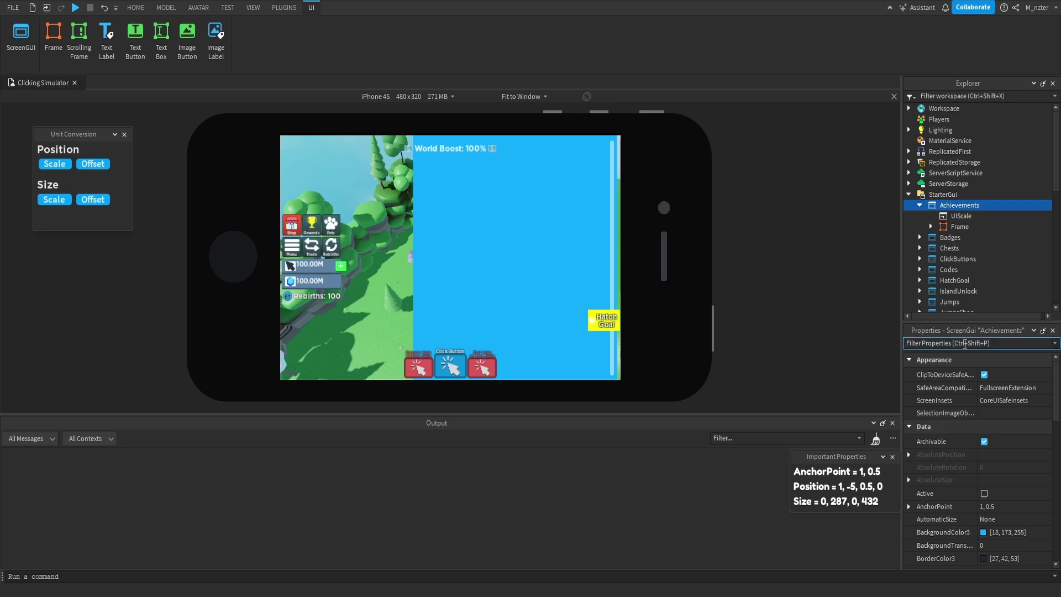
{"action": "type", "text": "in"}
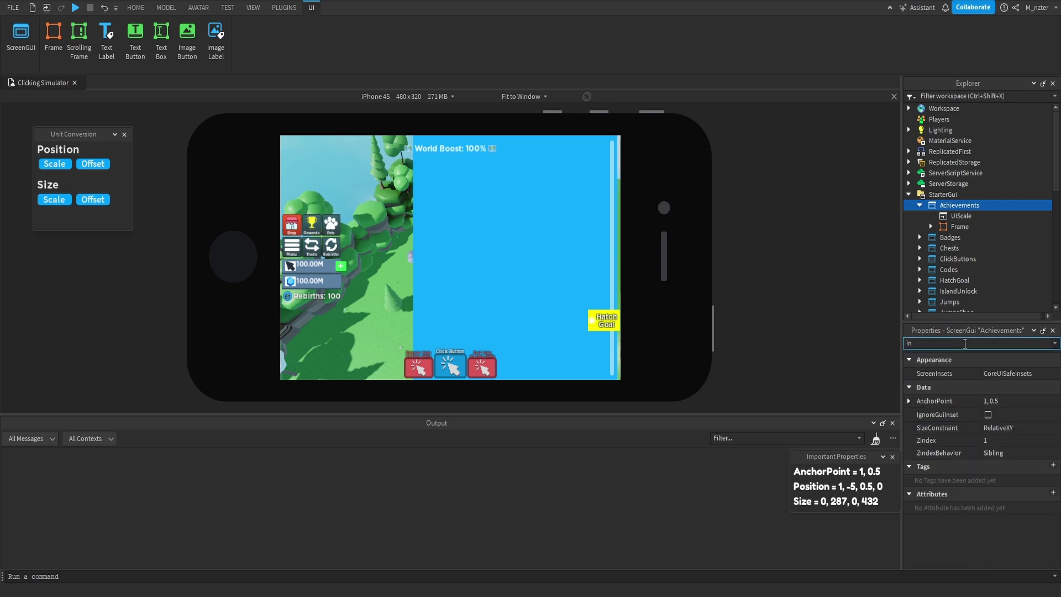
{"action": "left_click", "coordinate": [990, 418]}
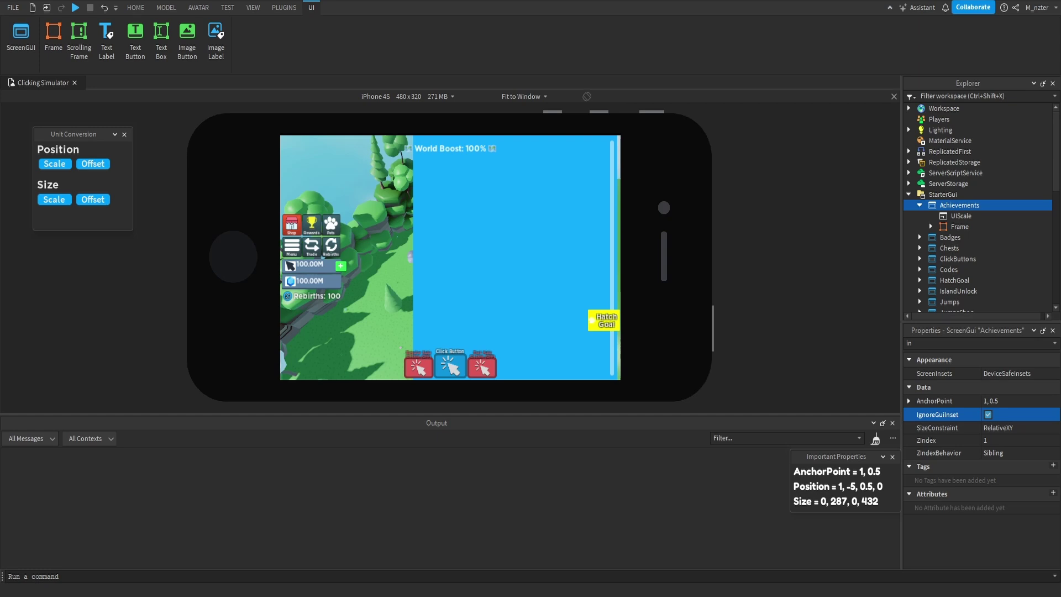
Switch the device preview to HD 1080 and enable the Badges ScreenGui.
{"action": "left_click", "coordinate": [445, 97]}
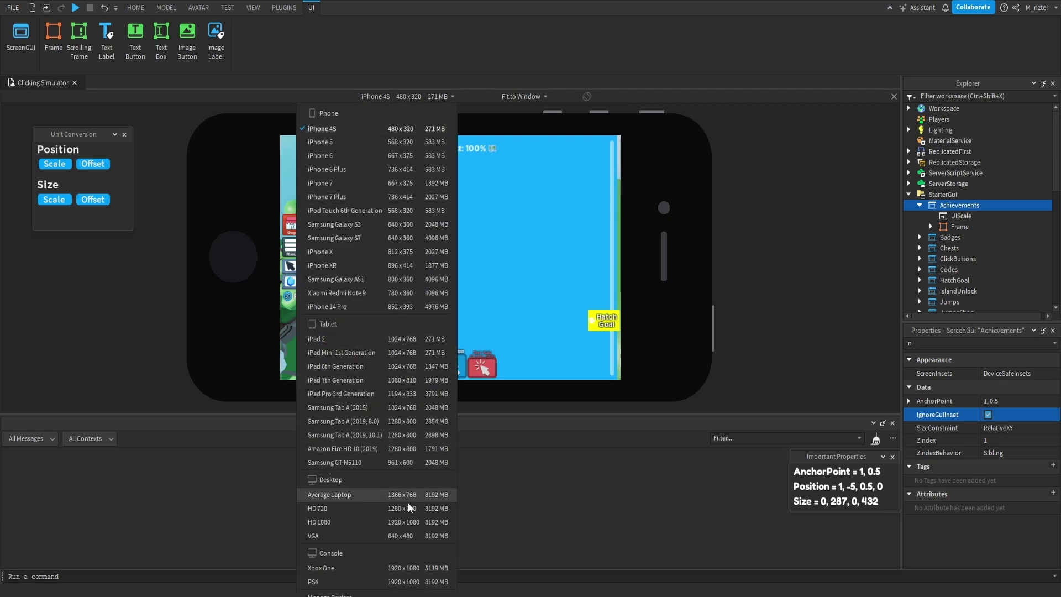
{"action": "left_click", "coordinate": [415, 522]}
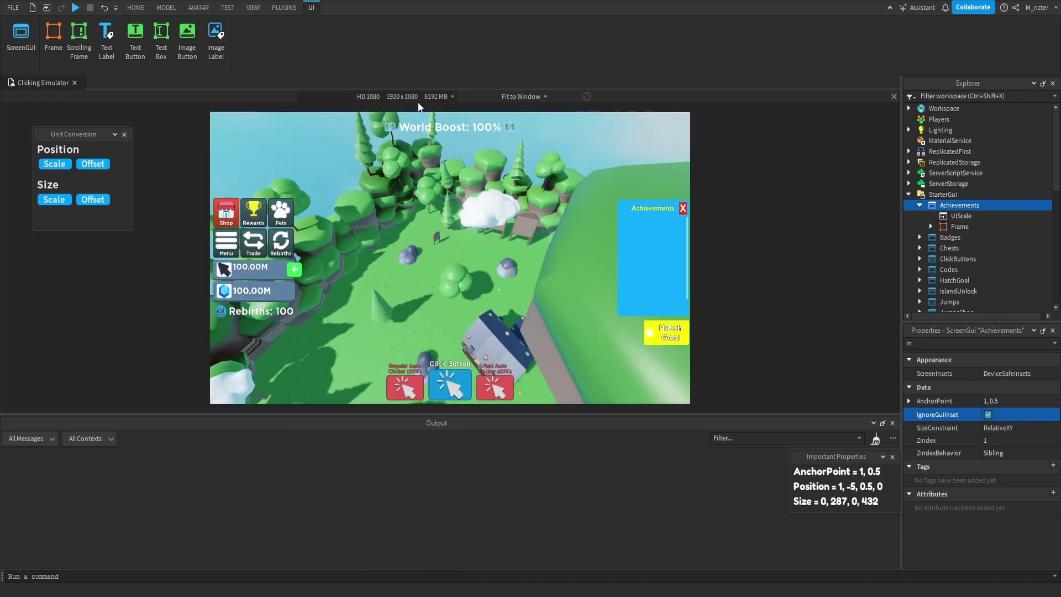
{"action": "left_click", "coordinate": [919, 205]}
{"action": "left_click", "coordinate": [939, 215]}
{"action": "left_click", "coordinate": [957, 342]}
{"action": "type", "text": "in"}
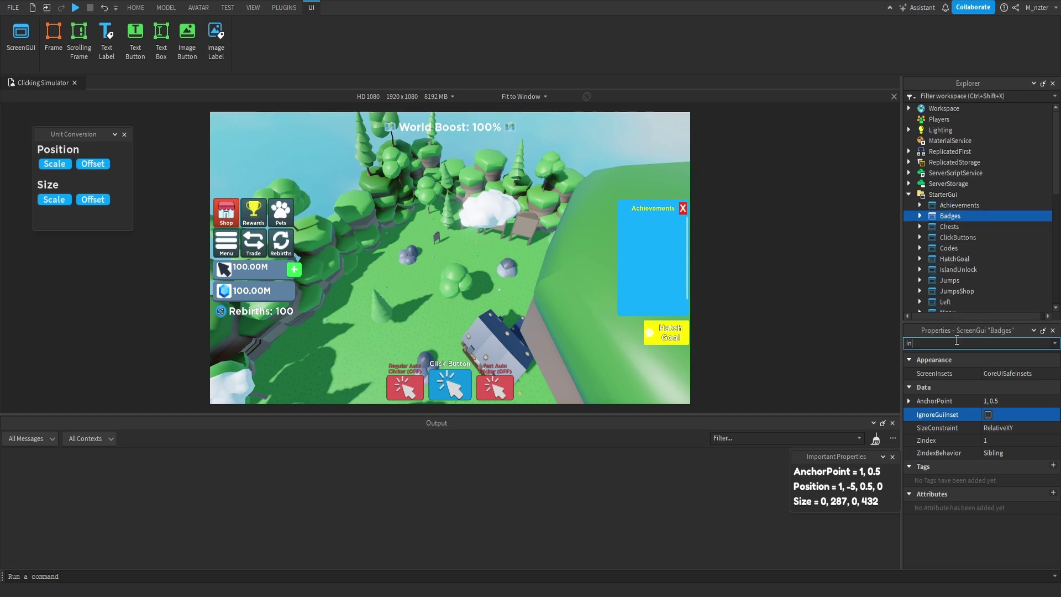
{"action": "key", "text": "BackSpace"}
{"action": "key", "text": "BackSpace"}
{"action": "type", "text": "en"}
{"action": "left_click", "coordinate": [988, 414]}
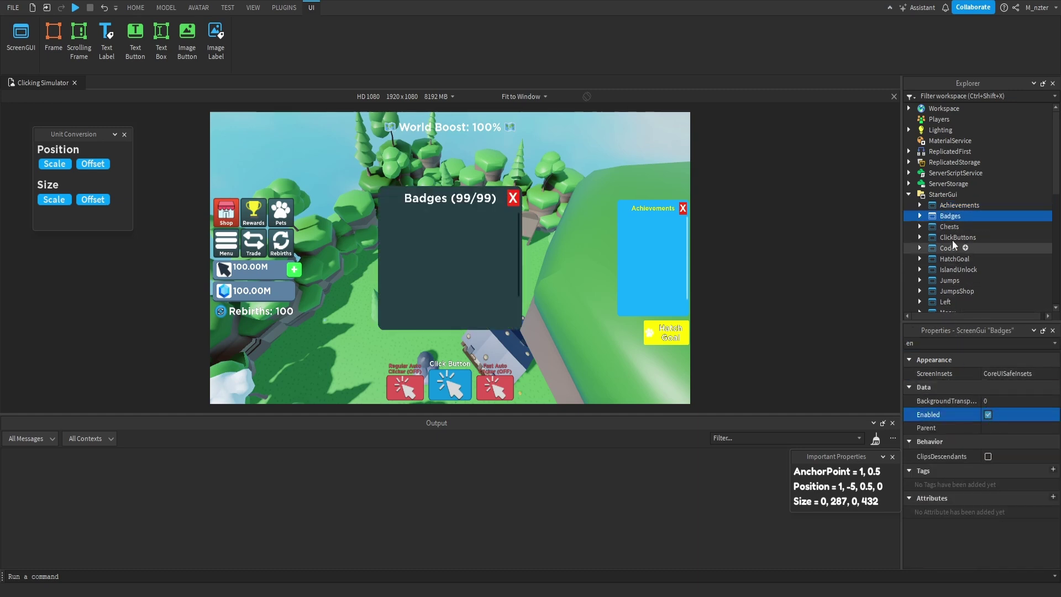
Convert the size of the Frame inside Badges to offset units.
{"action": "left_click", "coordinate": [919, 215]}
{"action": "left_click", "coordinate": [939, 226]}
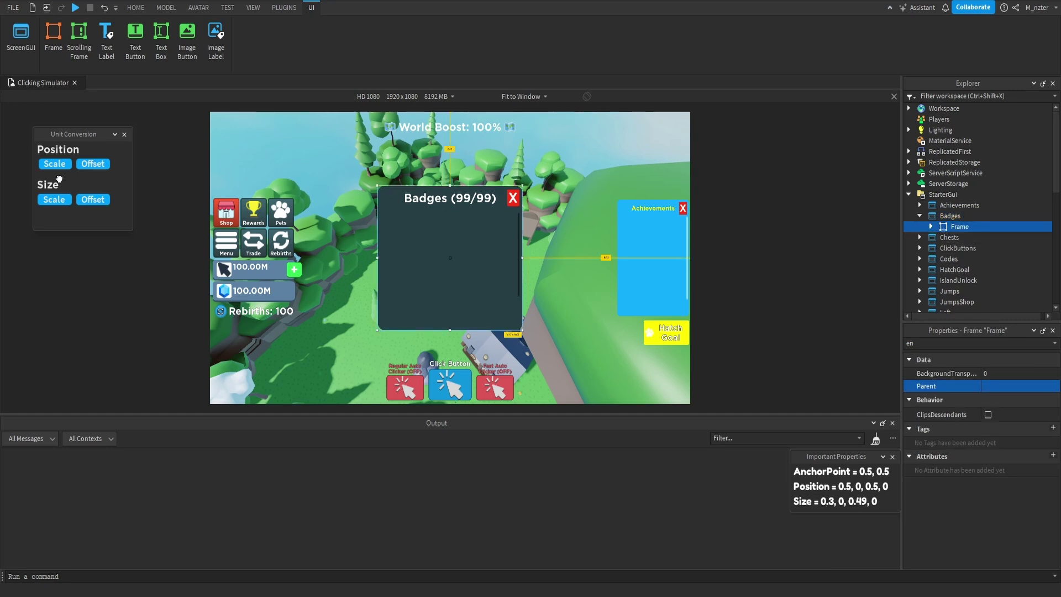
{"action": "left_click", "coordinate": [100, 201]}
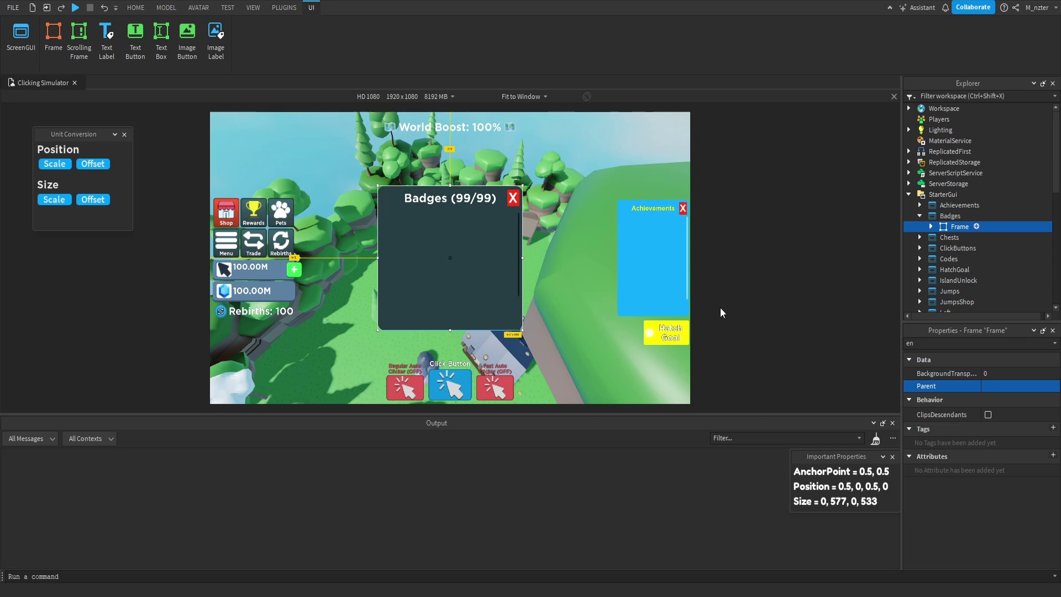
{"action": "left_click_drag", "start_coordinate": [449, 330], "coordinate": [450, 318]}
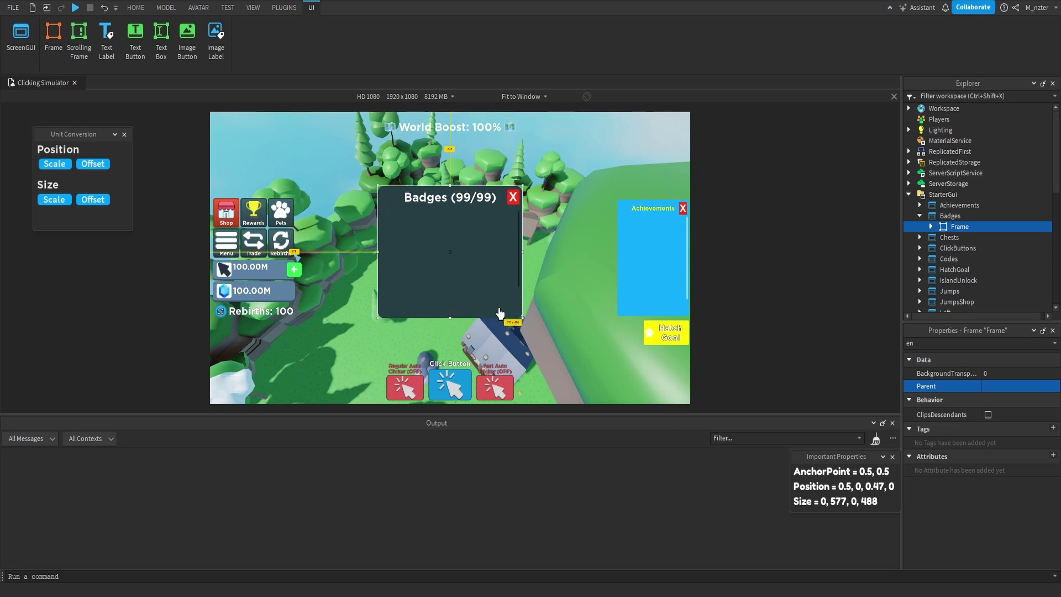
{"action": "key", "text": "ctrl+z"}
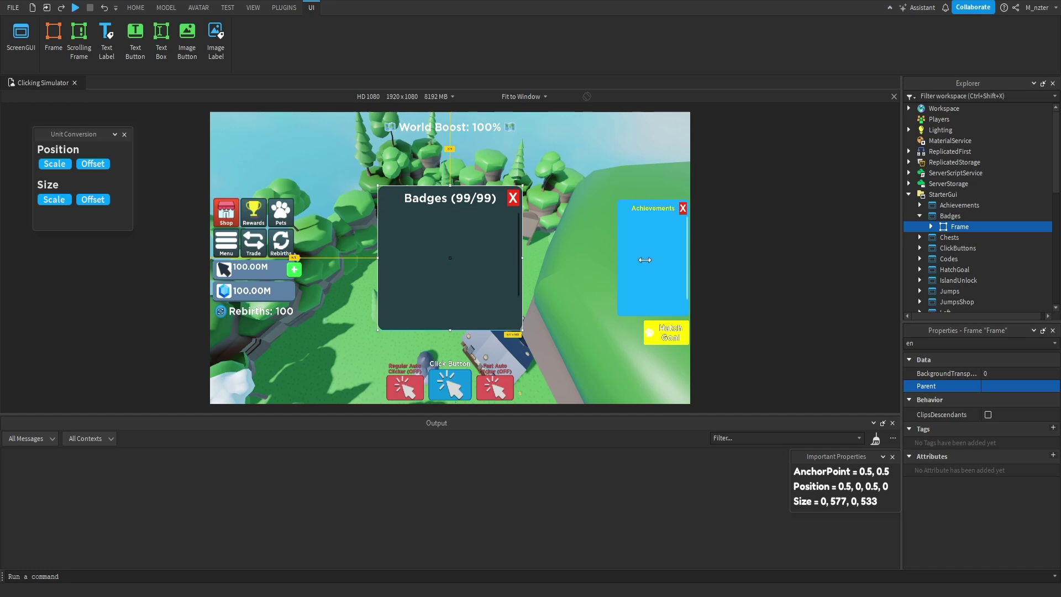
Copy the tagged UIScale from the Achievements ScreenGui into the Badges ScreenGui.
{"action": "left_click", "coordinate": [919, 205]}
{"action": "left_click", "coordinate": [942, 216]}
{"action": "key", "text": "ctrl+c"}
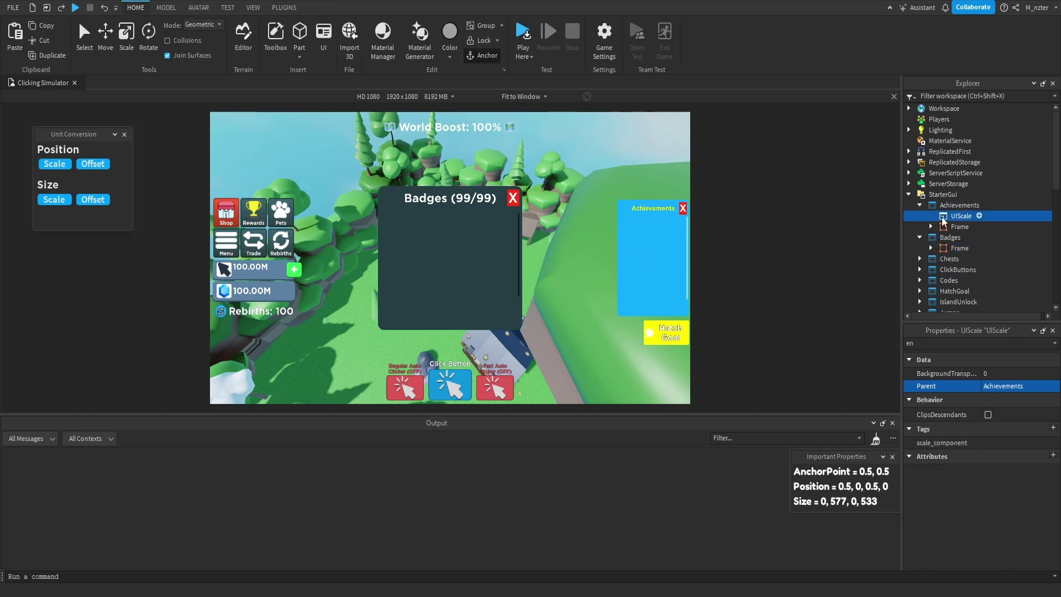
{"action": "left_click", "coordinate": [950, 238]}
{"action": "key", "text": "ctrl+v"}
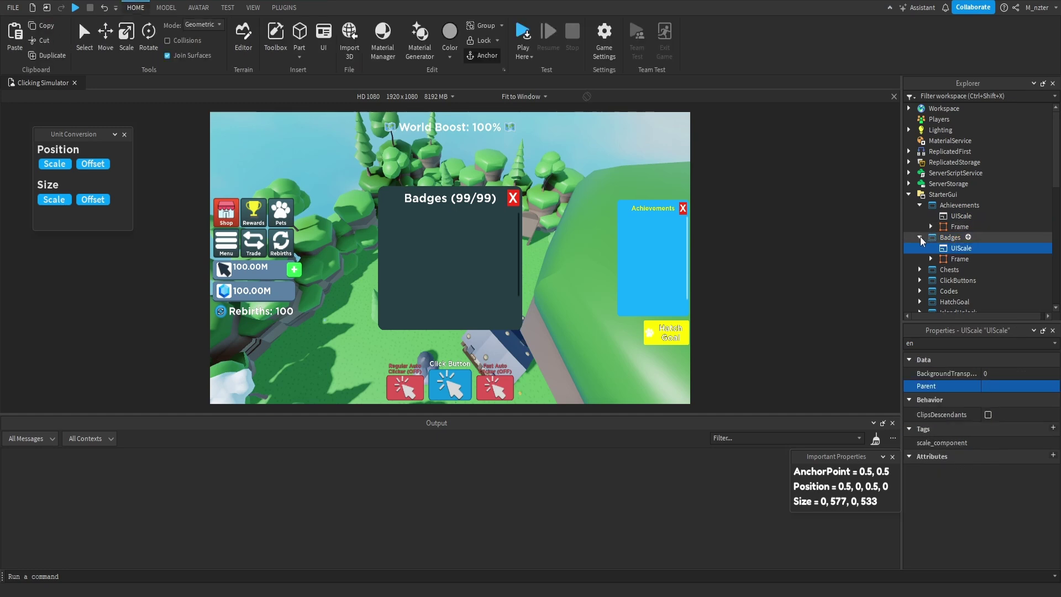
Collapse the Achievements and Badges ScreenGuis and disable Badges.
{"action": "left_click", "coordinate": [920, 237]}
{"action": "left_click", "coordinate": [919, 205]}
{"action": "left_click", "coordinate": [989, 415]}
Check what the Chests ScreenGui contains and inspect its Template object.
{"action": "left_click", "coordinate": [933, 227]}
{"action": "left_click", "coordinate": [920, 226]}
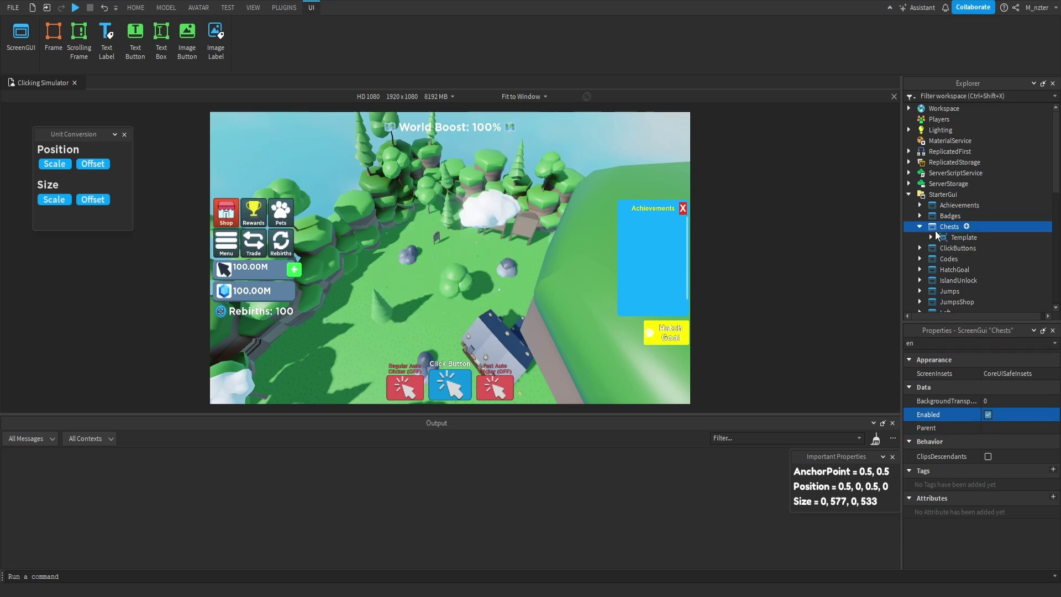
{"action": "left_click", "coordinate": [955, 239]}
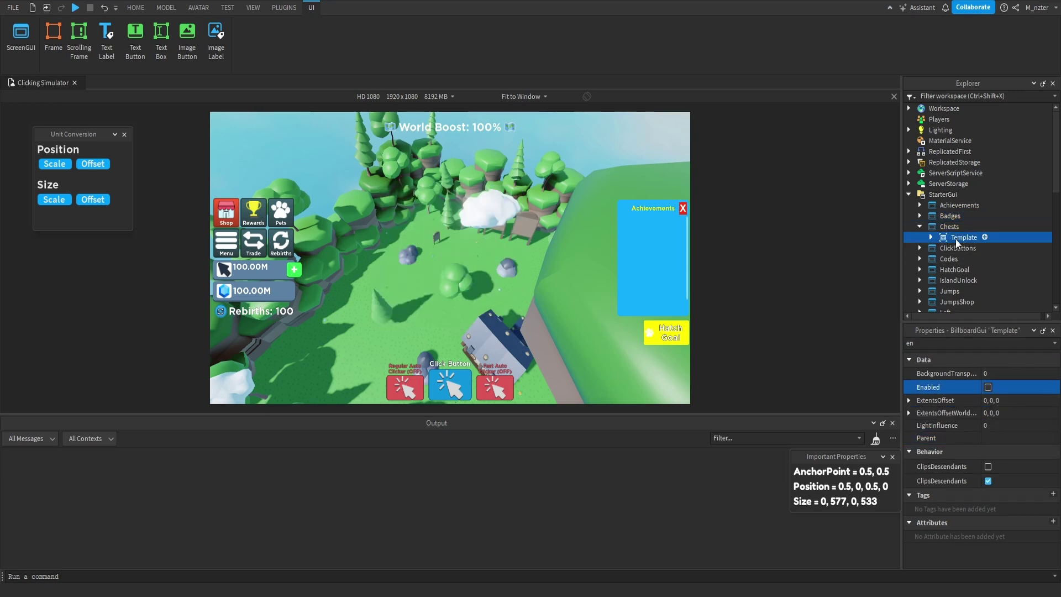
{"action": "left_click", "coordinate": [918, 227]}
Convert the size of the Frame inside ClickButtons to offset units.
{"action": "left_click", "coordinate": [922, 238]}
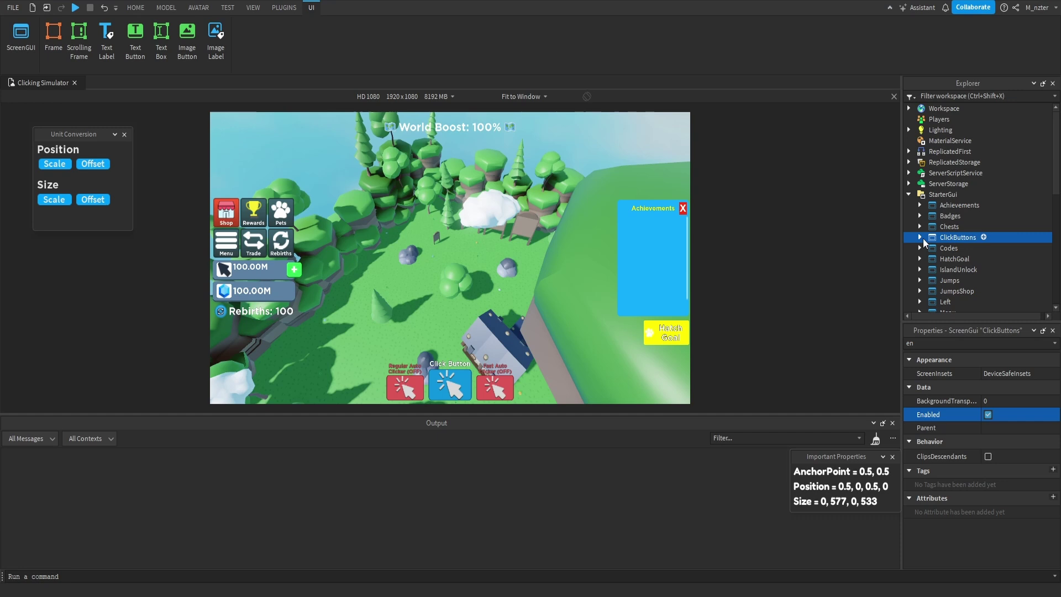
{"action": "left_click", "coordinate": [920, 237]}
{"action": "left_click", "coordinate": [942, 248]}
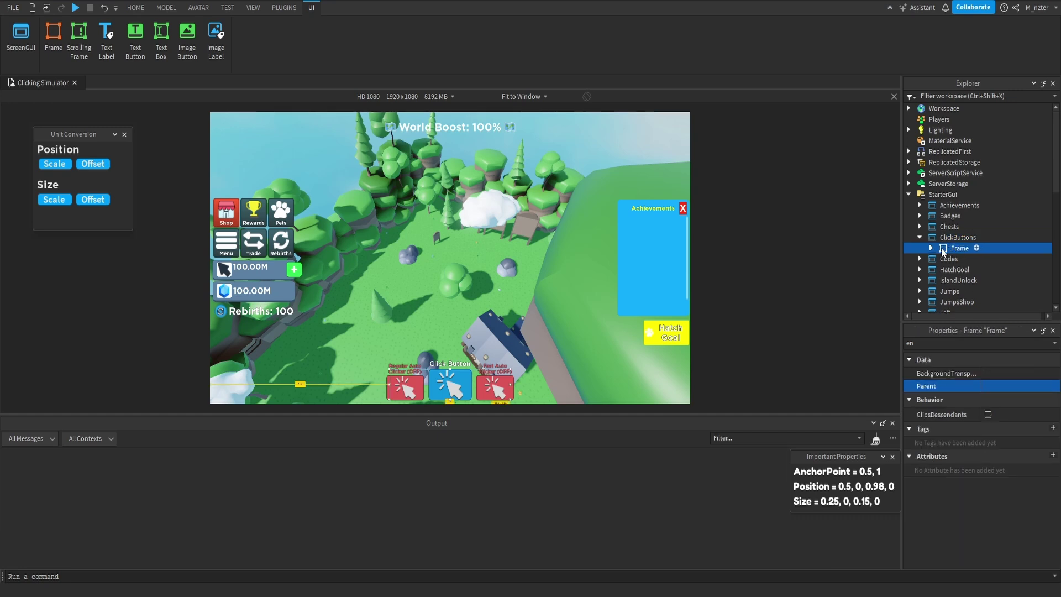
{"action": "left_click", "coordinate": [102, 200]}
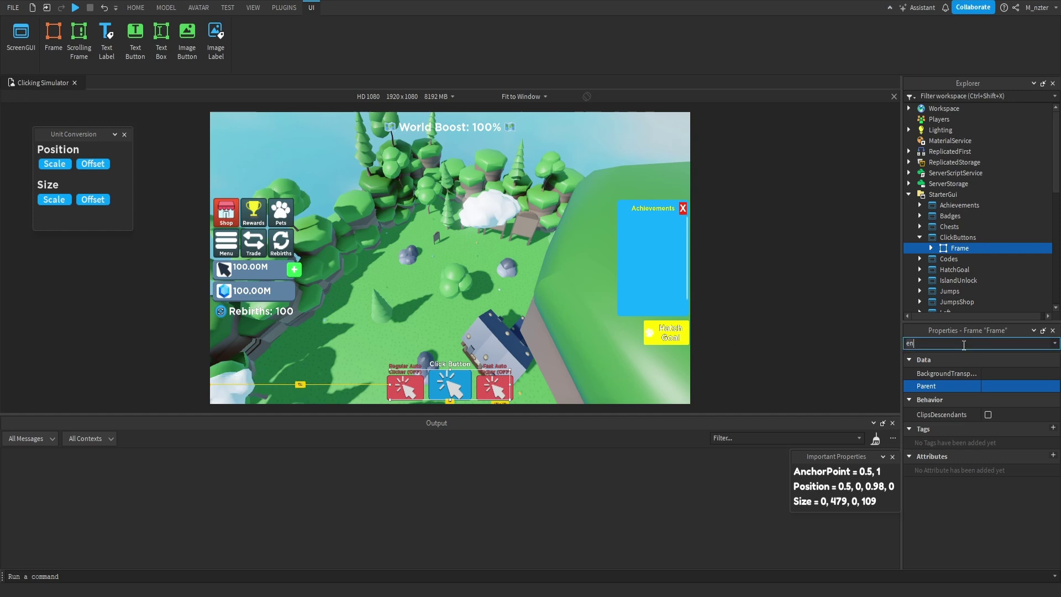
Filter the properties by "po" and examine the AnchorPoint and Position of the ClickButtons ScreenGui and its Frame.
{"action": "key", "text": "BackSpace"}
{"action": "key", "text": "BackSpace"}
{"action": "type", "text": "po"}
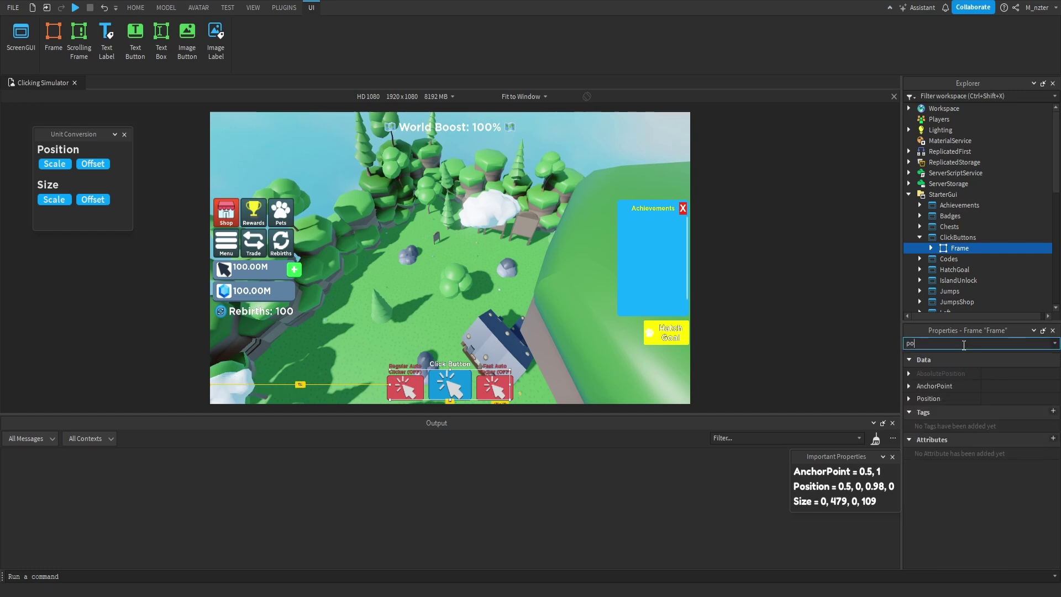
{"action": "key", "text": "Down"}
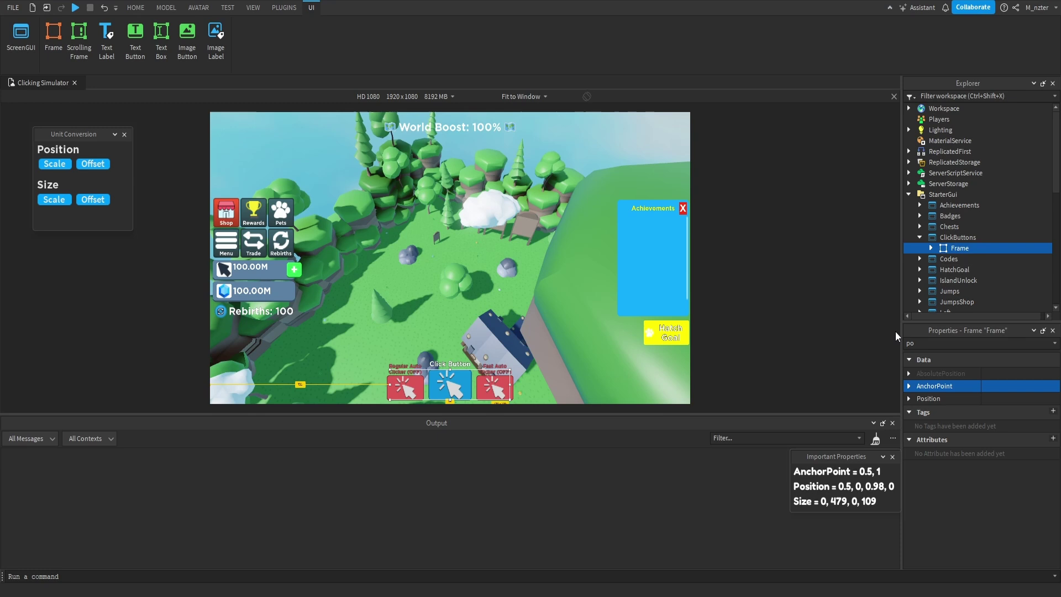
{"action": "left_click", "coordinate": [922, 347]}
{"action": "left_click", "coordinate": [946, 252]}
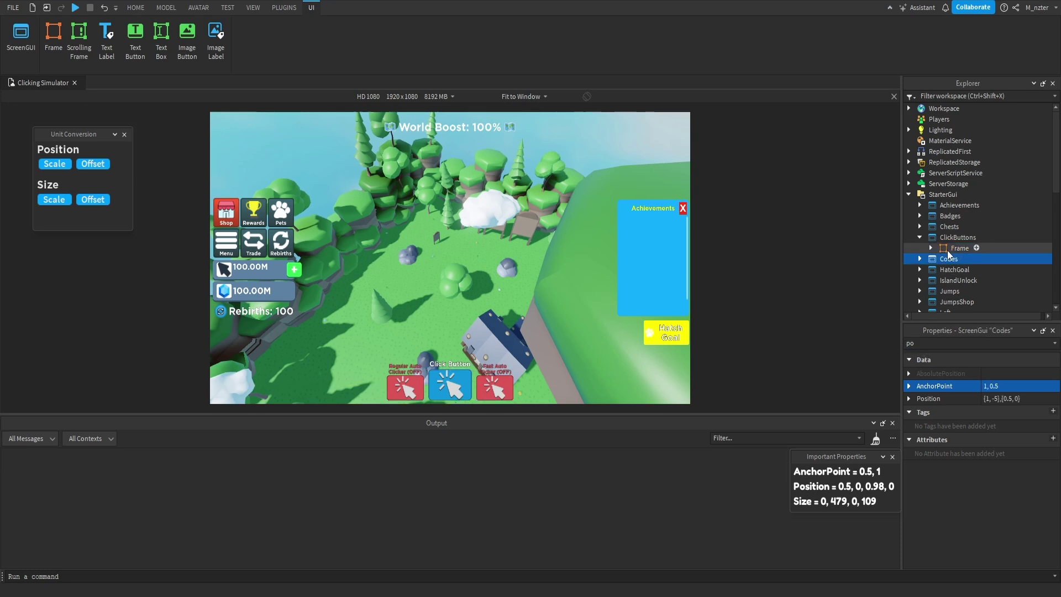
{"action": "left_click", "coordinate": [949, 237]}
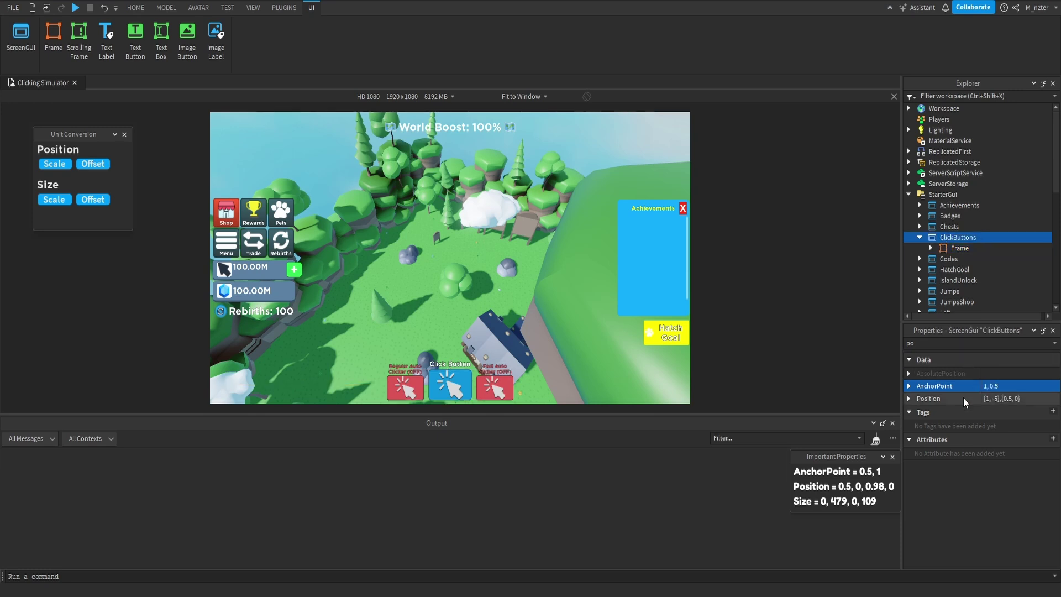
{"action": "left_click", "coordinate": [965, 250]}
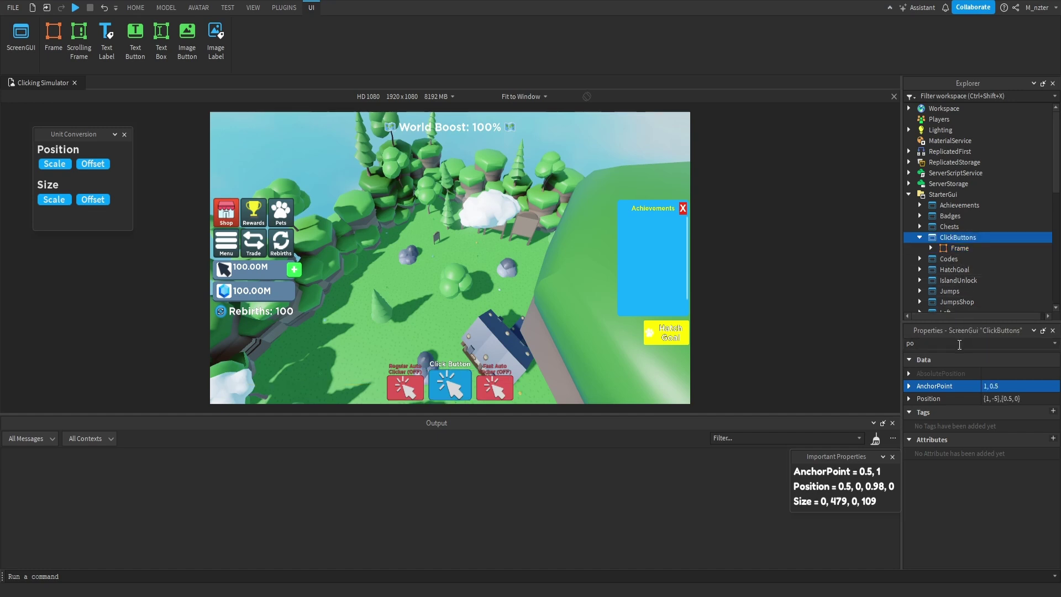
{"action": "left_click", "coordinate": [950, 250]}
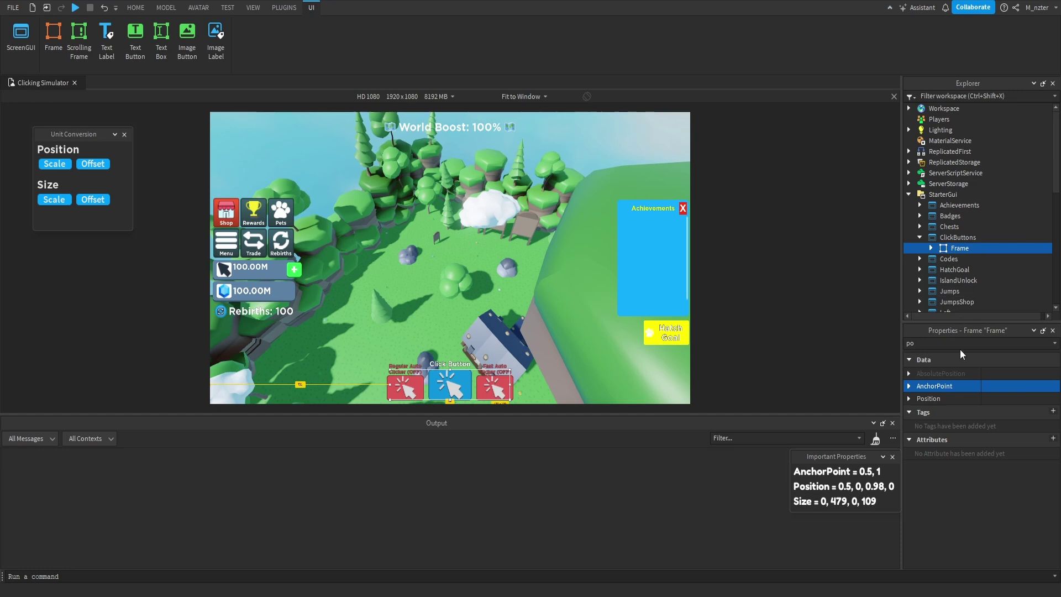
{"action": "left_click", "coordinate": [910, 386]}
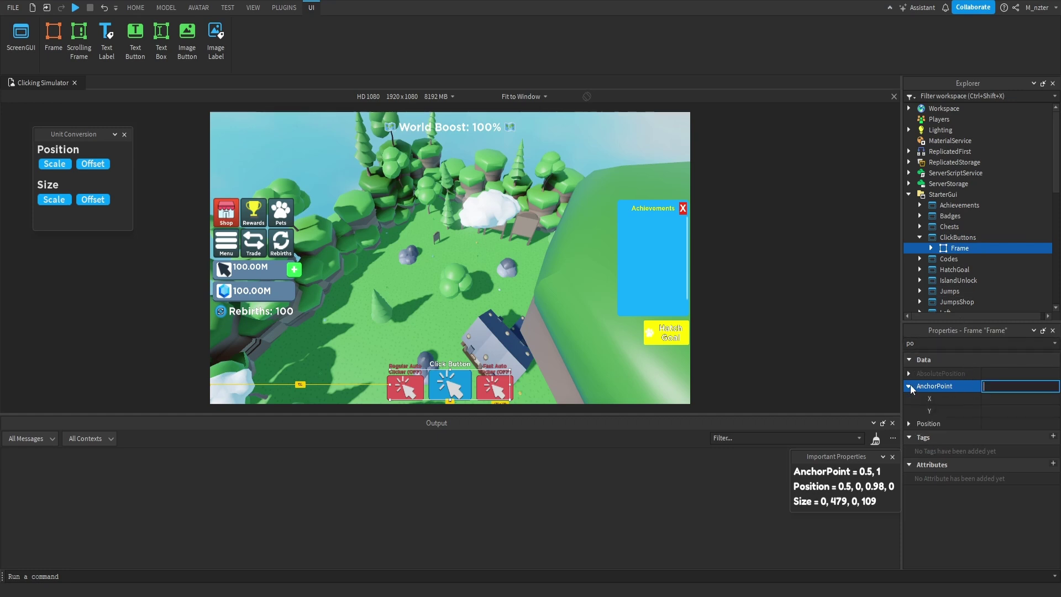
{"action": "left_click", "coordinate": [909, 387]}
Clear the property filter and browse the full properties of the ClickButtons Frame and its Click button.
{"action": "left_click", "coordinate": [940, 343]}
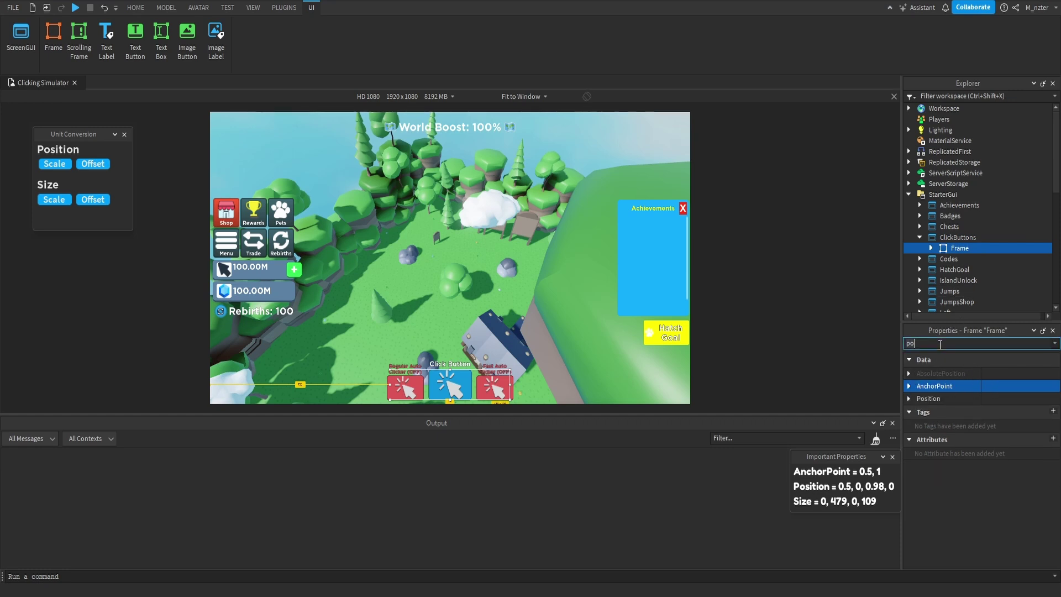
{"action": "key", "text": "BackSpace"}
{"action": "key", "text": "BackSpace"}
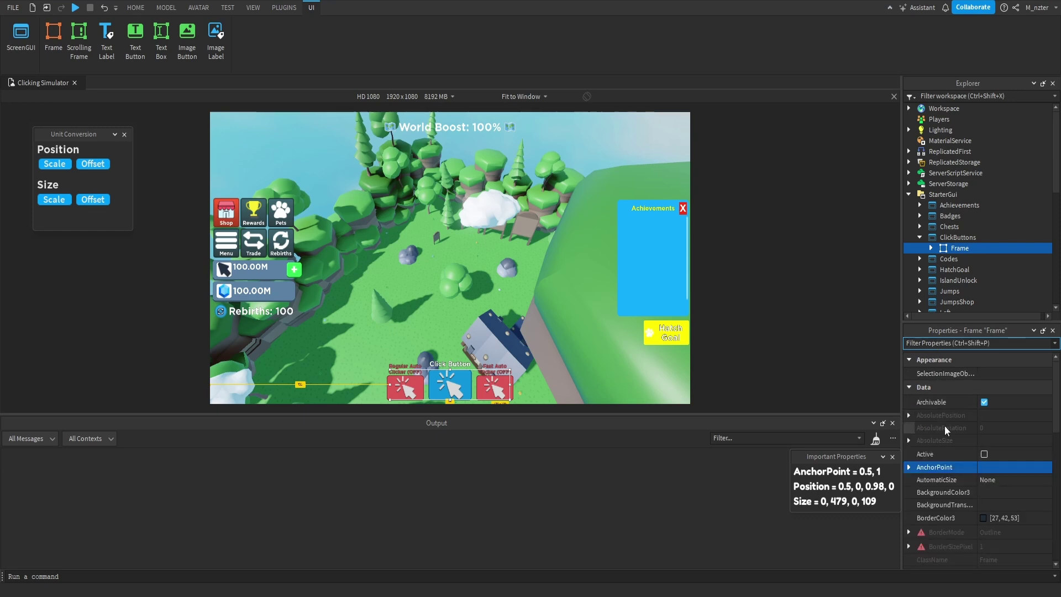
{"action": "scroll", "coordinate": [944, 425], "scroll_direction": "down", "scroll_amount": 4}
{"action": "left_click", "coordinate": [930, 248]}
{"action": "left_click", "coordinate": [988, 258]}
{"action": "left_click", "coordinate": [962, 280]}
{"action": "key", "text": "Up"}
{"action": "key", "text": "Up"}
{"action": "key", "text": "Up"}
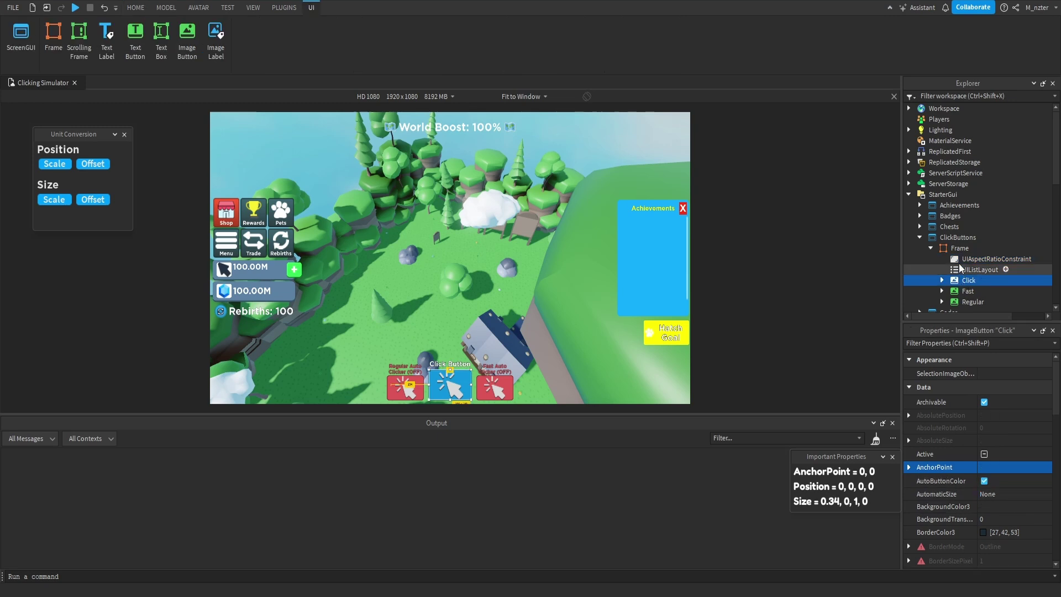
{"action": "scroll", "coordinate": [964, 449], "scroll_direction": "down", "scroll_amount": 5}
{"action": "left_click", "coordinate": [909, 451]}
{"action": "left_click", "coordinate": [909, 451]}
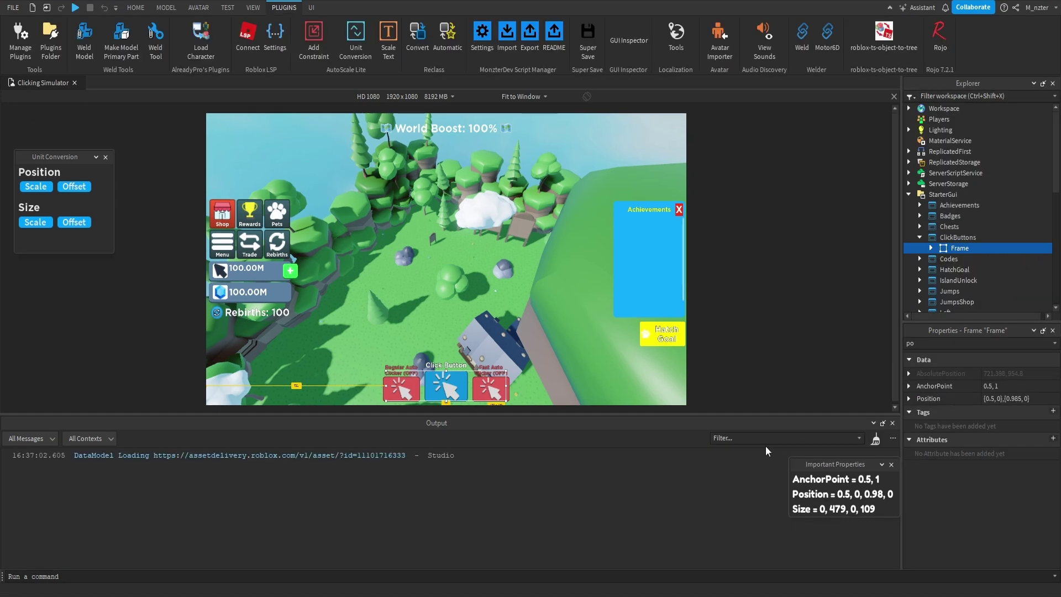
Clear the output log and check the ClickButtons Frame's size and position properties.
{"action": "left_click", "coordinate": [875, 440]}
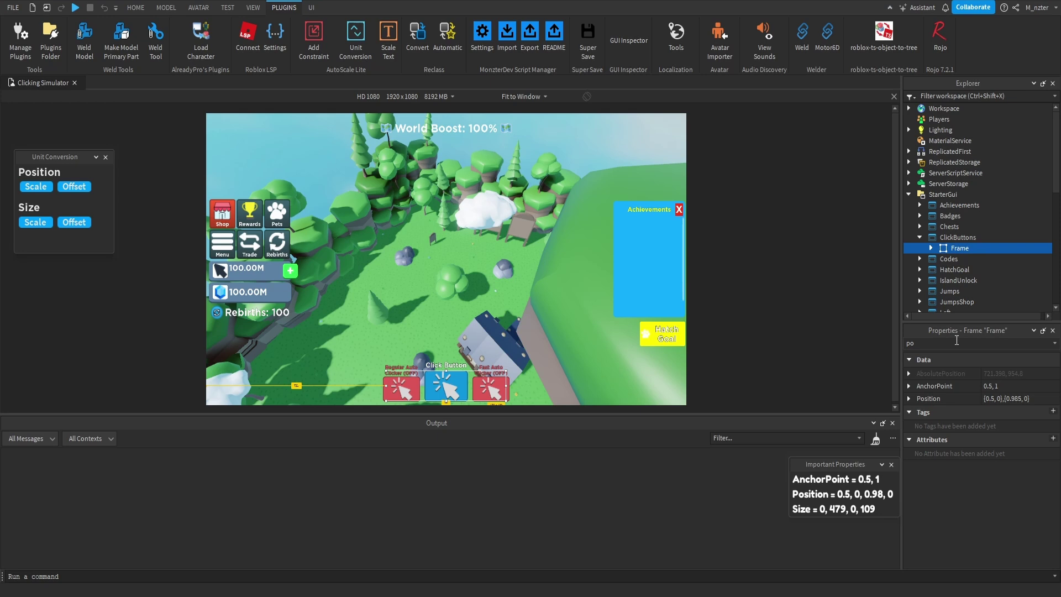
{"action": "left_click", "coordinate": [957, 339]}
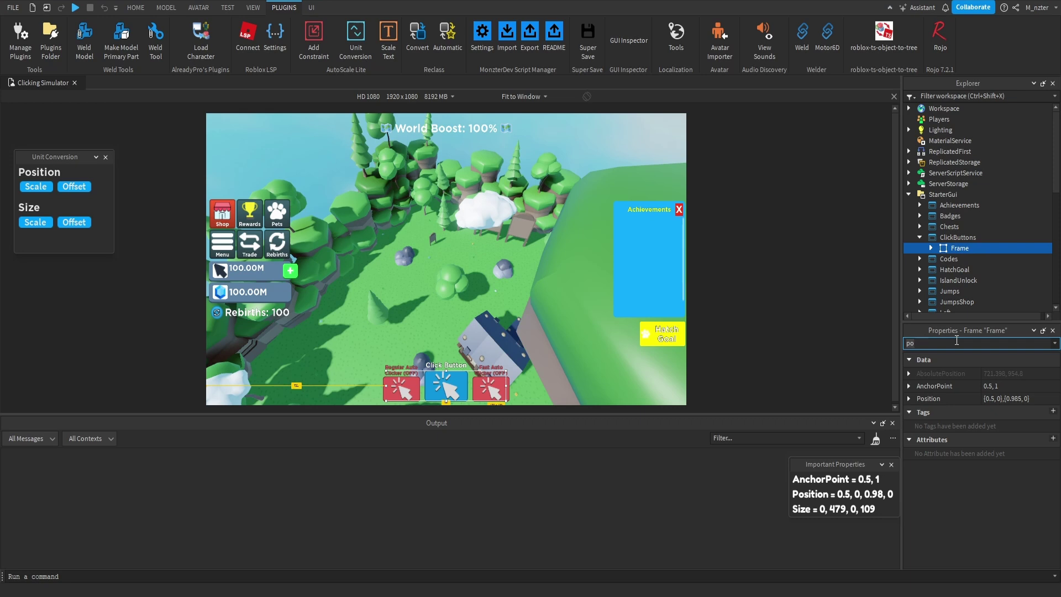
{"action": "type", "text": "siz"}
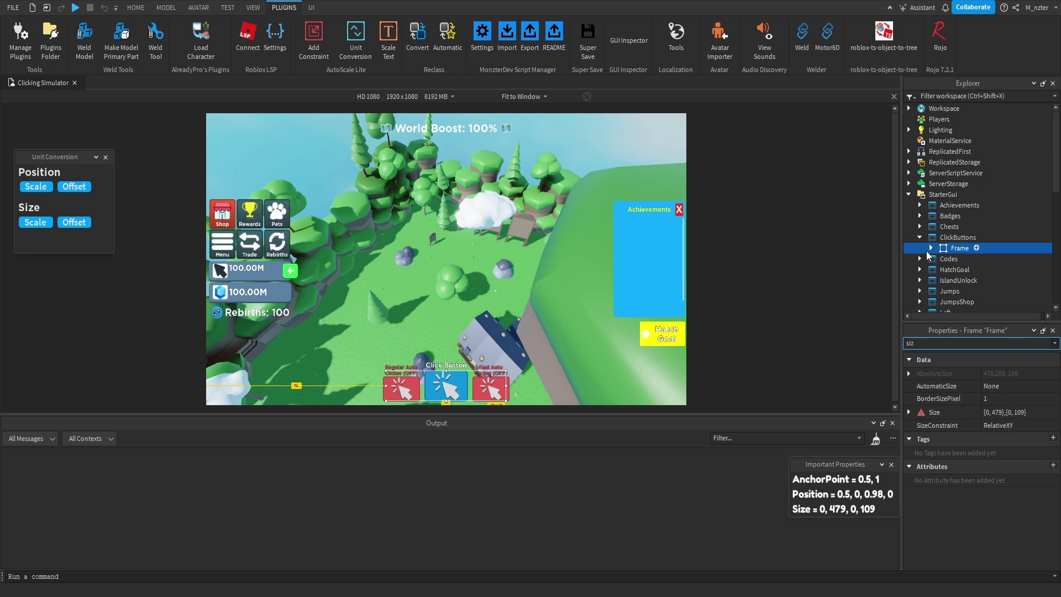
{"action": "key", "text": "BackSpace"}
{"action": "key", "text": "BackSpace"}
{"action": "key", "text": "BackSpace"}
{"action": "type", "text": "po"}
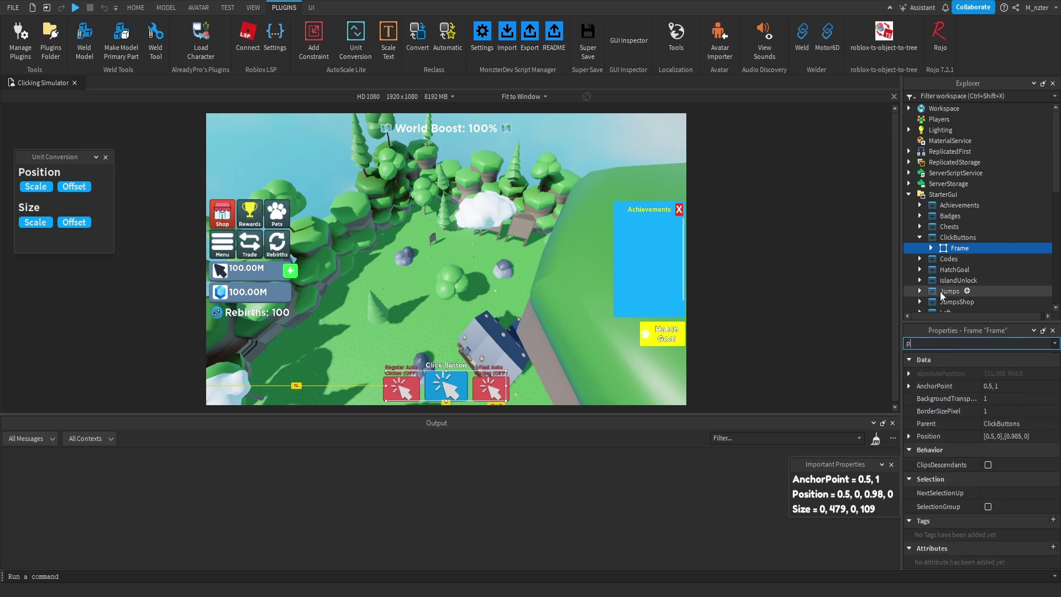
Delete the UIAspectRatioConstraint from the ClickButtons Frame.
{"action": "left_click", "coordinate": [930, 248]}
{"action": "scroll", "coordinate": [939, 238], "scroll_direction": "down", "scroll_amount": 1}
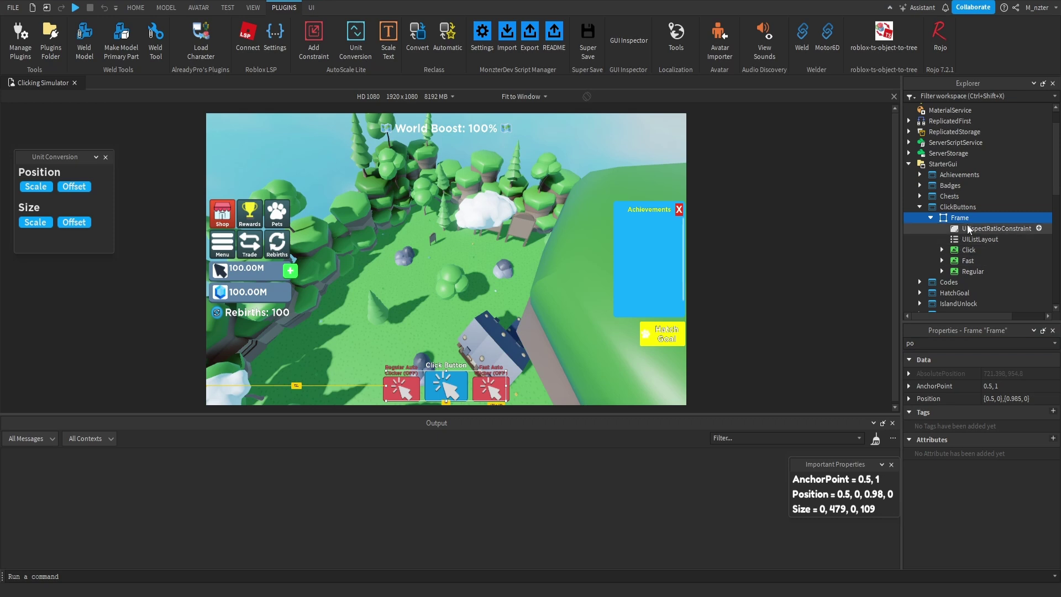
{"action": "left_click", "coordinate": [968, 229]}
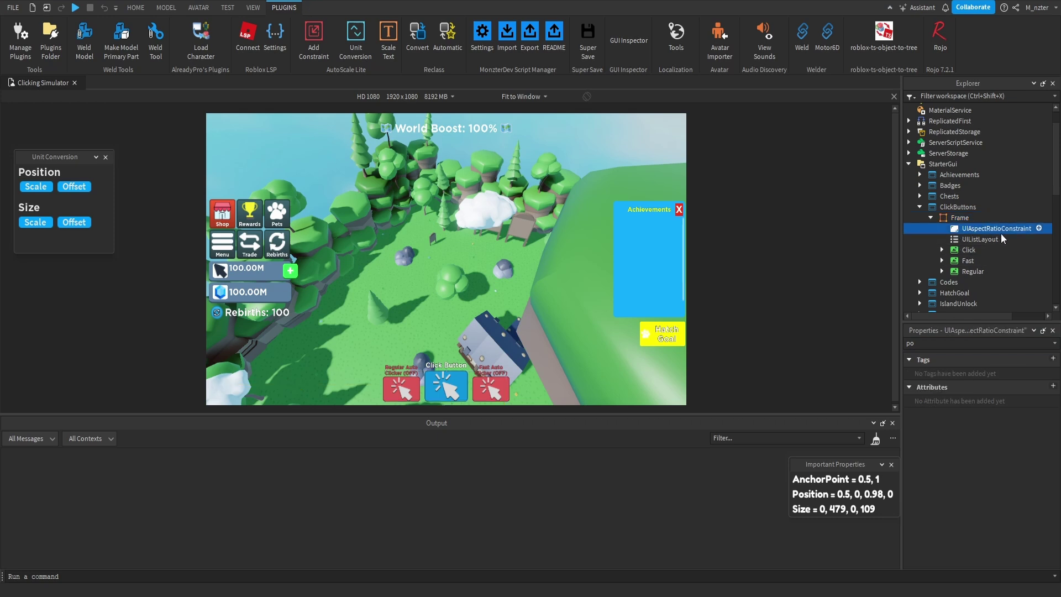
{"action": "key", "text": "Delete"}
{"action": "left_click", "coordinate": [930, 218]}
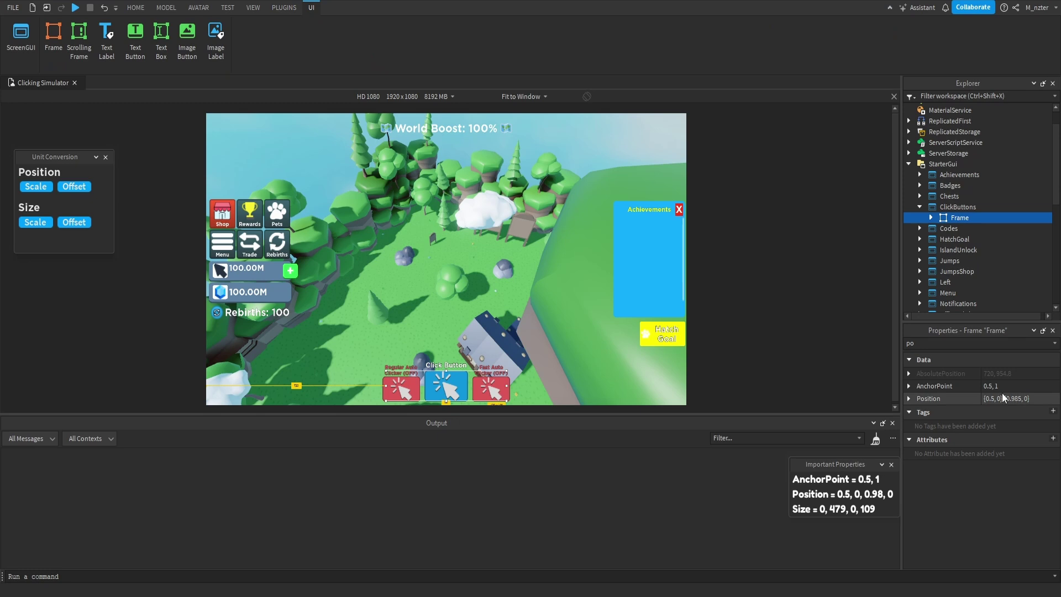
Set the ClickButtons Frame's Position to {0.5, 0},{1, -5}.
{"action": "double_click", "coordinate": [1017, 398]}
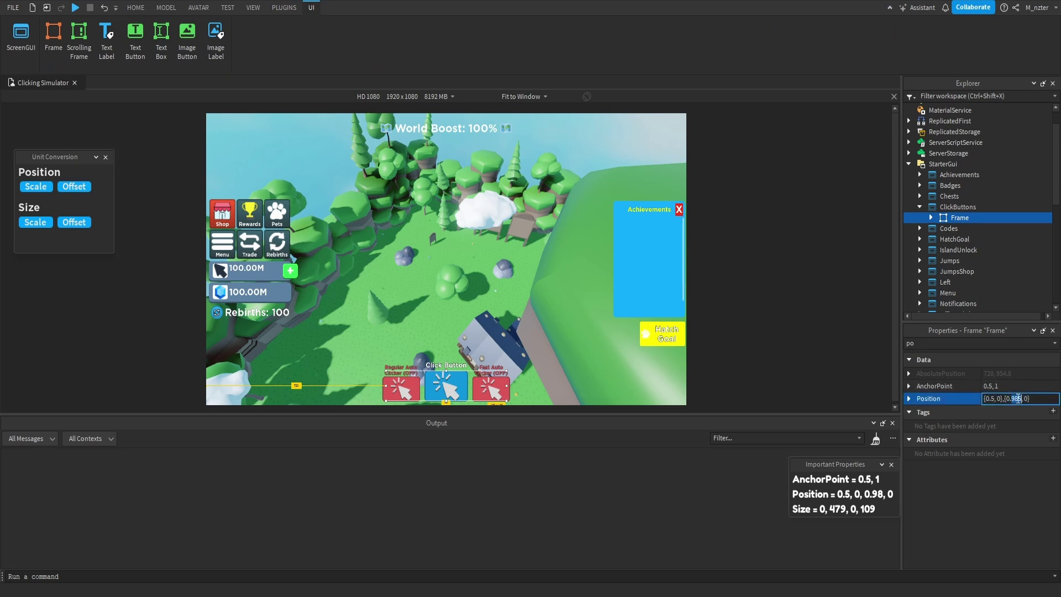
{"action": "key", "text": "BackSpace"}
{"action": "key", "text": "BackSpace"}
{"action": "key", "text": "BackSpace"}
{"action": "type", "text": "1"}
{"action": "key", "text": "BackSpace"}
{"action": "type", "text": "-5"}
{"action": "key", "text": "Return"}
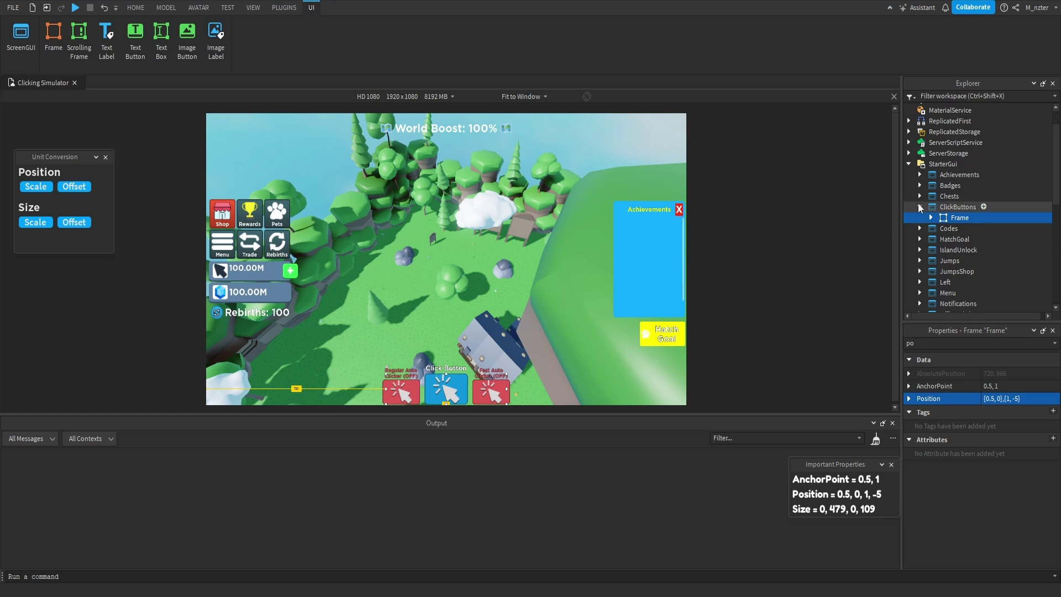
Copy the UIScale tagged scale_component from Badges into the ClickButtons ScreenGui, and collapse both in the StarterGui tree.
{"action": "left_click", "coordinate": [939, 239]}
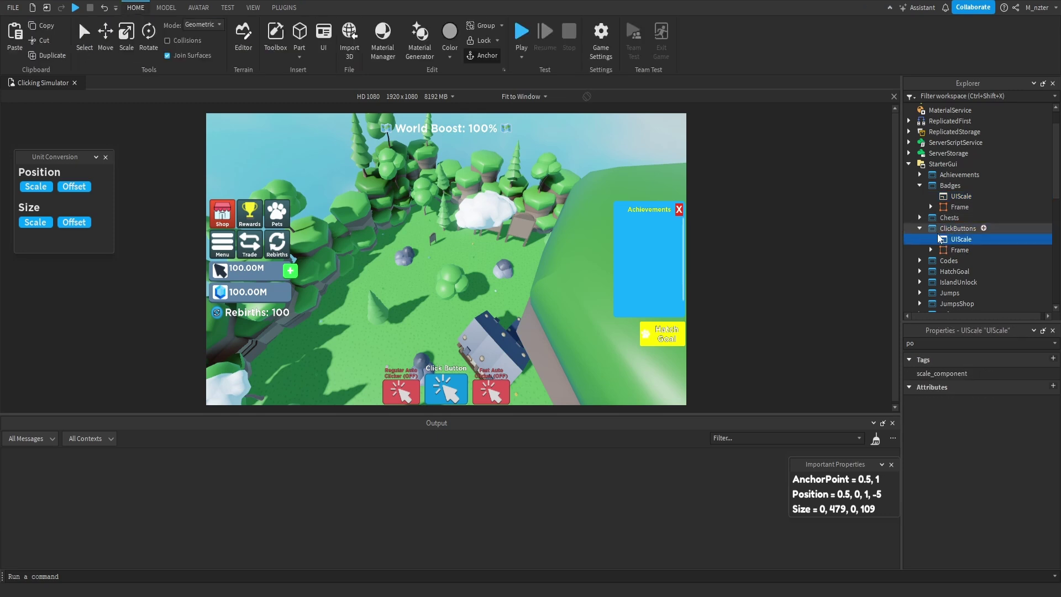
{"action": "left_click", "coordinate": [919, 228]}
{"action": "left_click", "coordinate": [919, 185]}
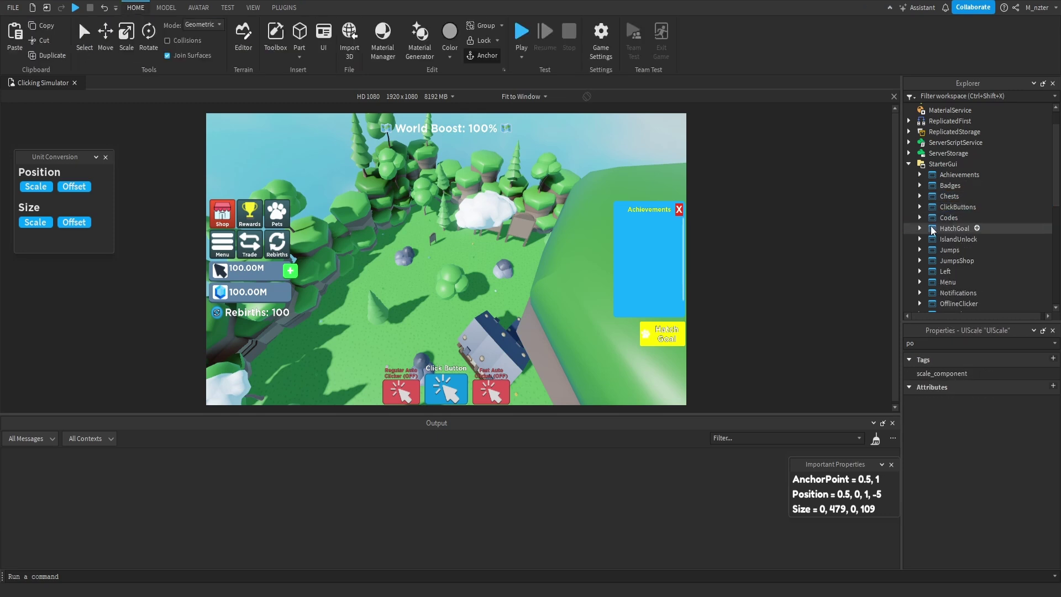
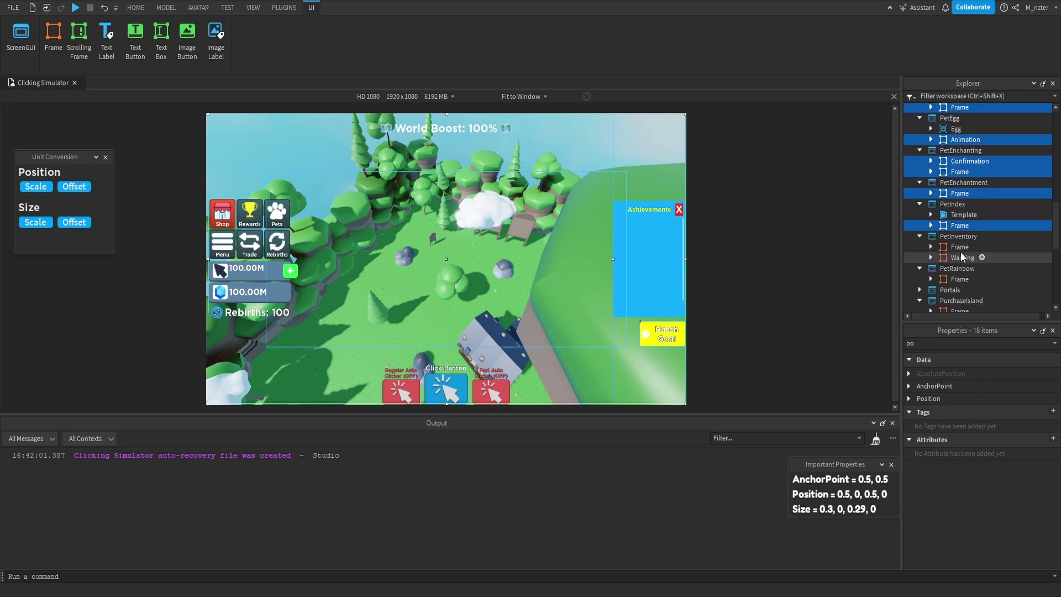
Select the top-level frames, buttons and title of the ScreenGuis from Codes through World and convert their sizes to offset.
{"action": "left_click", "coordinate": [960, 247], "text": "ctrl"}
{"action": "left_click", "coordinate": [962, 257], "text": "ctrl"}
{"action": "left_click", "coordinate": [964, 279], "text": "ctrl"}
{"action": "scroll", "coordinate": [964, 265], "scroll_direction": "down", "scroll_amount": 1}
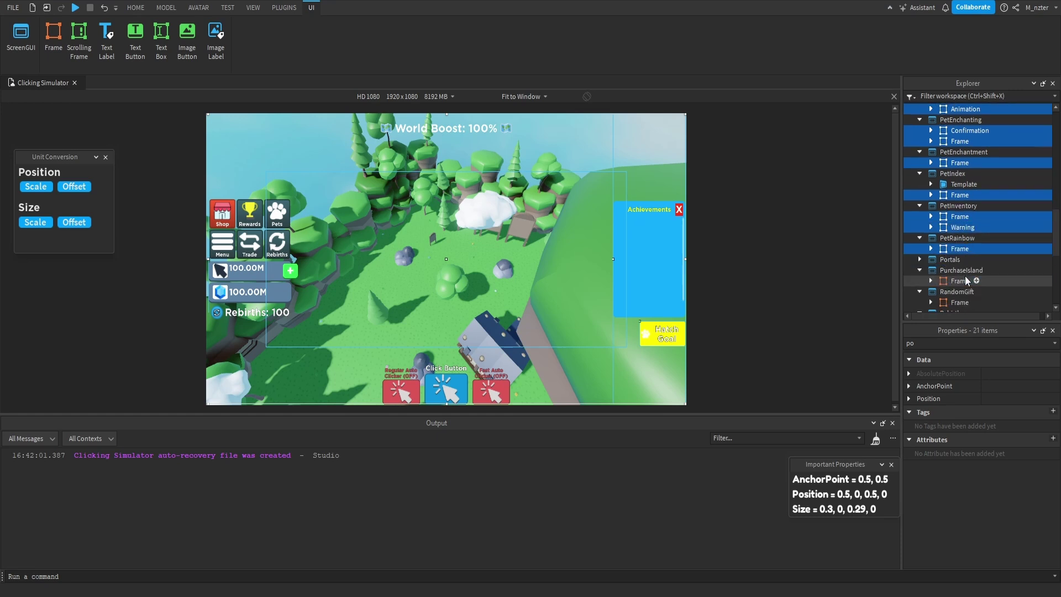
{"action": "left_click", "coordinate": [964, 281], "text": "ctrl"}
{"action": "scroll", "coordinate": [964, 276], "scroll_direction": "down", "scroll_amount": 5}
{"action": "left_click", "coordinate": [957, 253], "text": "ctrl"}
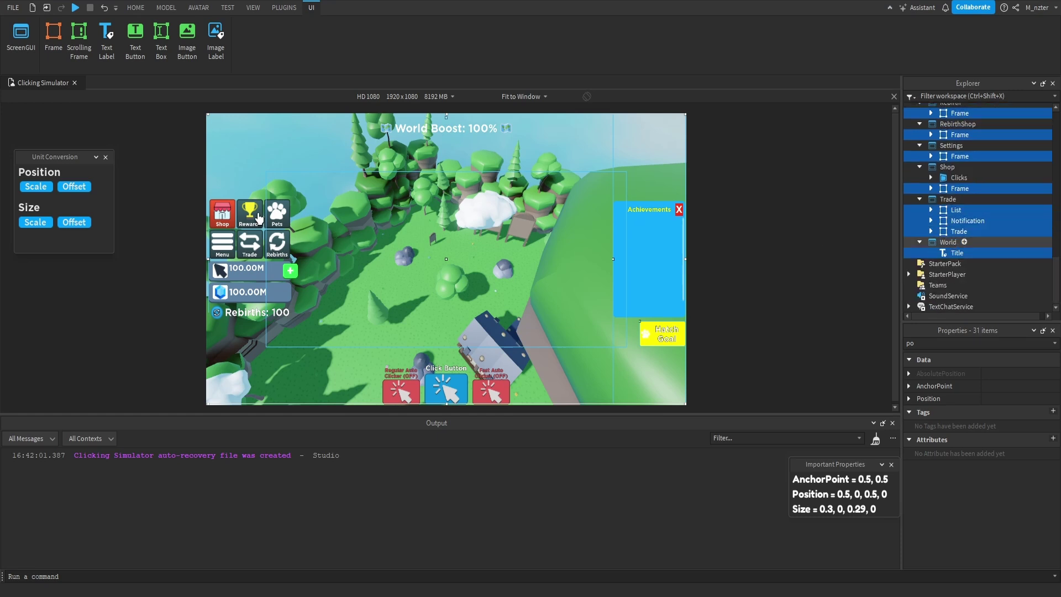
{"action": "left_click", "coordinate": [79, 223]}
{"action": "scroll", "coordinate": [939, 221], "scroll_direction": "up", "scroll_amount": 5}
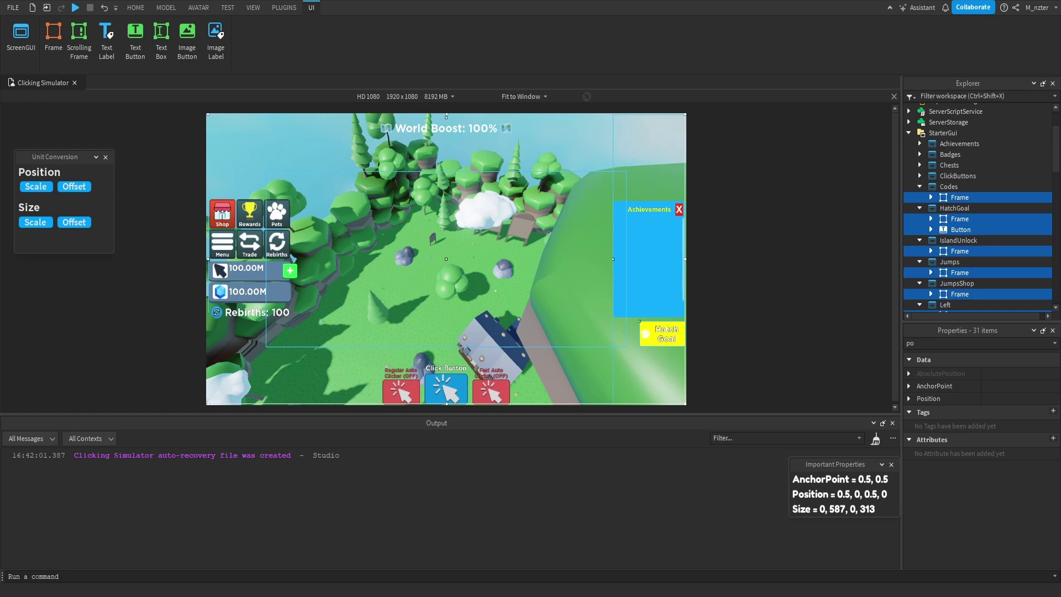
Check the anchor point, position and size of the HatchGoal Button.
{"action": "left_click", "coordinate": [736, 574]}
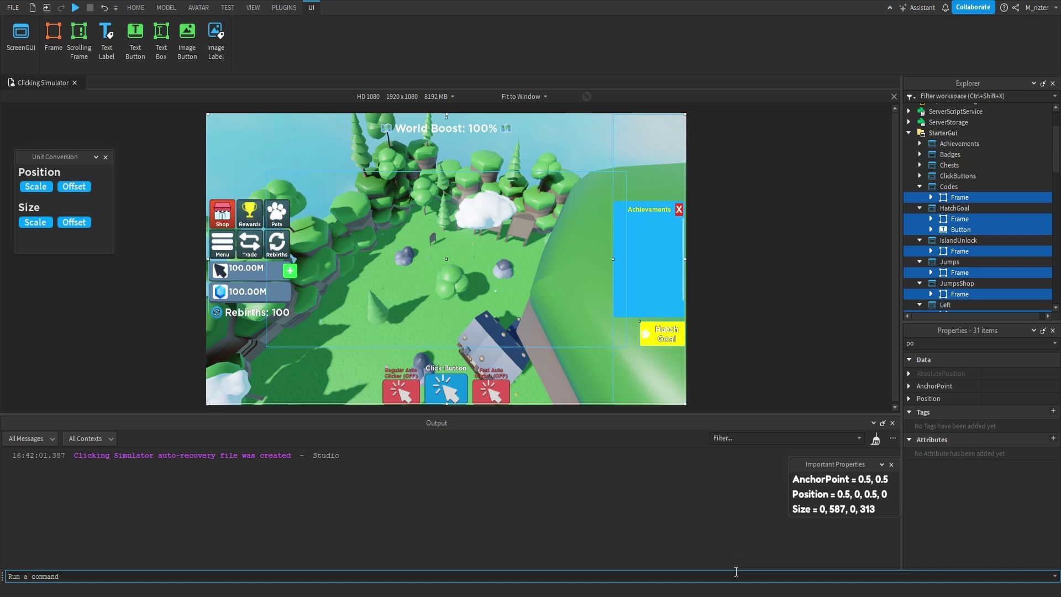
{"action": "left_click", "coordinate": [951, 134]}
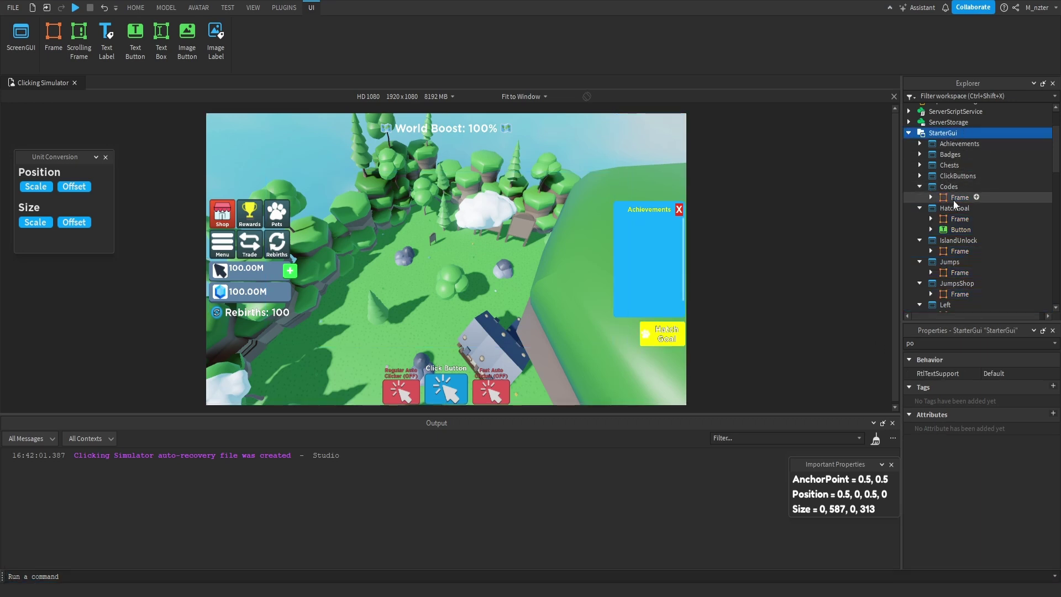
{"action": "left_click", "coordinate": [953, 201]}
{"action": "left_click", "coordinate": [958, 229]}
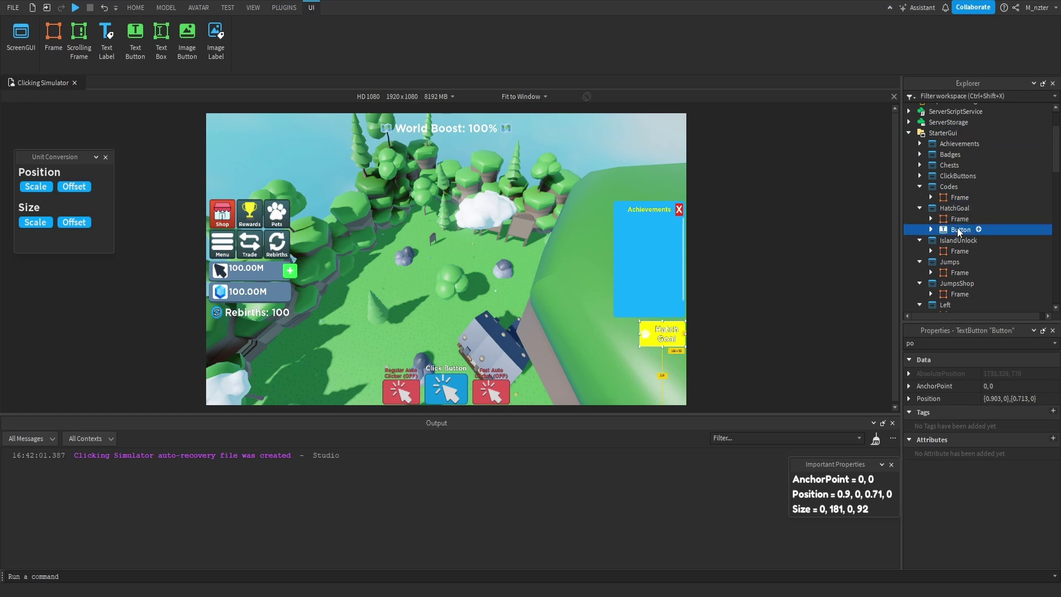
Copy the UIScale from ClickButtons into the Codes, HatchGoal and IslandUnlock ScreenGuis.
{"action": "scroll", "coordinate": [957, 229], "scroll_direction": "down", "scroll_amount": 1}
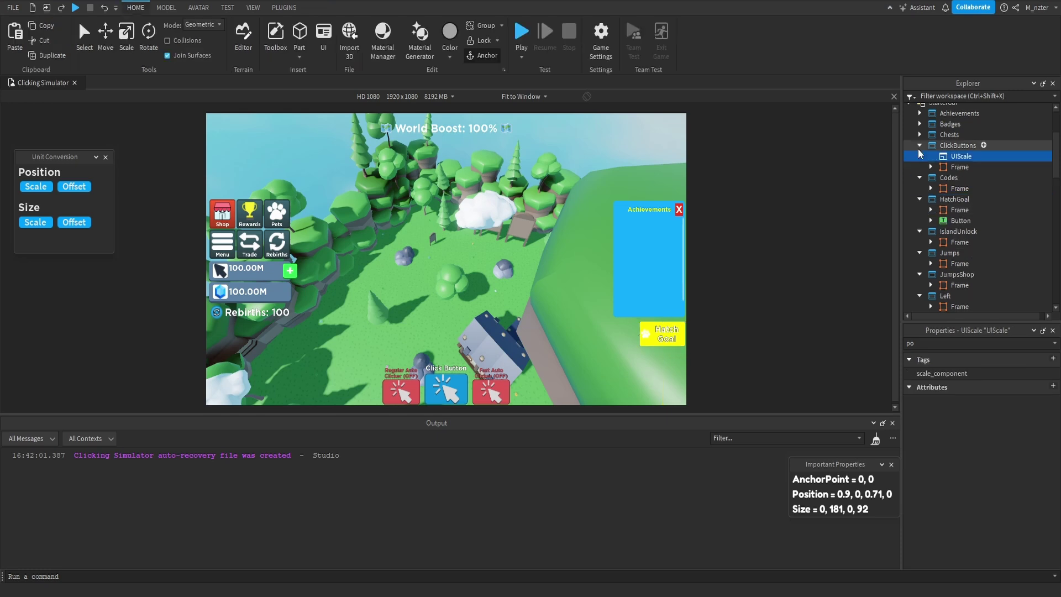
{"action": "left_click", "coordinate": [917, 148]}
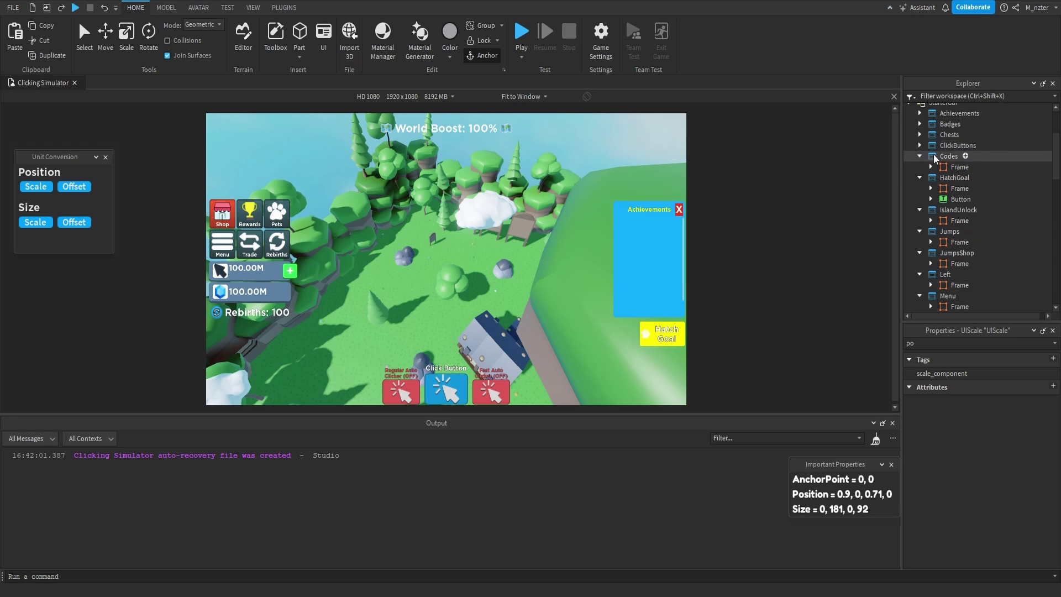
{"action": "left_click", "coordinate": [933, 154]}
{"action": "left_click", "coordinate": [941, 177], "text": "ctrl"}
{"action": "left_click", "coordinate": [946, 209], "text": "ctrl"}
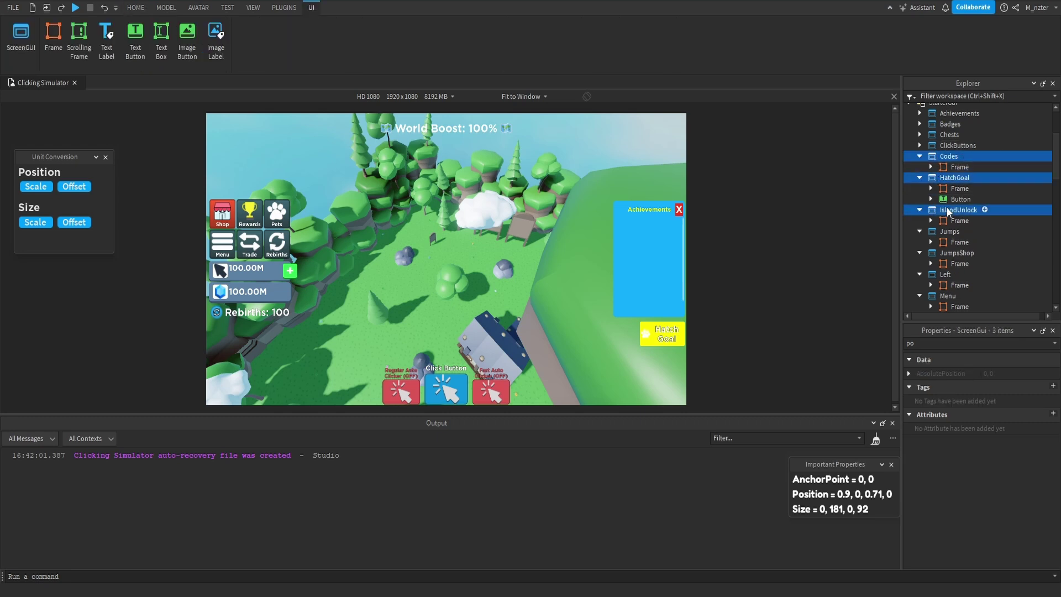
{"action": "key", "text": "ctrl+shift+v"}
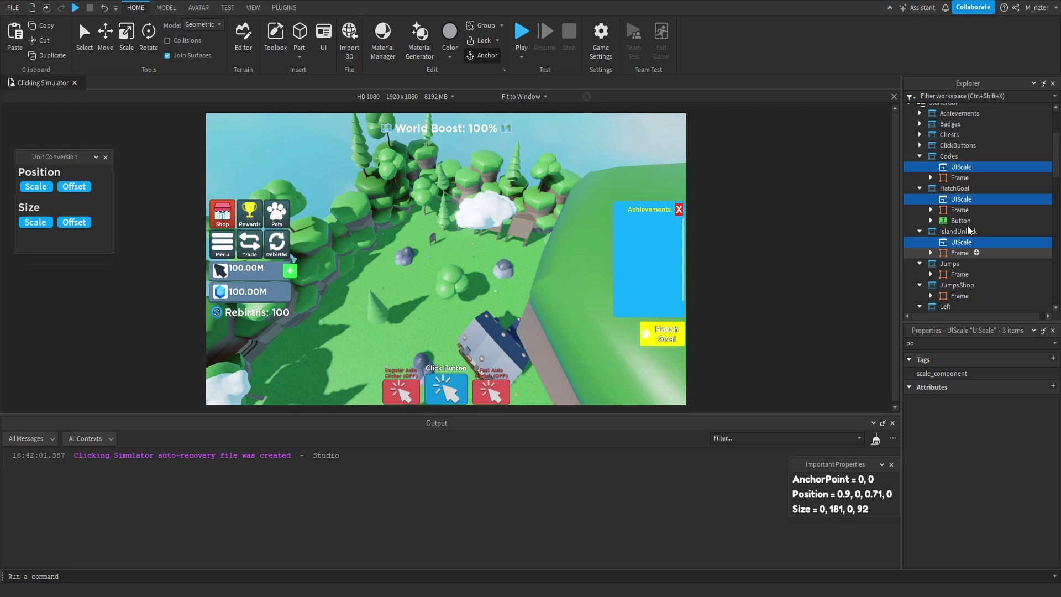
Paste the tagged UIScale into all remaining ScreenGuis from Jumps through World, leaving out Portals.
{"action": "scroll", "coordinate": [967, 230], "scroll_direction": "down", "scroll_amount": 3}
{"action": "left_click", "coordinate": [949, 233]}
{"action": "left_click", "coordinate": [956, 254], "text": "ctrl"}
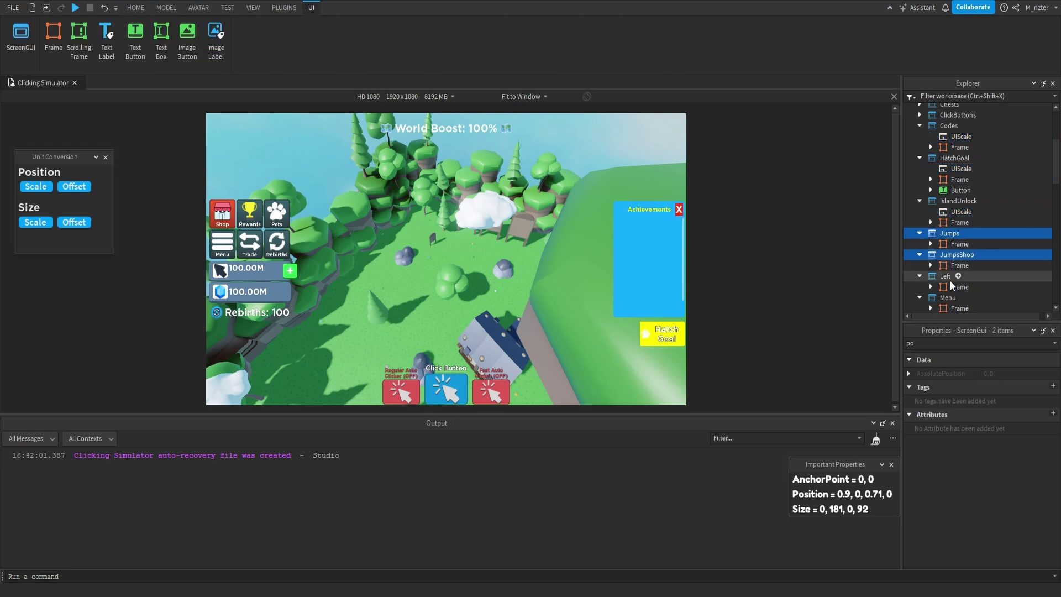
{"action": "left_click", "coordinate": [950, 280], "text": "ctrl"}
{"action": "scroll", "coordinate": [944, 280], "scroll_direction": "down", "scroll_amount": 3}
{"action": "left_click", "coordinate": [949, 206], "text": "ctrl"}
{"action": "left_click", "coordinate": [950, 229], "text": "ctrl"}
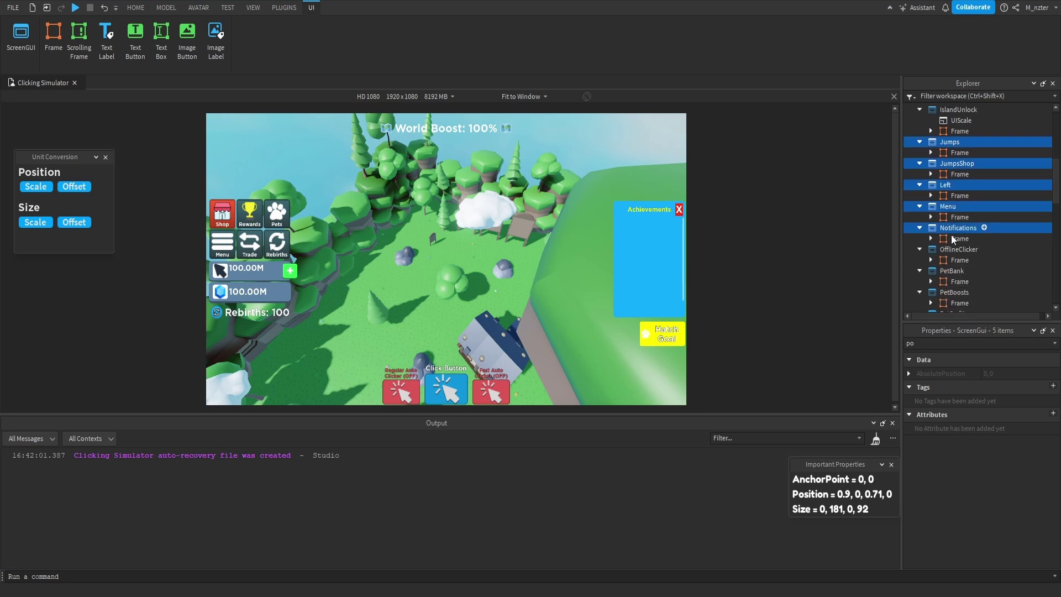
{"action": "left_click", "coordinate": [953, 249], "text": "ctrl"}
{"action": "left_click", "coordinate": [952, 270], "text": "ctrl"}
{"action": "scroll", "coordinate": [951, 271], "scroll_direction": "down", "scroll_amount": 3}
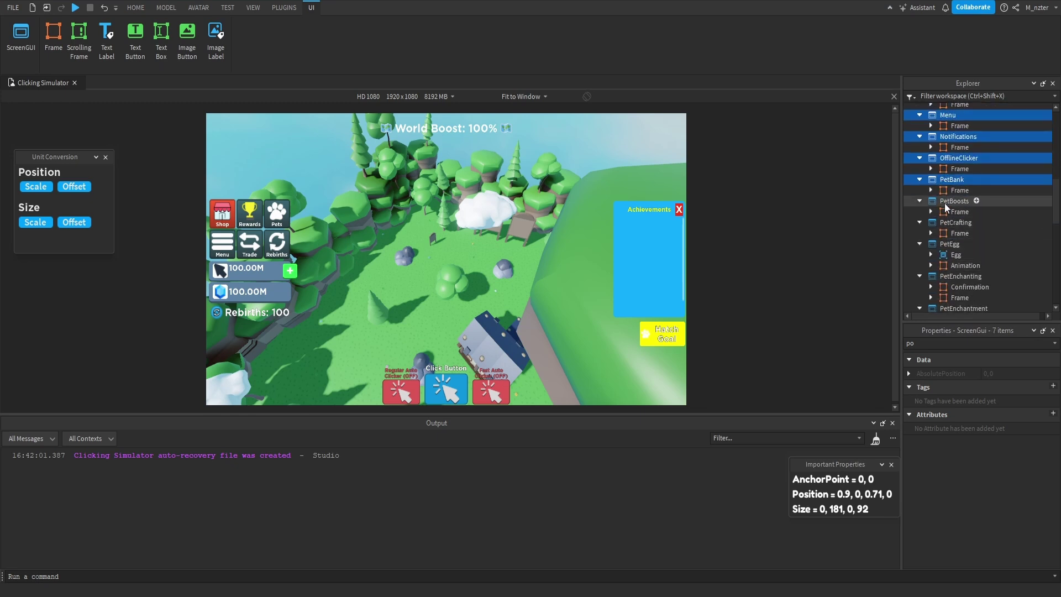
{"action": "left_click", "coordinate": [946, 201], "text": "ctrl"}
{"action": "left_click", "coordinate": [949, 221], "text": "ctrl"}
{"action": "scroll", "coordinate": [949, 221], "scroll_direction": "down", "scroll_amount": 3}
{"action": "left_click", "coordinate": [949, 183], "text": "ctrl"}
{"action": "left_click", "coordinate": [955, 215], "text": "ctrl"}
{"action": "left_click", "coordinate": [959, 248], "text": "ctrl"}
{"action": "scroll", "coordinate": [947, 224], "scroll_direction": "down", "scroll_amount": 3}
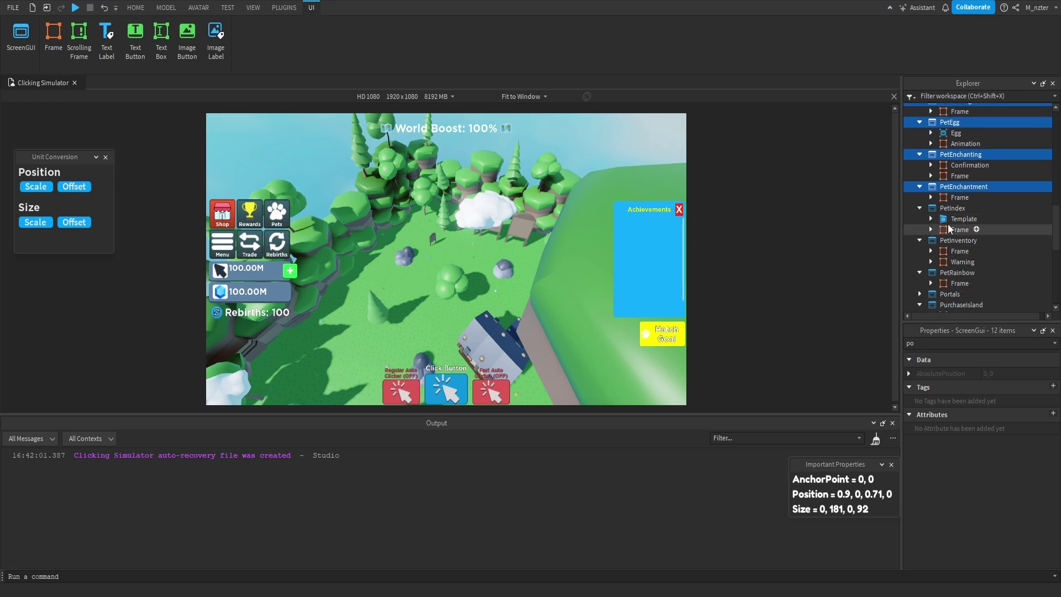
{"action": "left_click", "coordinate": [948, 208], "text": "ctrl"}
{"action": "left_click", "coordinate": [950, 240], "text": "ctrl"}
{"action": "left_click", "coordinate": [959, 273], "text": "ctrl"}
{"action": "scroll", "coordinate": [959, 276], "scroll_direction": "down", "scroll_amount": 3}
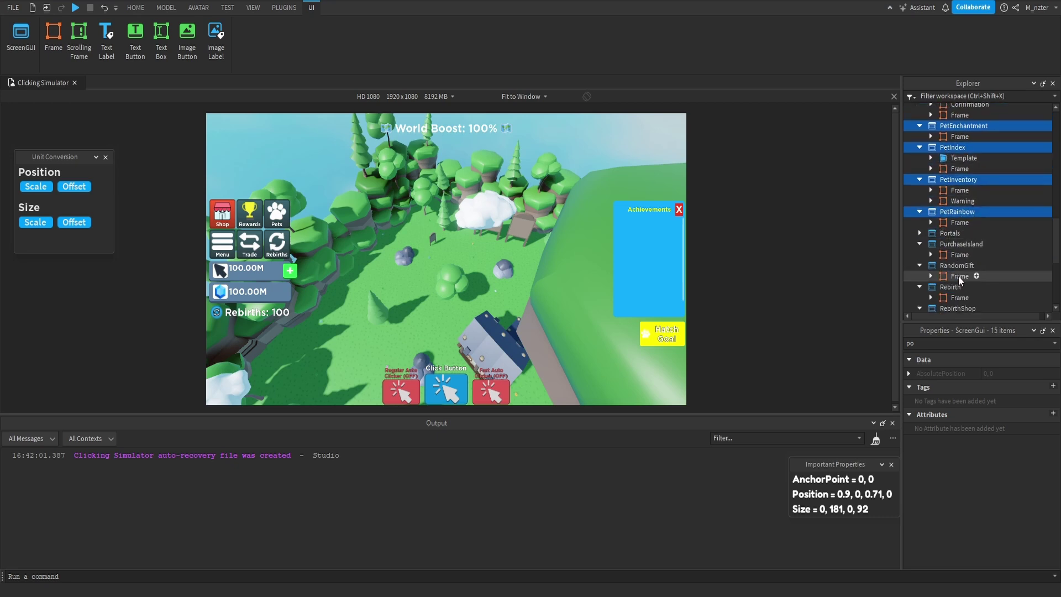
{"action": "left_click", "coordinate": [953, 244], "text": "ctrl"}
{"action": "left_click", "coordinate": [956, 265], "text": "ctrl"}
{"action": "scroll", "coordinate": [953, 249], "scroll_direction": "down", "scroll_amount": 3}
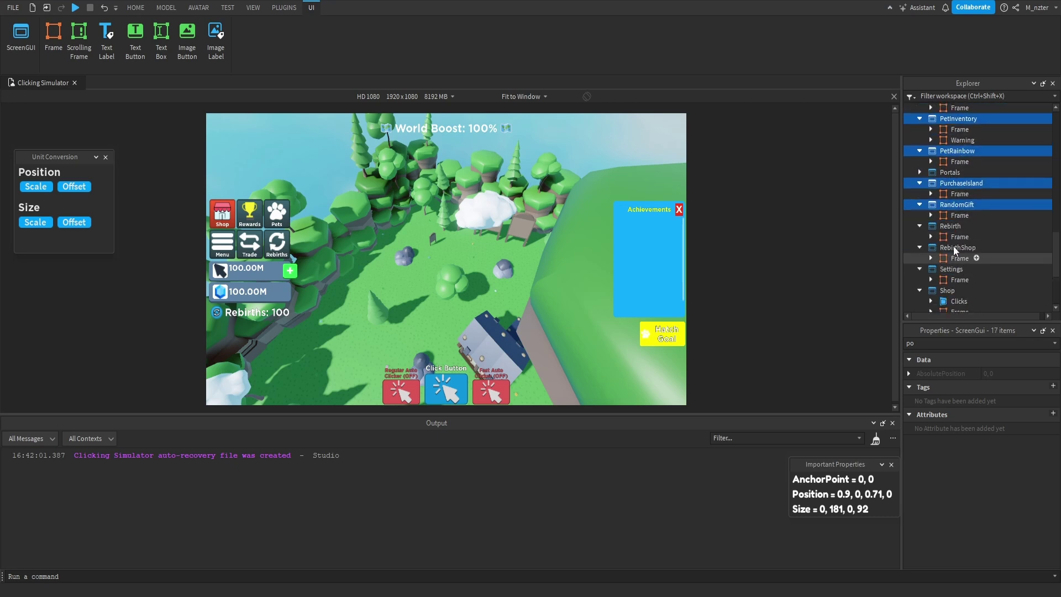
{"action": "left_click", "coordinate": [950, 225], "text": "ctrl"}
{"action": "left_click", "coordinate": [959, 245], "text": "ctrl"}
{"action": "scroll", "coordinate": [958, 246], "scroll_direction": "down", "scroll_amount": 3}
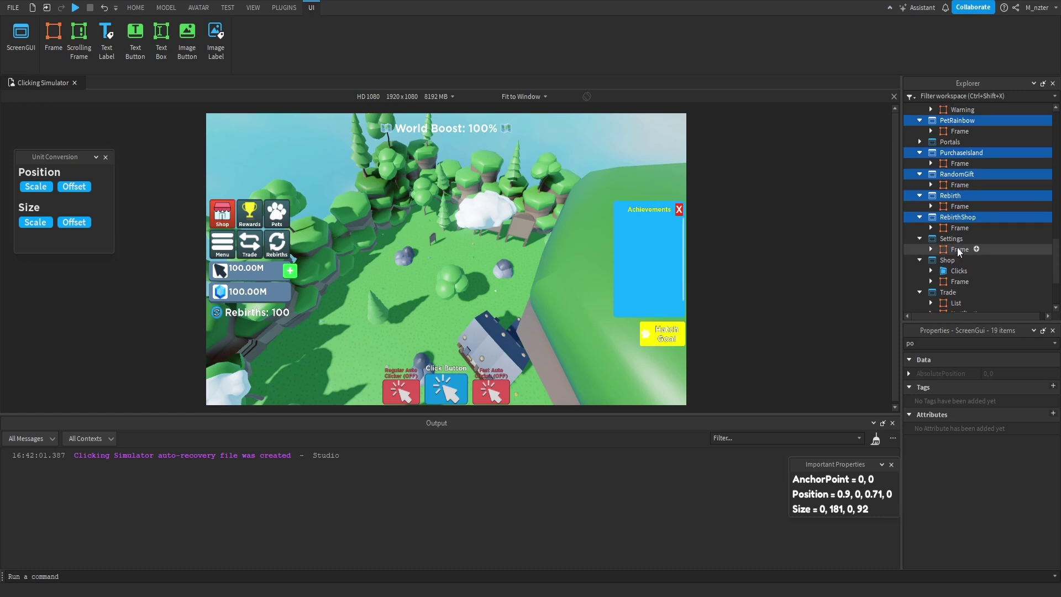
{"action": "left_click", "coordinate": [953, 242], "text": "ctrl"}
{"action": "left_click", "coordinate": [952, 258], "text": "ctrl"}
{"action": "scroll", "coordinate": [952, 254], "scroll_direction": "down", "scroll_amount": 3}
{"action": "left_click", "coordinate": [948, 231], "text": "ctrl"}
{"action": "left_click", "coordinate": [948, 274], "text": "ctrl"}
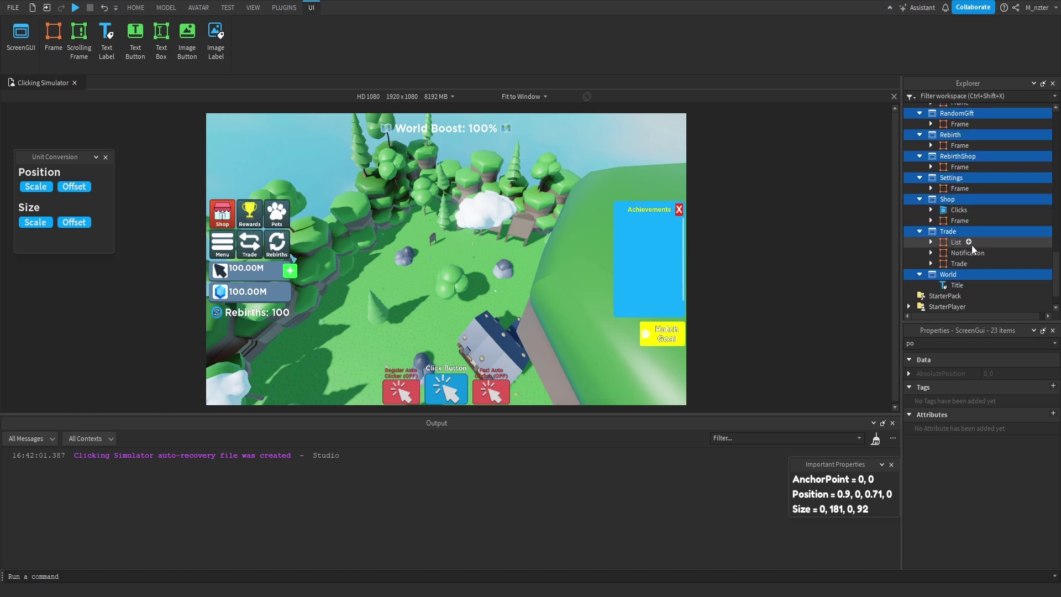
{"action": "scroll", "coordinate": [971, 244], "scroll_direction": "up", "scroll_amount": 6}
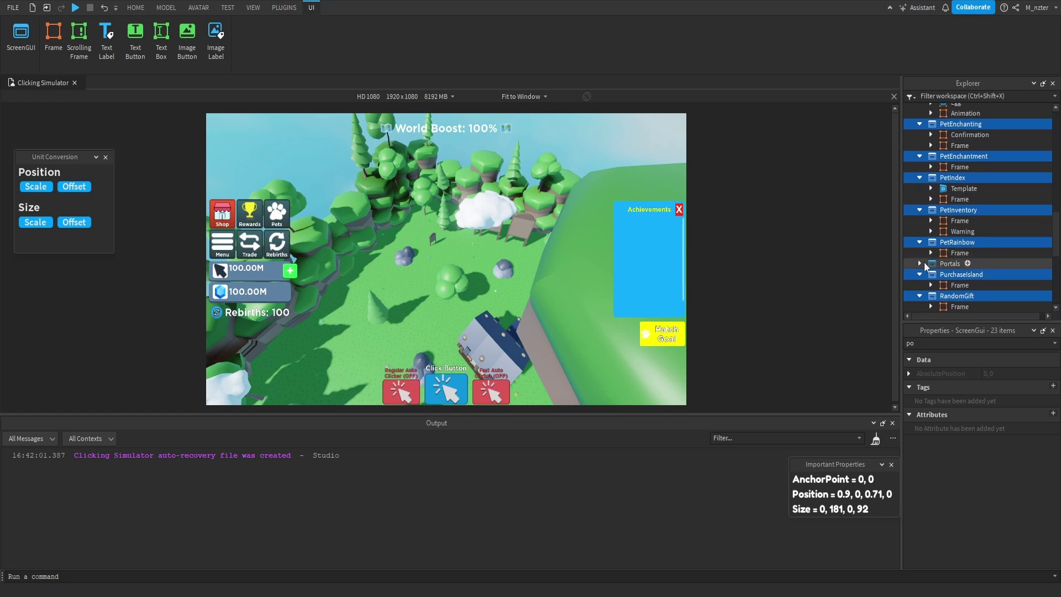
{"action": "left_click", "coordinate": [919, 263]}
{"action": "scroll", "coordinate": [920, 261], "scroll_direction": "down", "scroll_amount": 1}
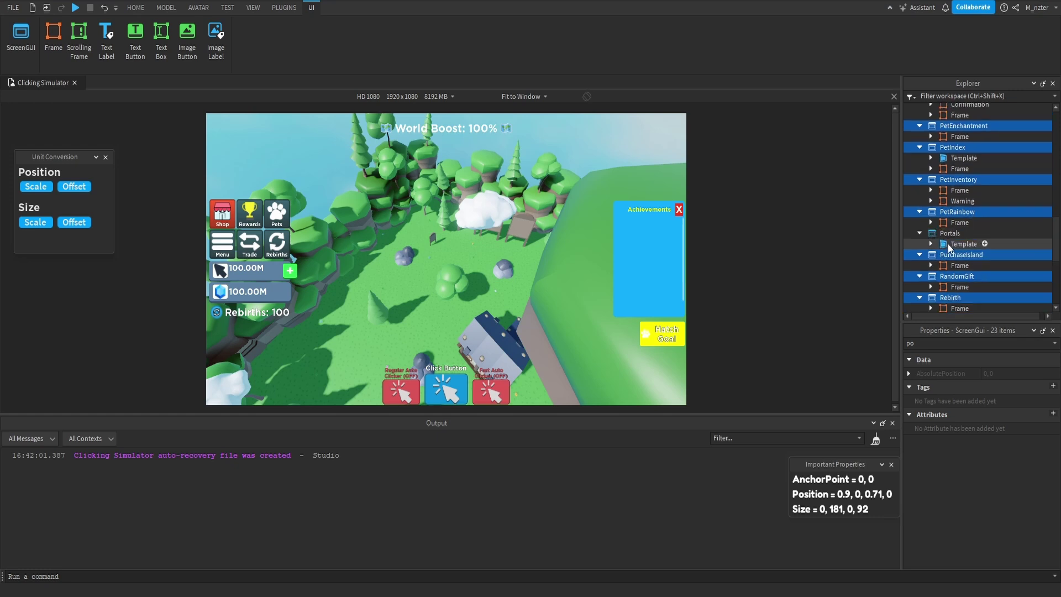
{"action": "left_click", "coordinate": [919, 233]}
{"action": "scroll", "coordinate": [921, 233], "scroll_direction": "up", "scroll_amount": 4}
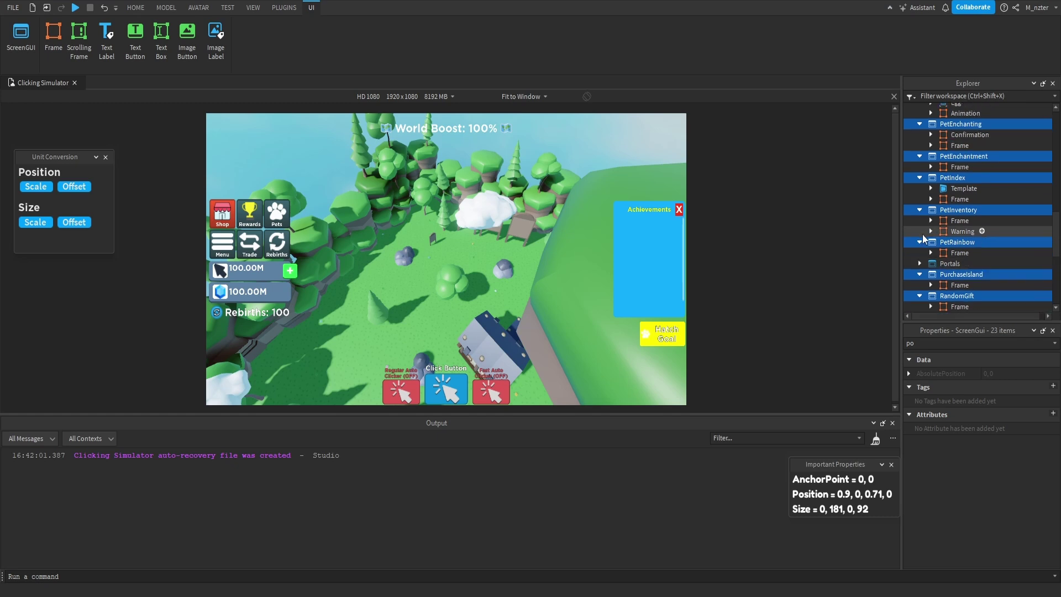
{"action": "left_click", "coordinate": [919, 201]}
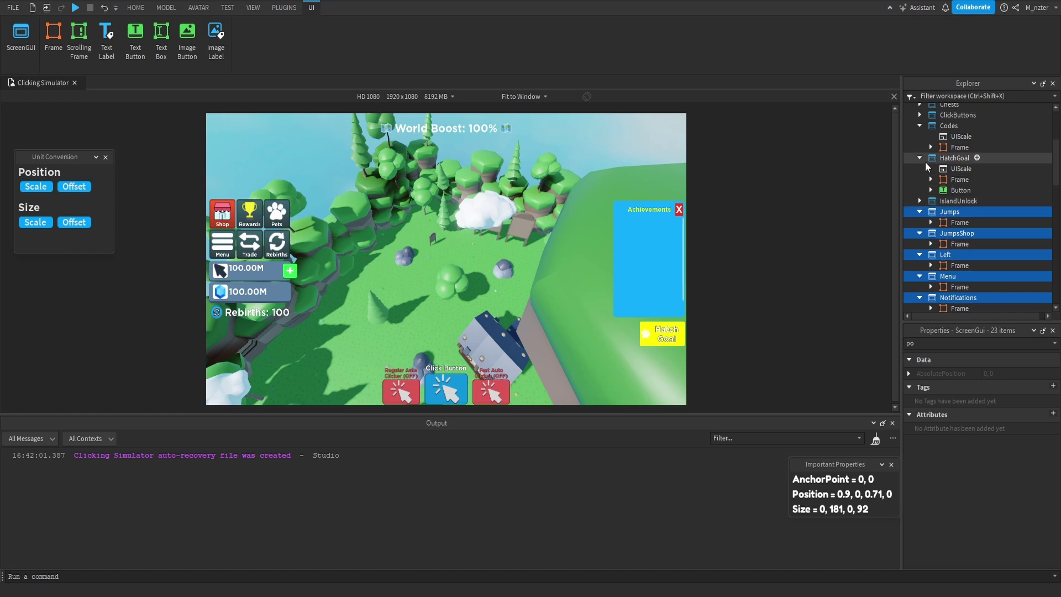
{"action": "left_click", "coordinate": [919, 157]}
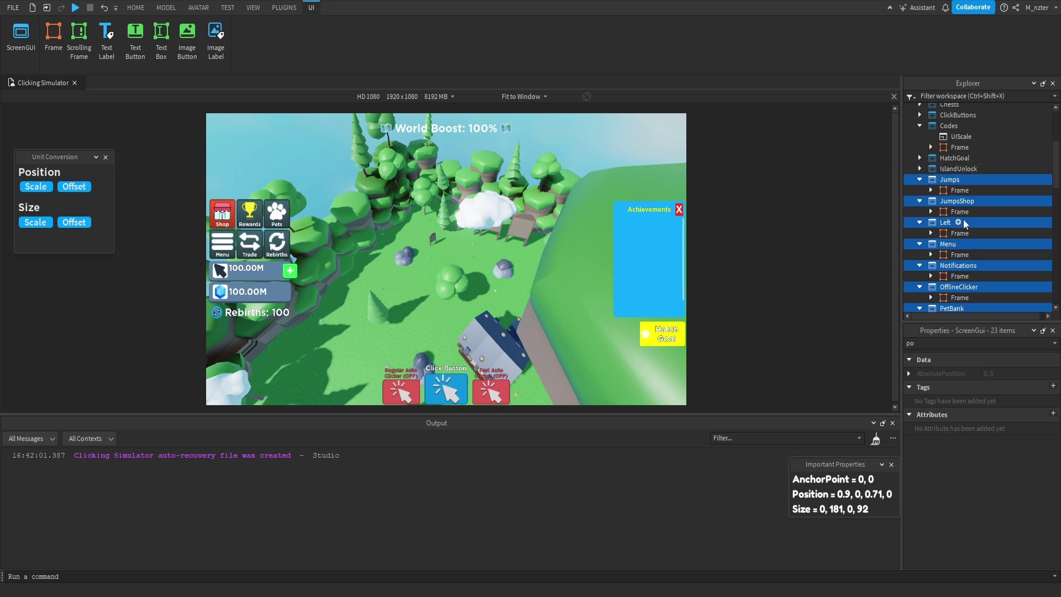
{"action": "key", "text": "ctrl+shift+v"}
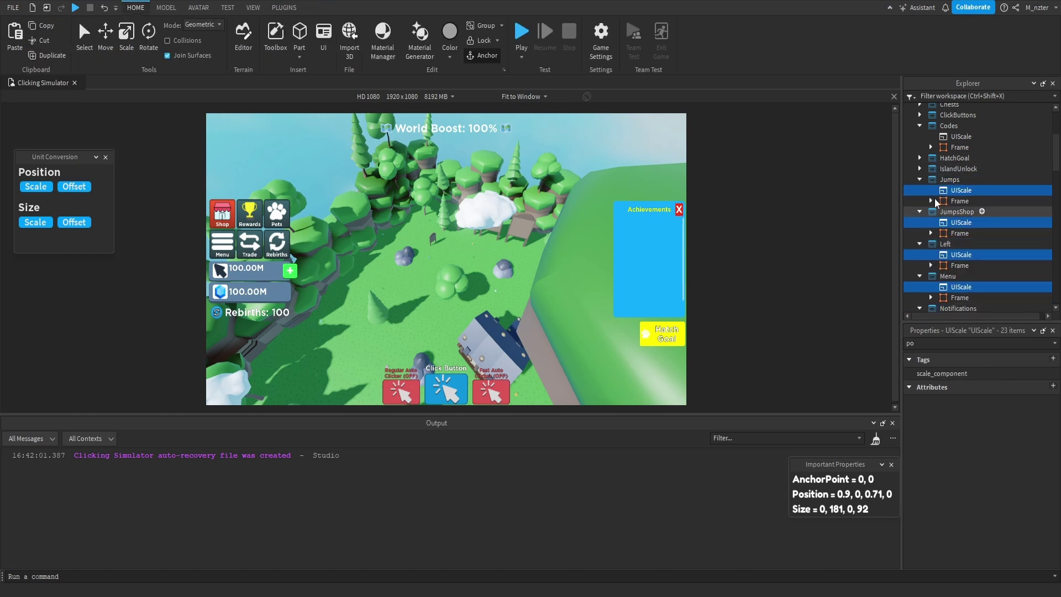
Collapse the expanded ScreenGuis from Jumps through World in the StarterGui tree.
{"action": "left_click", "coordinate": [919, 179]}
{"action": "left_click", "coordinate": [919, 190]}
{"action": "left_click", "coordinate": [920, 201]}
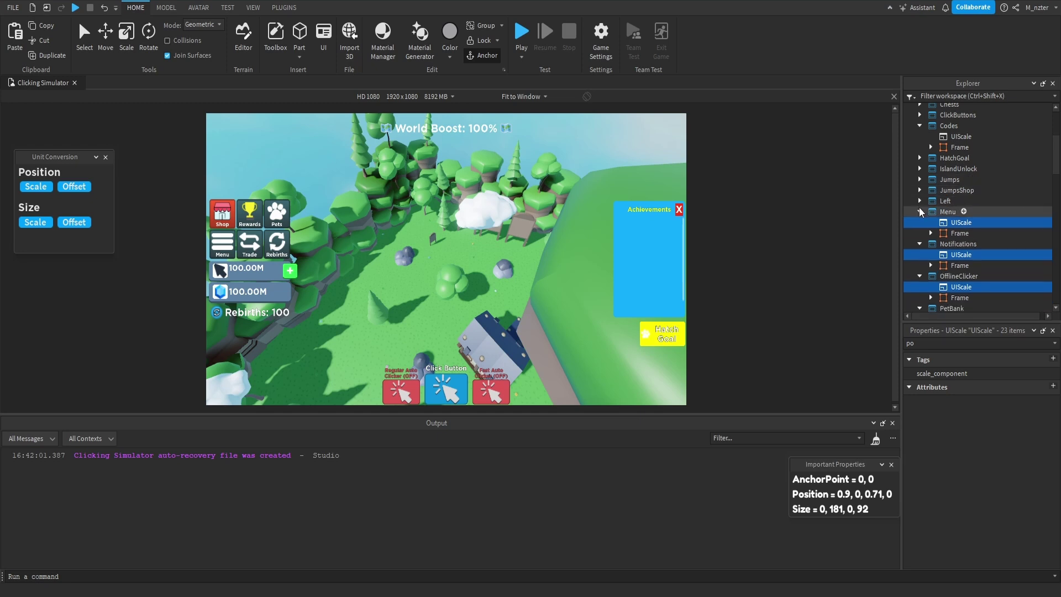
{"action": "left_click", "coordinate": [919, 211]}
{"action": "left_click", "coordinate": [919, 222]}
{"action": "left_click", "coordinate": [919, 233]}
{"action": "left_click", "coordinate": [920, 243]}
{"action": "left_click", "coordinate": [919, 254]}
{"action": "left_click", "coordinate": [920, 265]}
{"action": "scroll", "coordinate": [922, 270], "scroll_direction": "down", "scroll_amount": 1}
{"action": "left_click", "coordinate": [919, 267]}
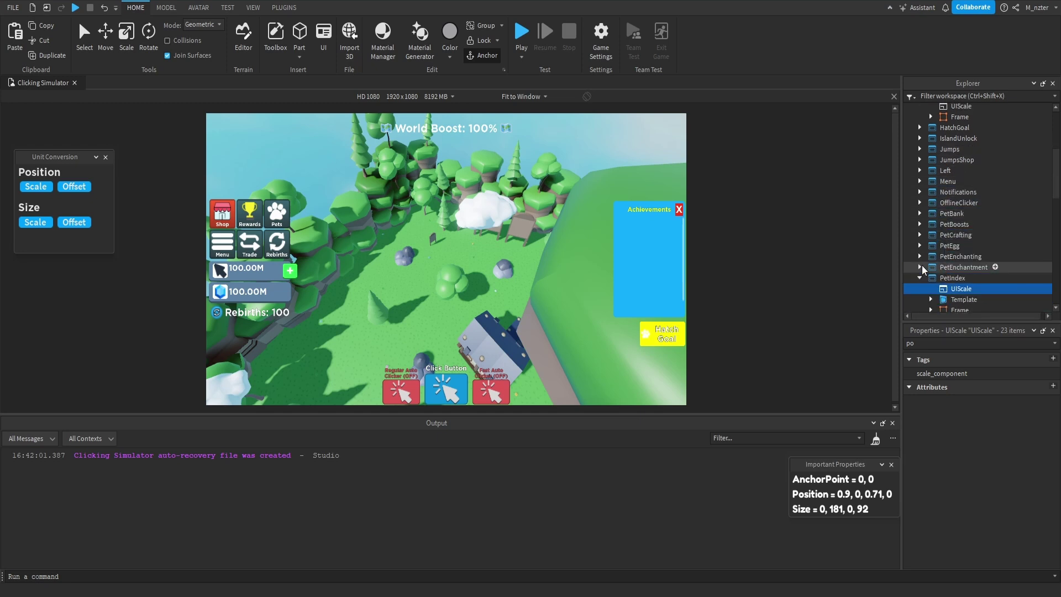
{"action": "left_click", "coordinate": [919, 277]}
{"action": "scroll", "coordinate": [921, 276], "scroll_direction": "down", "scroll_amount": 1}
{"action": "left_click", "coordinate": [919, 258]}
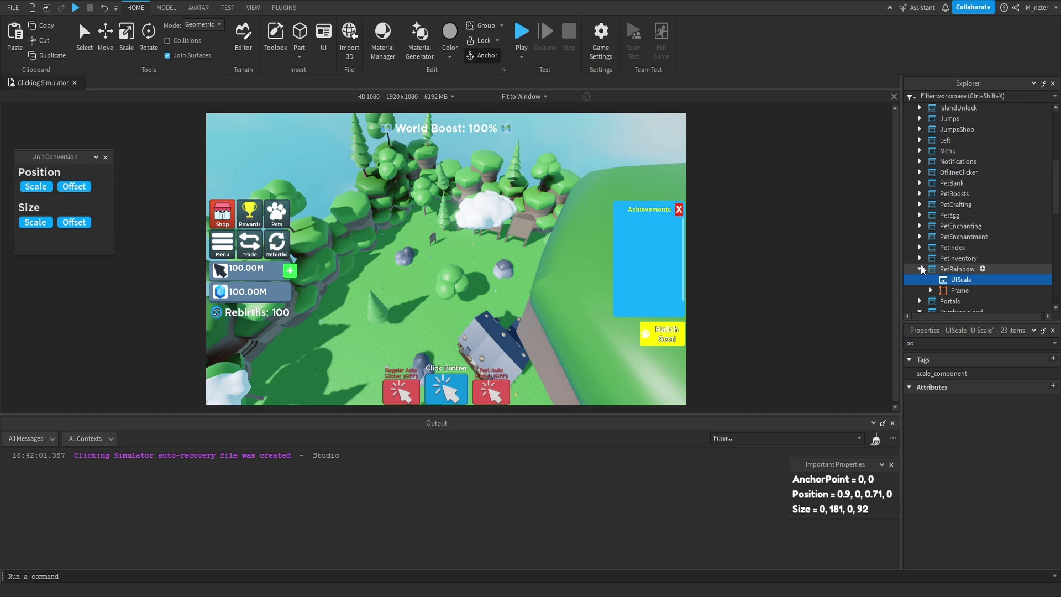
{"action": "scroll", "coordinate": [921, 268], "scroll_direction": "down", "scroll_amount": 1}
{"action": "left_click", "coordinate": [919, 238]}
{"action": "left_click", "coordinate": [919, 250]}
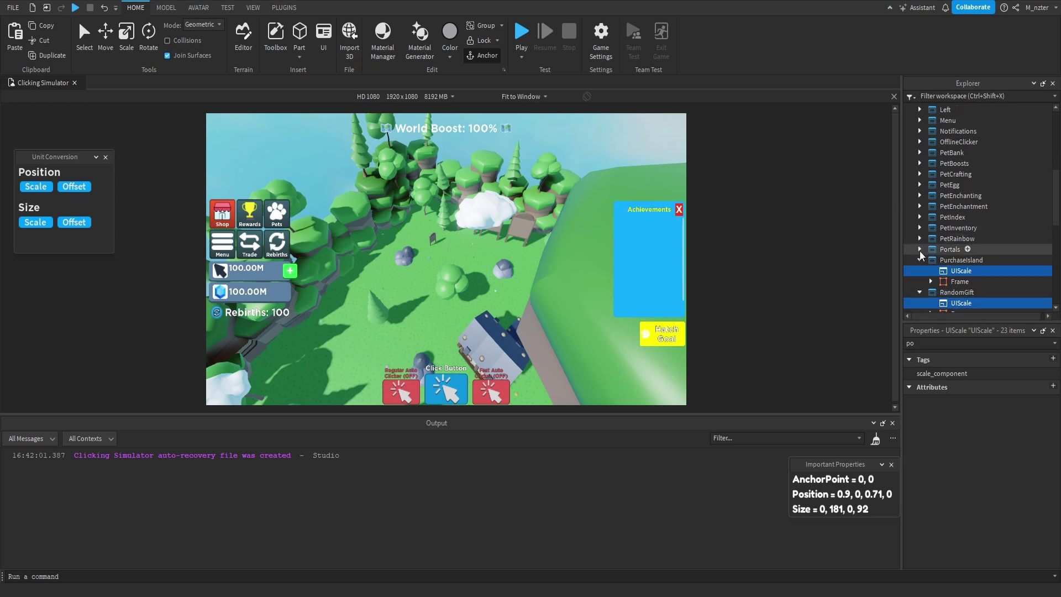
{"action": "left_click", "coordinate": [920, 259]}
{"action": "left_click", "coordinate": [919, 270]}
{"action": "scroll", "coordinate": [921, 267], "scroll_direction": "down", "scroll_amount": 1}
{"action": "left_click", "coordinate": [919, 251]}
{"action": "left_click", "coordinate": [919, 261]}
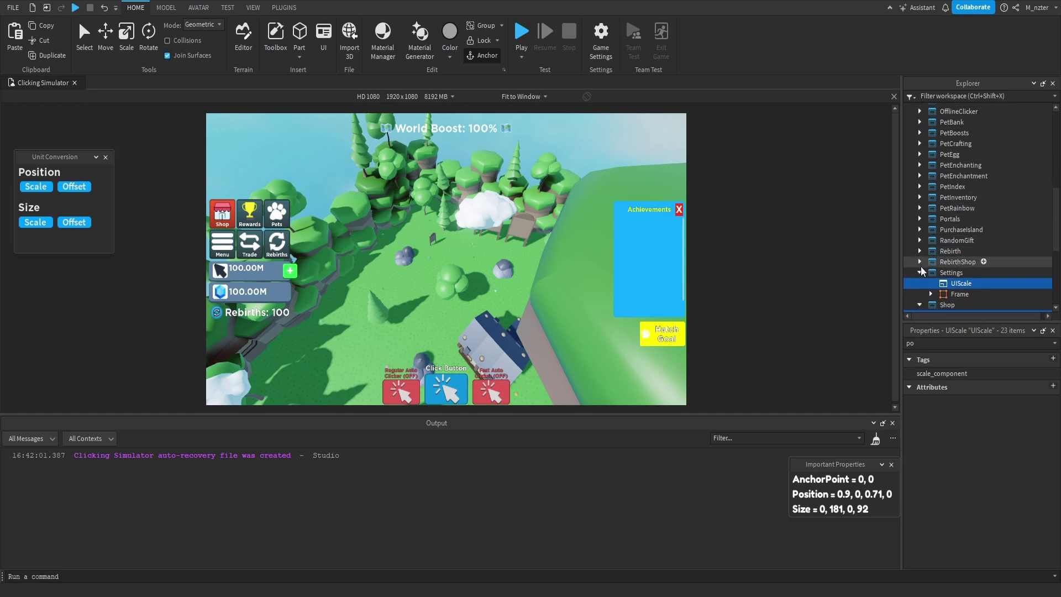
{"action": "left_click", "coordinate": [919, 272]}
{"action": "scroll", "coordinate": [921, 271], "scroll_direction": "down", "scroll_amount": 1}
{"action": "left_click", "coordinate": [920, 252]}
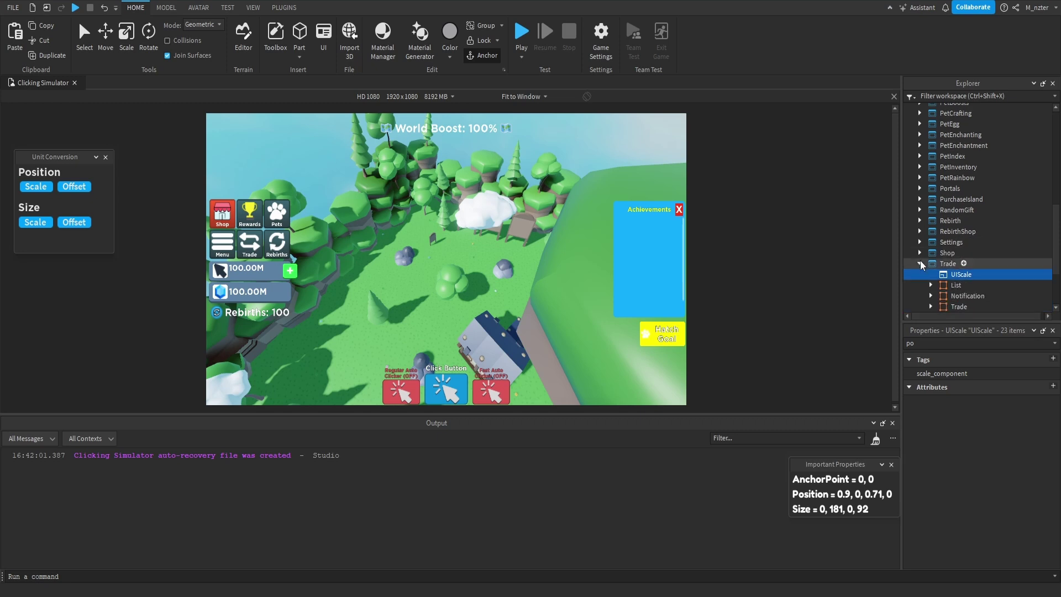
{"action": "left_click", "coordinate": [920, 264]}
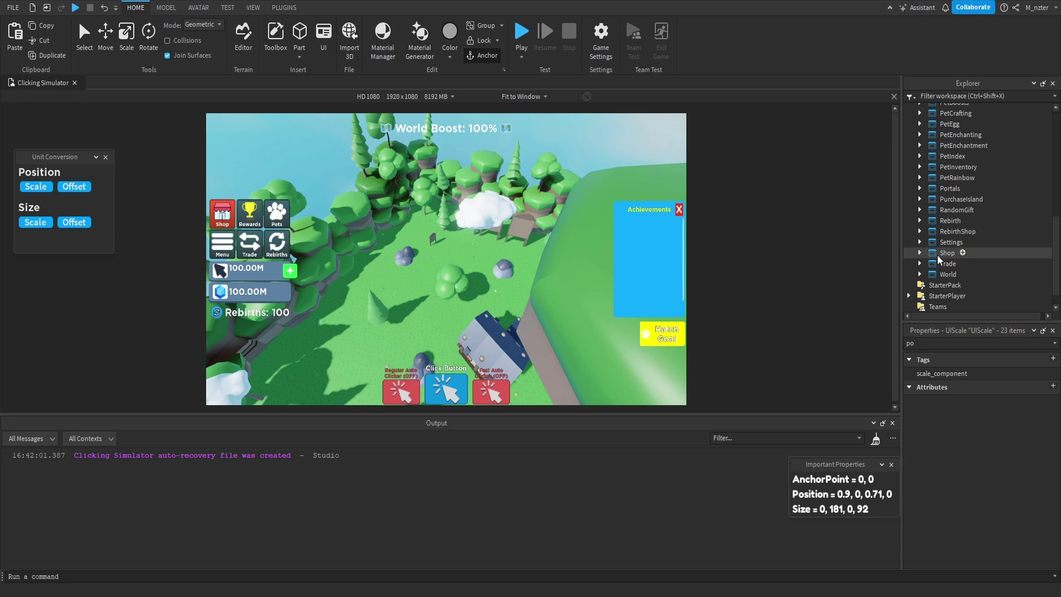
{"action": "scroll", "coordinate": [937, 258], "scroll_direction": "up", "scroll_amount": 6}
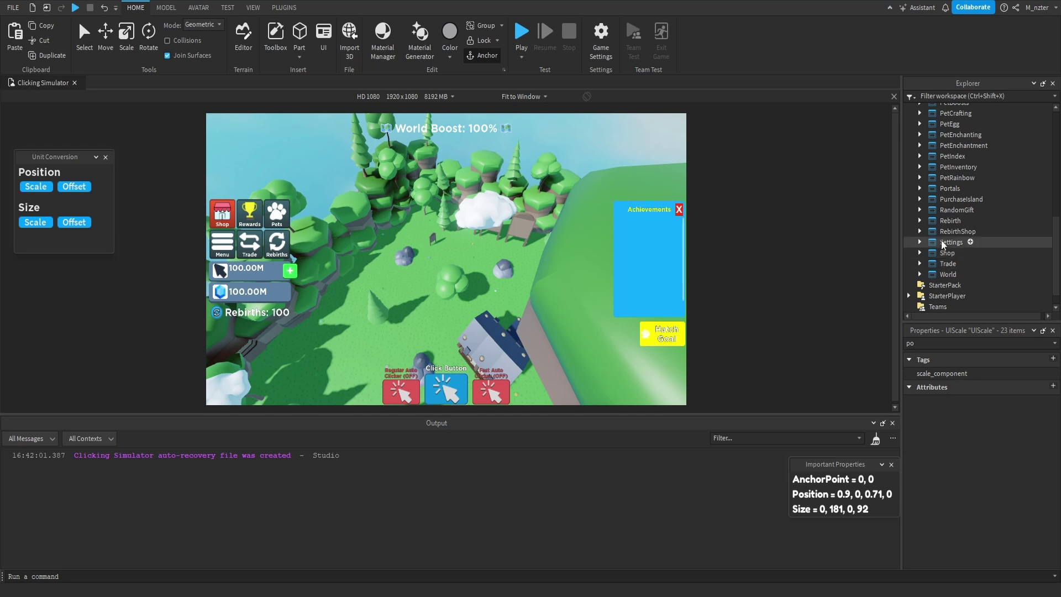
Set the AnchorPoint of the Button inside the HatchGoal ScreenGui to 1, 0.
{"action": "left_click", "coordinate": [919, 167]}
{"action": "left_click", "coordinate": [946, 199]}
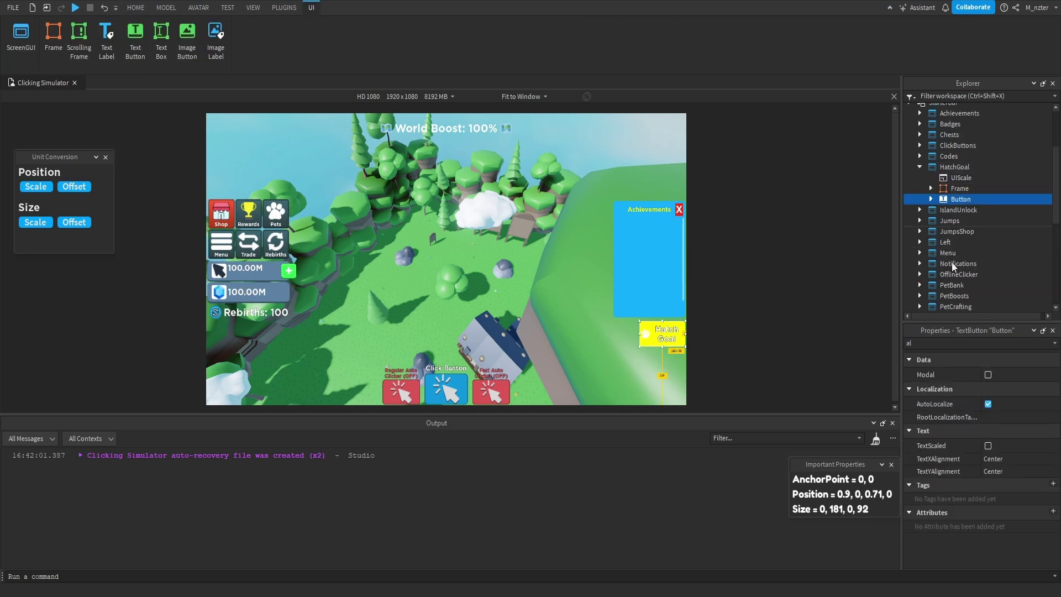
{"action": "left_click", "coordinate": [950, 341]}
{"action": "type", "text": "al"}
{"action": "key", "text": "BackSpace"}
{"action": "key", "text": "BackSpace"}
{"action": "type", "text": "po"}
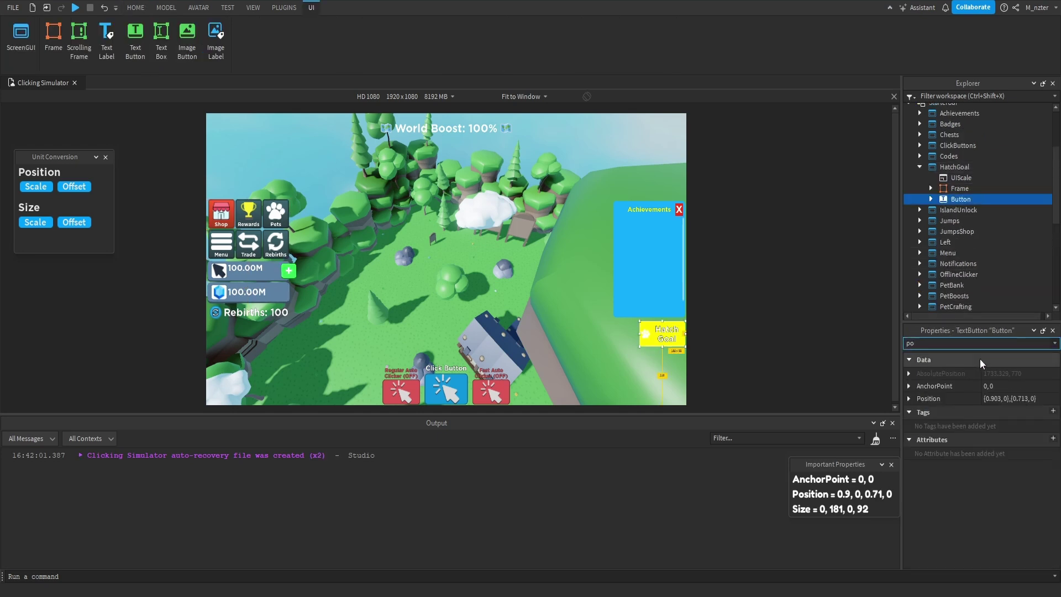
{"action": "left_click", "coordinate": [986, 386]}
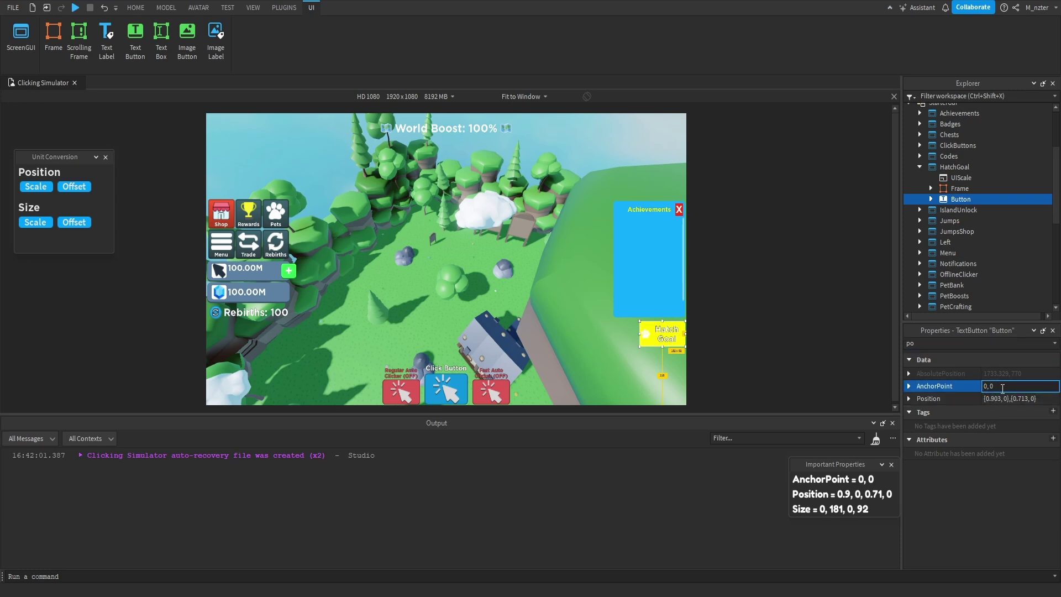
{"action": "type", "text": "1"}
{"action": "key", "text": "Return"}
Set the HatchGoal Button's horizontal position to a scale of 1 with an offset of -5.
{"action": "left_click", "coordinate": [998, 398]}
{"action": "double_click", "coordinate": [993, 398]}
{"action": "type", "text": "1"}
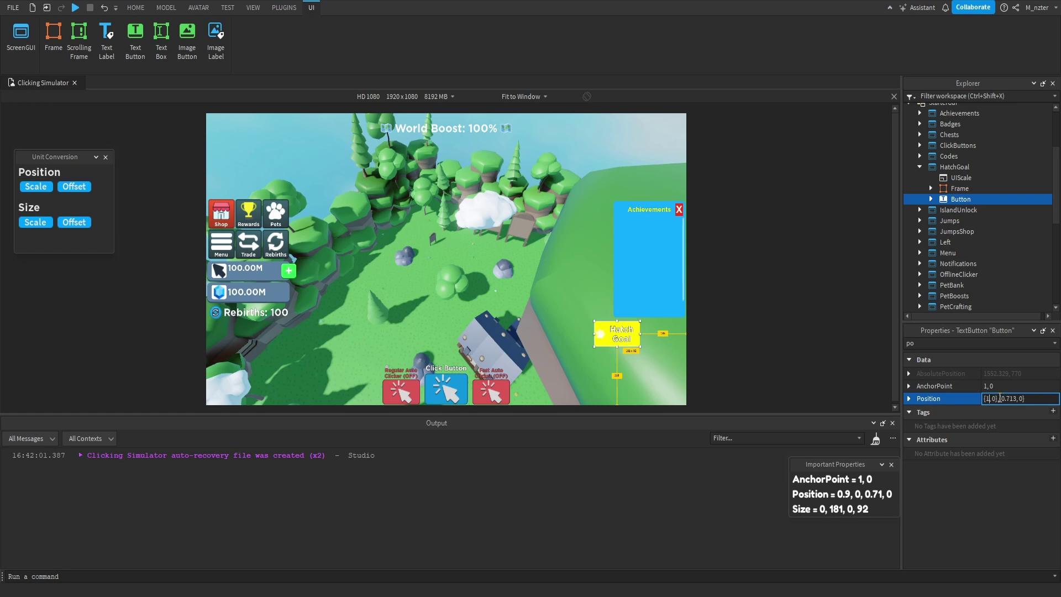
{"action": "key", "text": "Return"}
{"action": "left_click", "coordinate": [997, 398]}
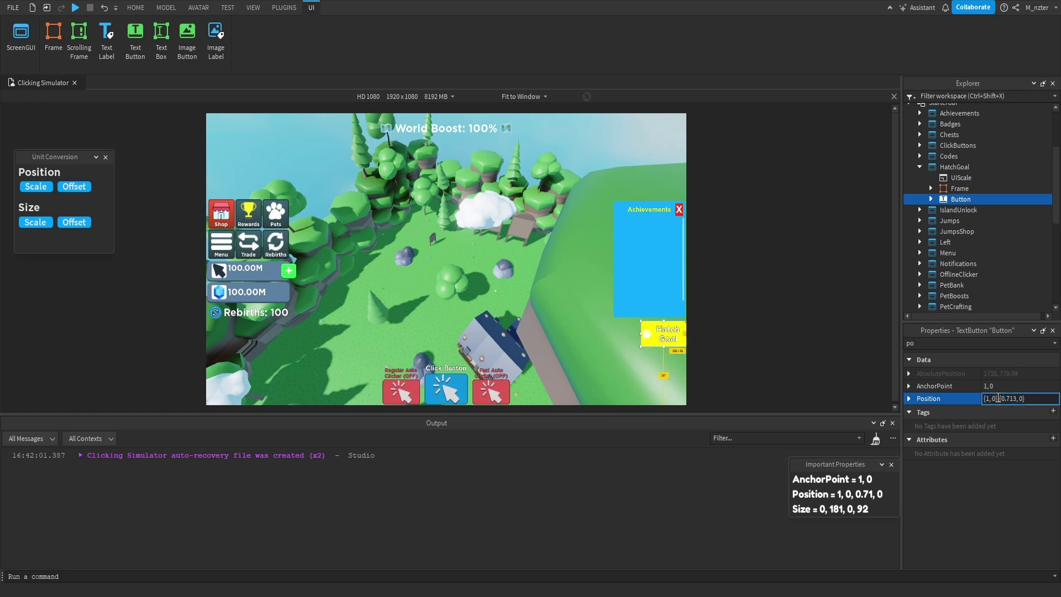
{"action": "double_click", "coordinate": [994, 398]}
{"action": "type", "text": "-5"}
{"action": "key", "text": "Return"}
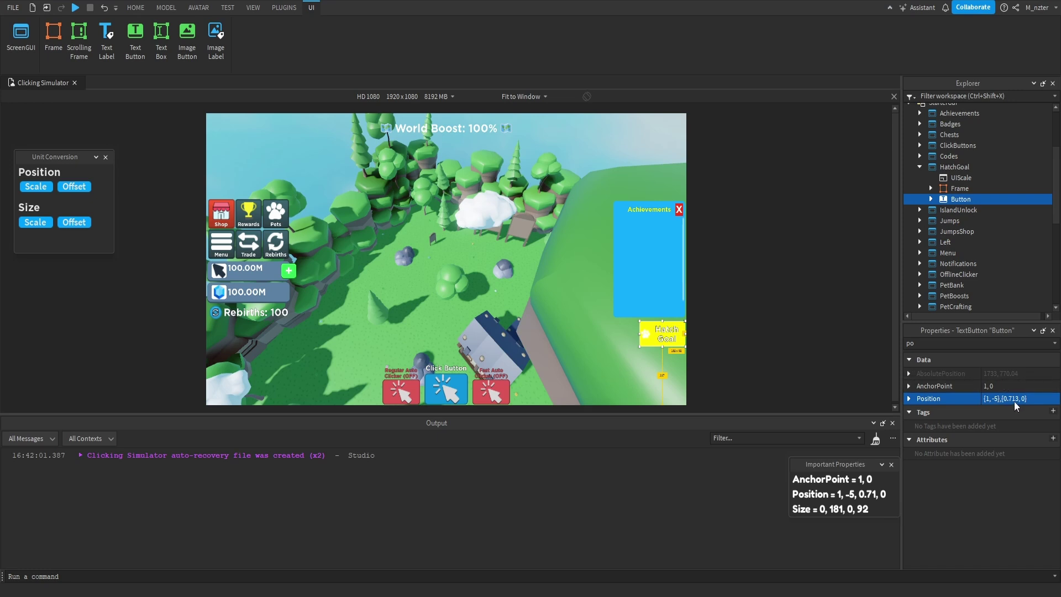
Set the HatchGoal Button's AnchorPoint to 1, 0.5 and its vertical position scale to 0.5.
{"action": "left_click", "coordinate": [998, 385]}
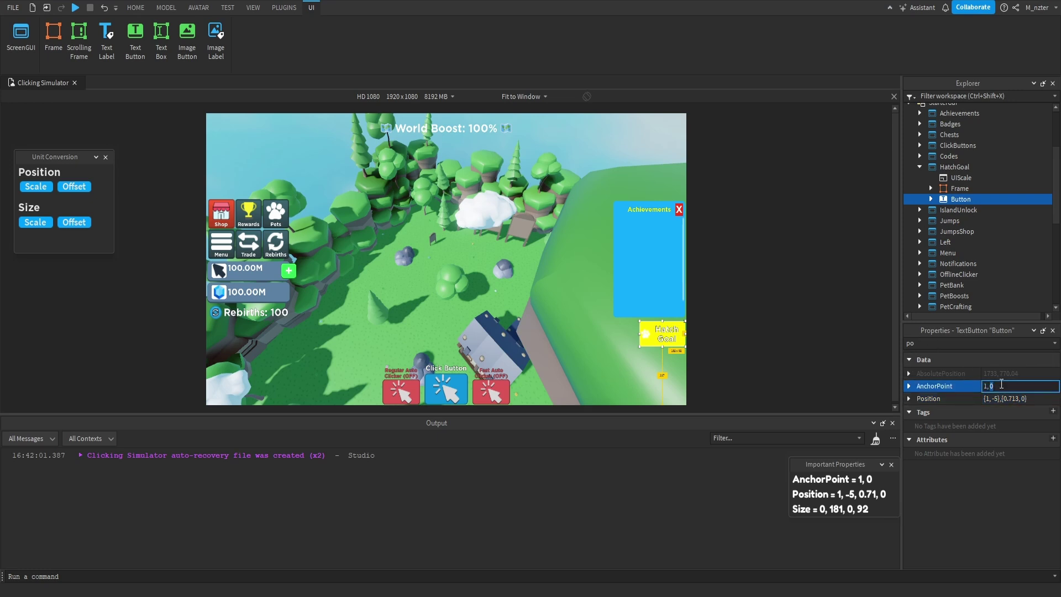
{"action": "key", "text": "BackSpace"}
{"action": "type", "text": ".5"}
{"action": "left_click", "coordinate": [1012, 398]}
{"action": "double_click", "coordinate": [1014, 398]}
{"action": "type", "text": "5"}
{"action": "key", "text": "Return"}
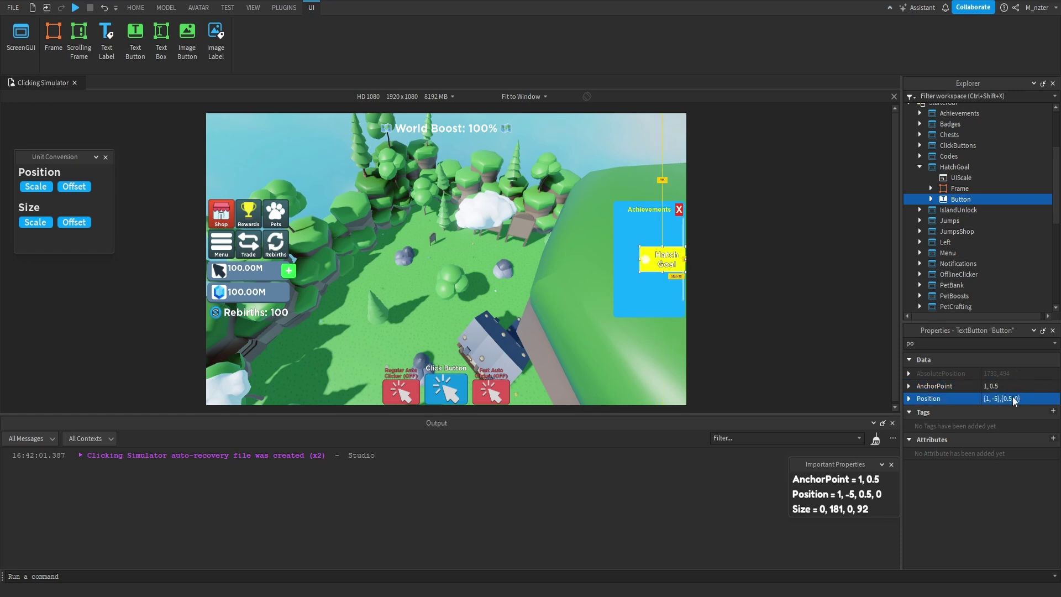
Adjust the HatchGoal Button's vertical position offset, trying 200 and 300 and settling on 275, and deselect it.
{"action": "left_click", "coordinate": [1014, 398]}
{"action": "double_click", "coordinate": [1016, 398]}
{"action": "type", "text": "100"}
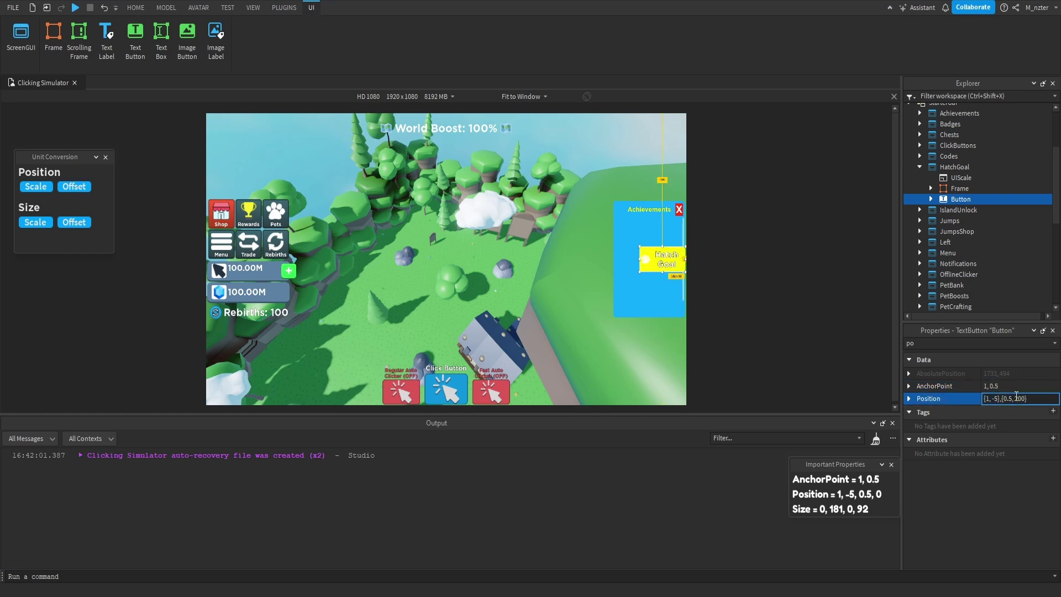
{"action": "key", "text": "Return"}
{"action": "double_click", "coordinate": [1016, 398]}
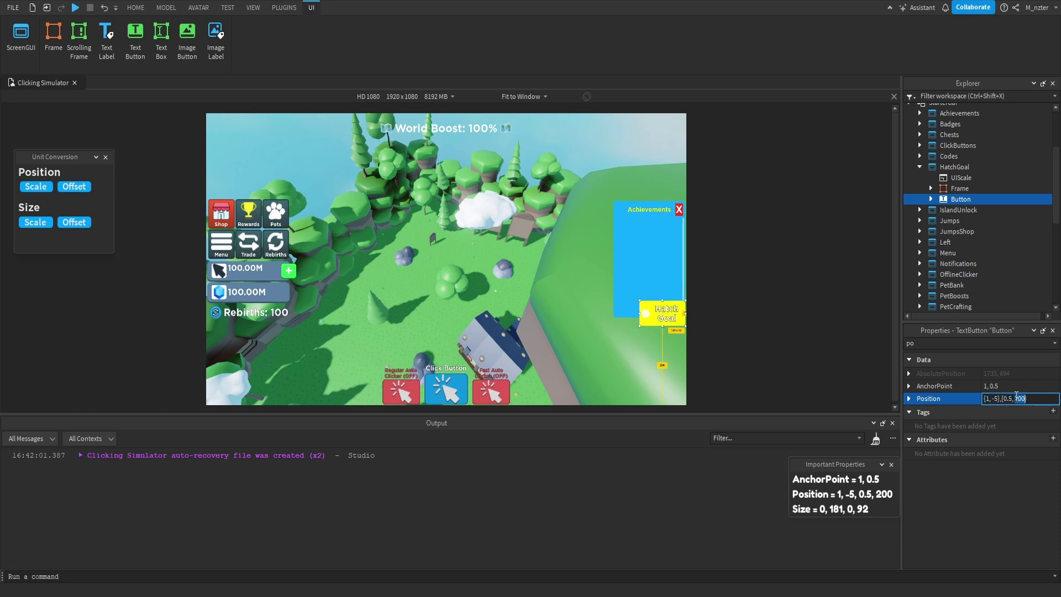
{"action": "type", "text": "300"}
{"action": "key", "text": "Return"}
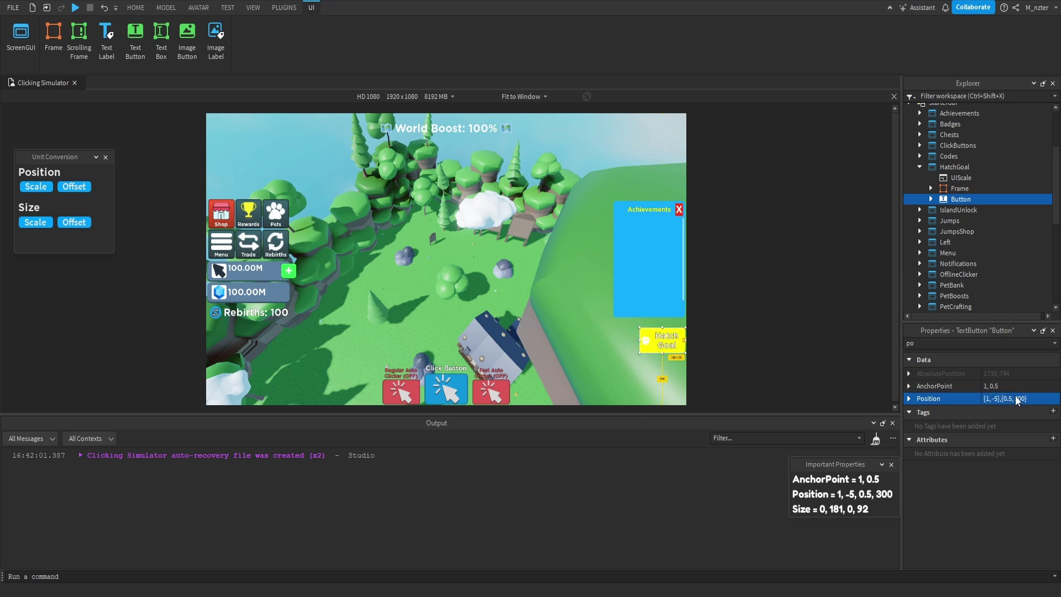
{"action": "type", "text": "275"}
{"action": "key", "text": "Return"}
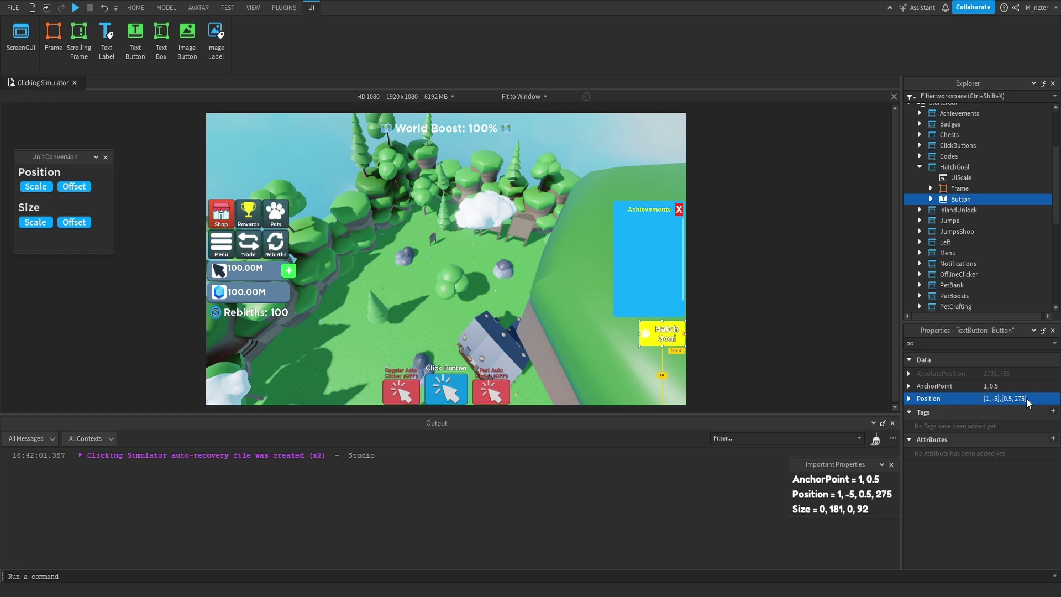
{"action": "key", "text": "Escape"}
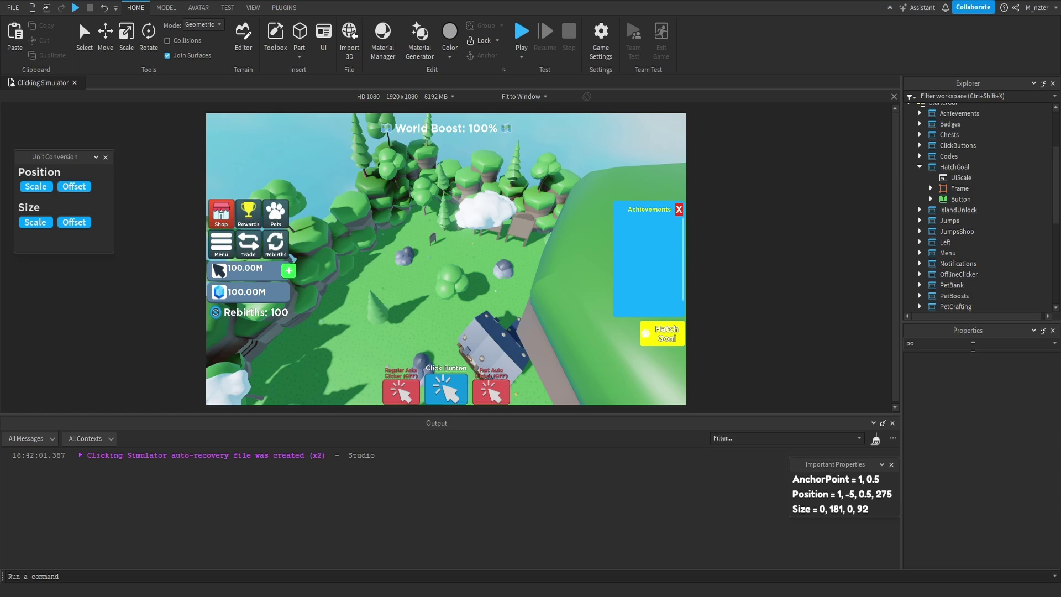
Switch the emulated device to iPhone 4S and playtest the game to examine how the GUIs scale.
{"action": "left_click", "coordinate": [452, 96]}
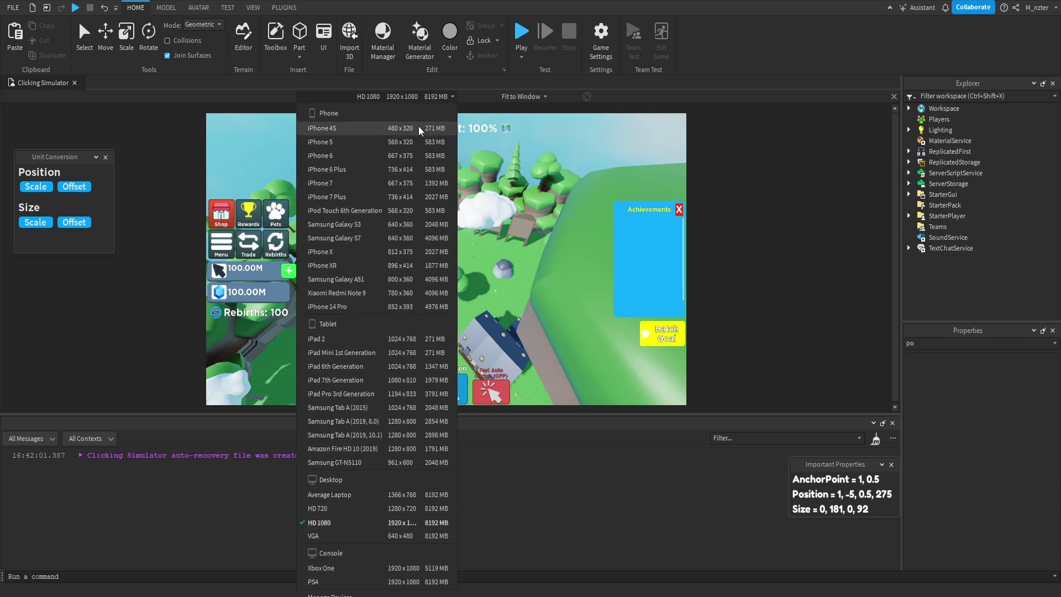
{"action": "left_click", "coordinate": [418, 130]}
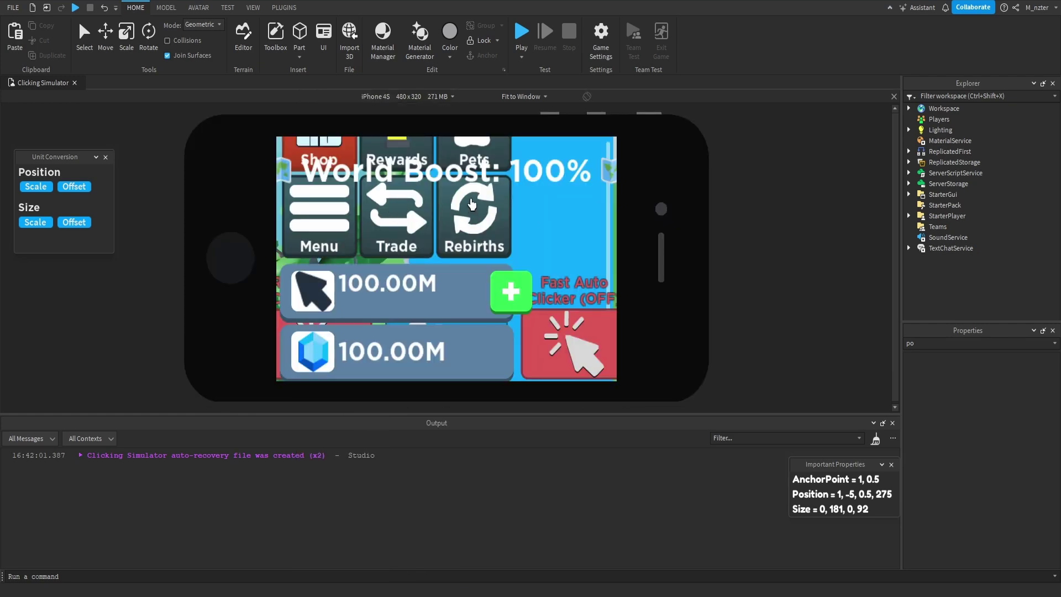
{"action": "left_click", "coordinate": [425, 99]}
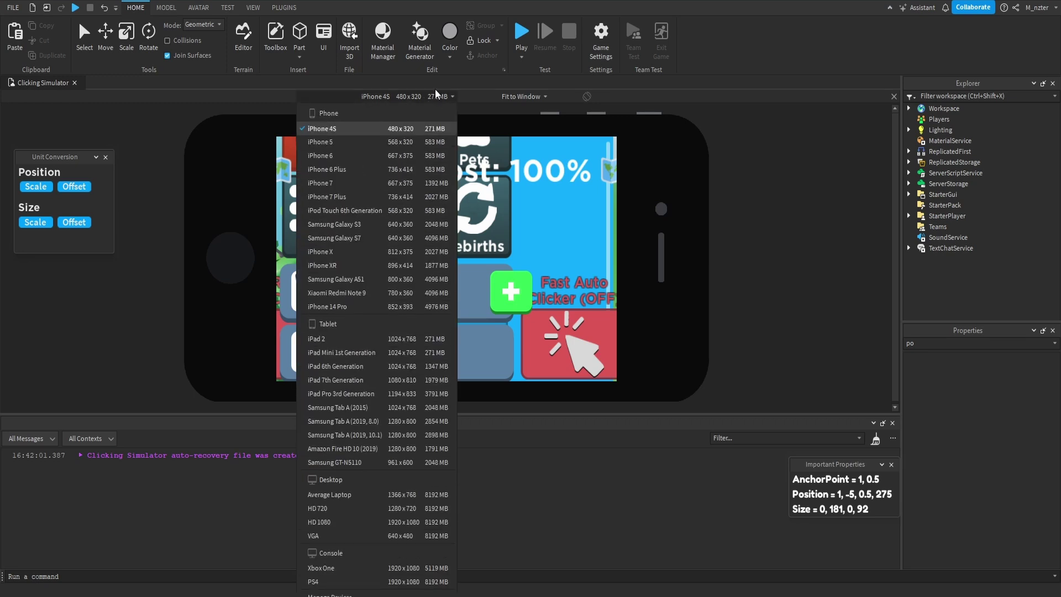
{"action": "key", "text": "F5"}
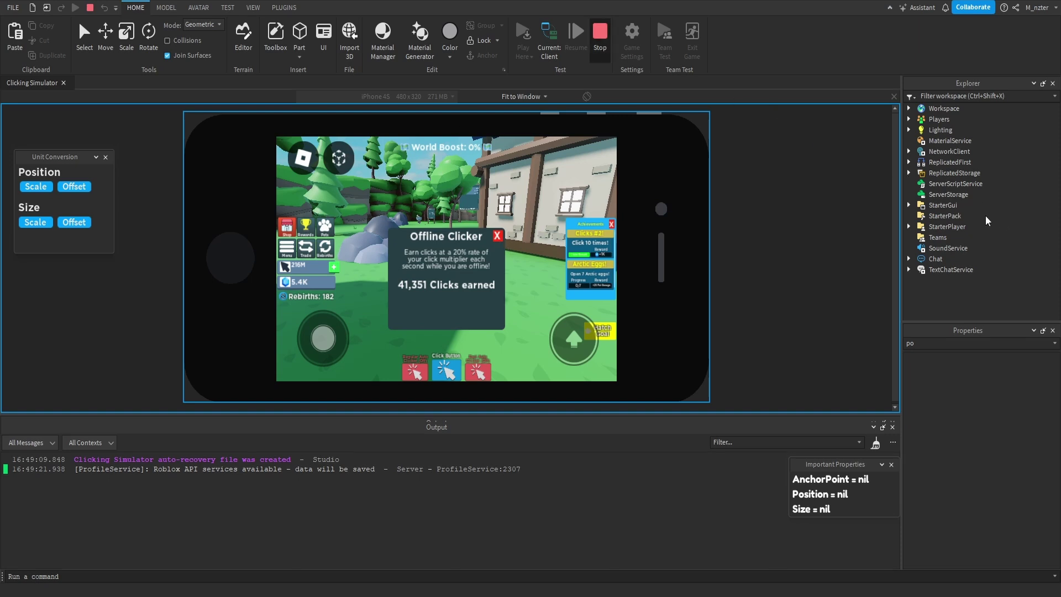
{"action": "key", "text": "shift+F5"}
Enable IgnoreGuiInset on the HatchGoal ScreenGui and playtest the change on the iPhone 4S.
{"action": "left_click", "coordinate": [954, 228]}
{"action": "left_click", "coordinate": [967, 343]}
{"action": "type", "text": "po"}
{"action": "key", "text": "BackSpace"}
{"action": "key", "text": "BackSpace"}
{"action": "type", "text": "in"}
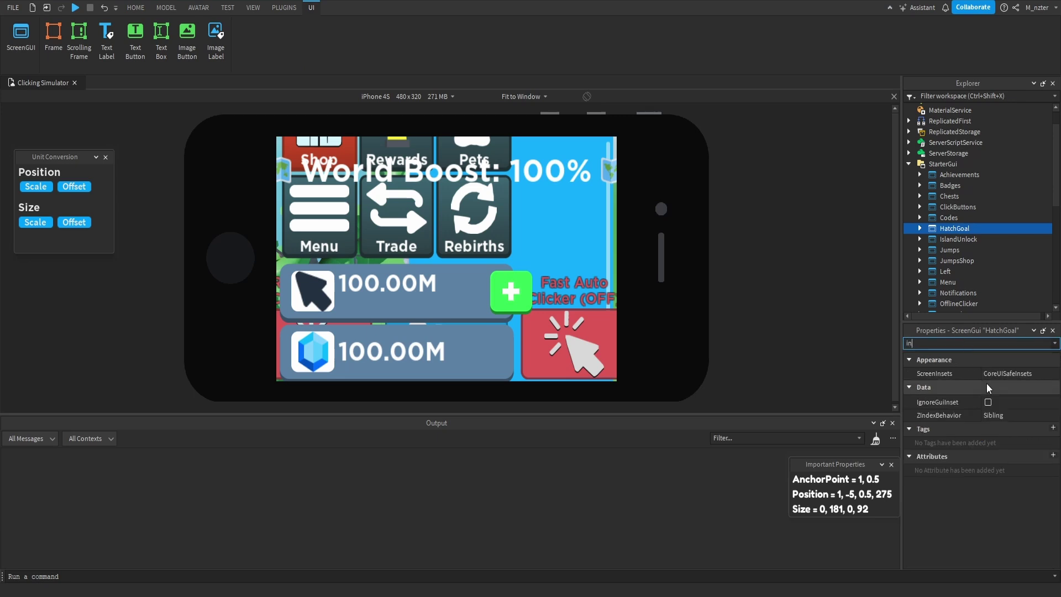
{"action": "left_click", "coordinate": [988, 402]}
{"action": "key", "text": "F5"}
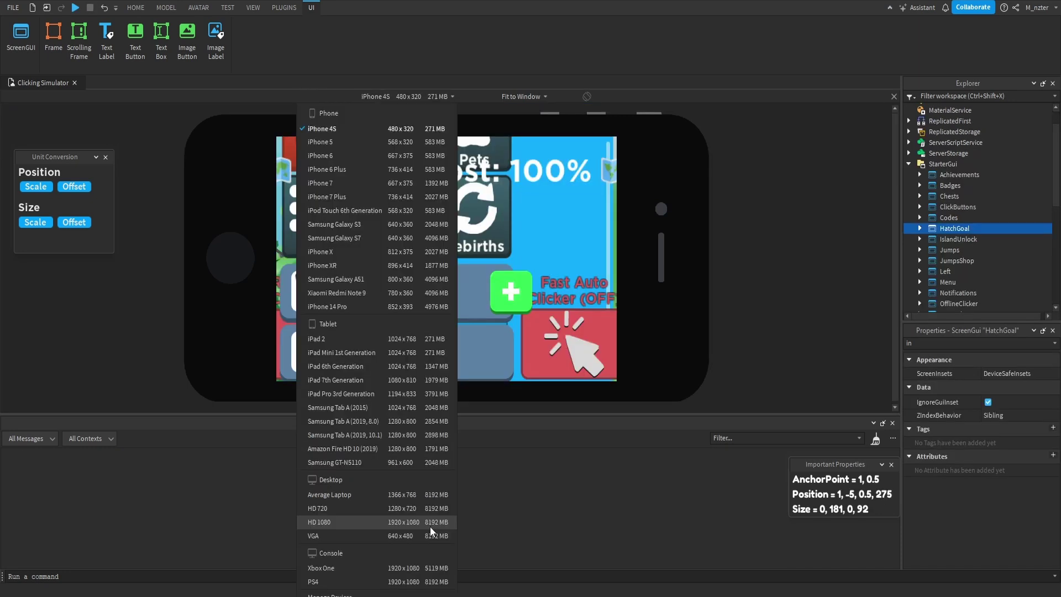
Return the emulated device to HD 1080 and paste the tagged UIScale into the Loading ScreenGui in ReplicatedFirst.
{"action": "left_click", "coordinate": [430, 525]}
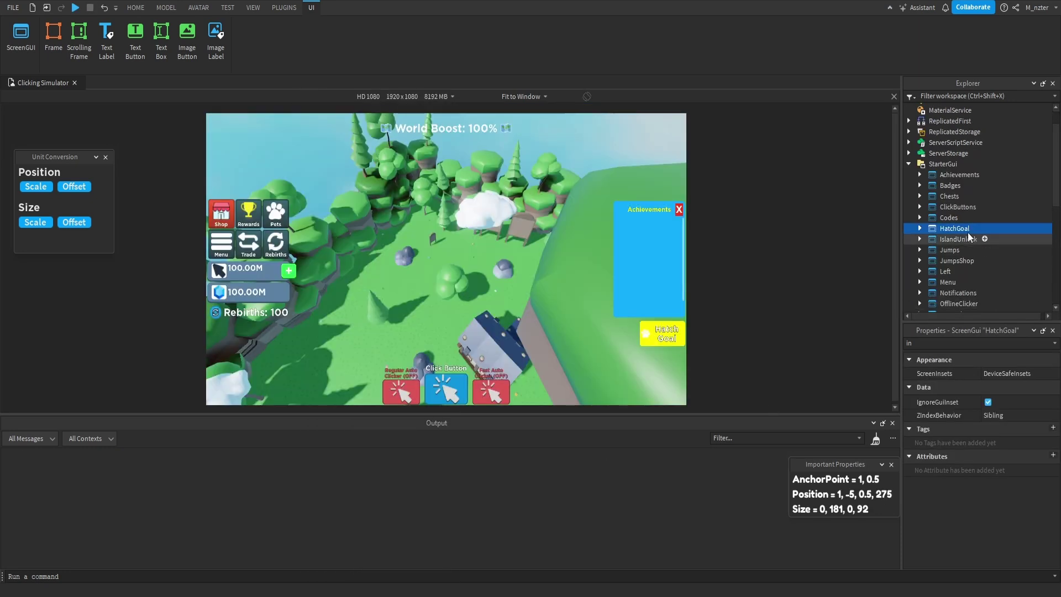
{"action": "scroll", "coordinate": [934, 199], "scroll_direction": "up", "scroll_amount": 1}
{"action": "left_click", "coordinate": [908, 194]}
{"action": "left_click", "coordinate": [908, 129]}
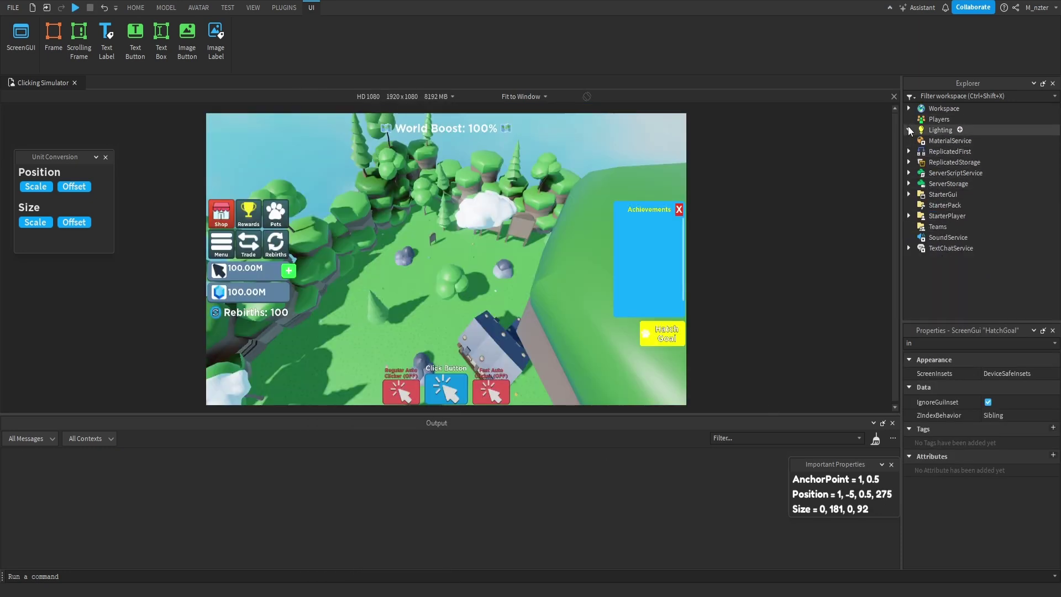
{"action": "left_click", "coordinate": [908, 129]}
{"action": "left_click", "coordinate": [908, 152]}
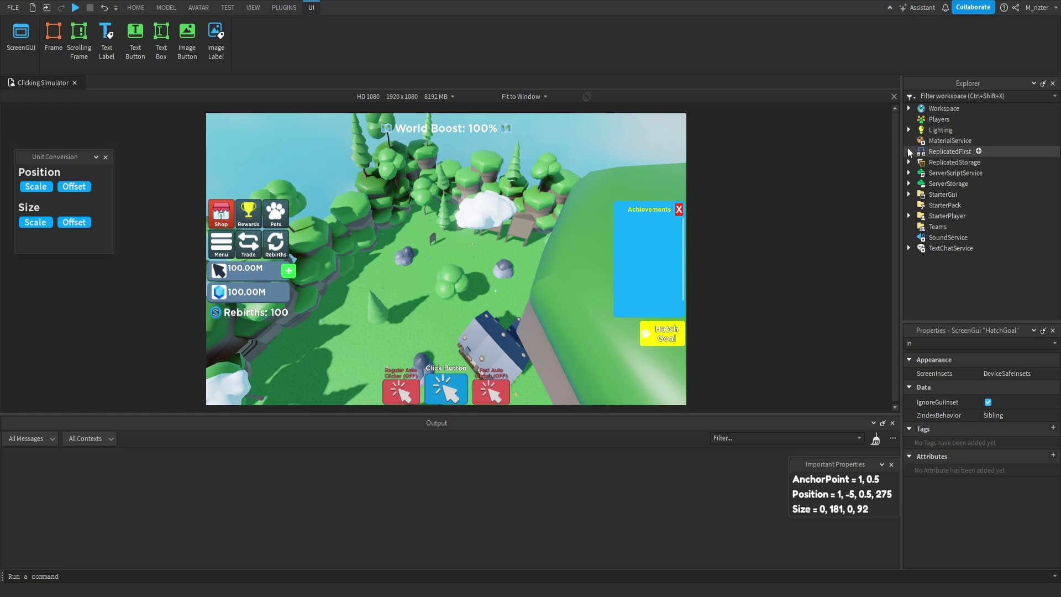
{"action": "left_click", "coordinate": [919, 174]}
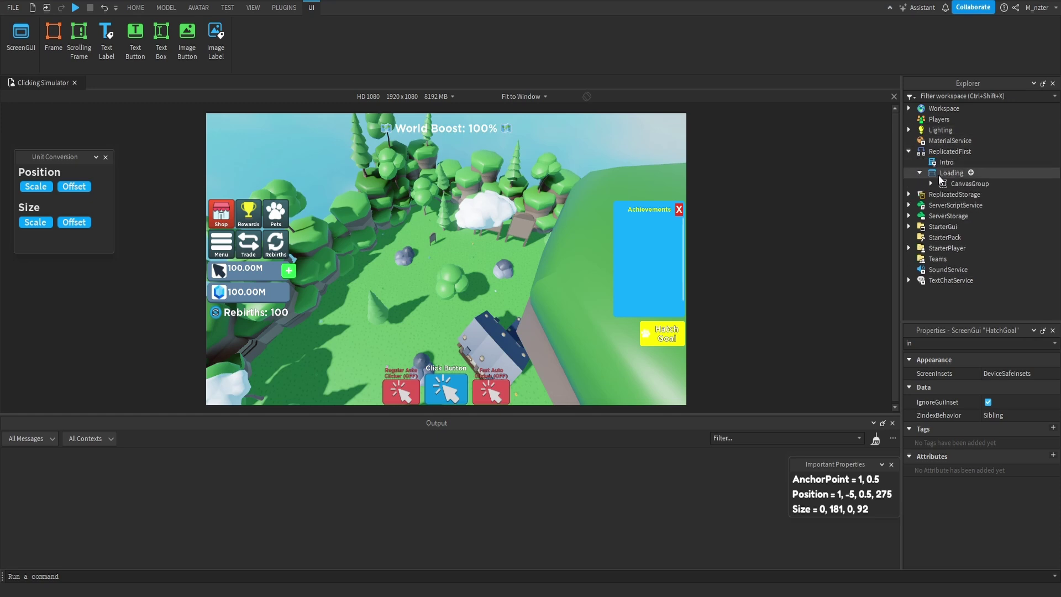
{"action": "left_click", "coordinate": [939, 173]}
{"action": "key", "text": "Down"}
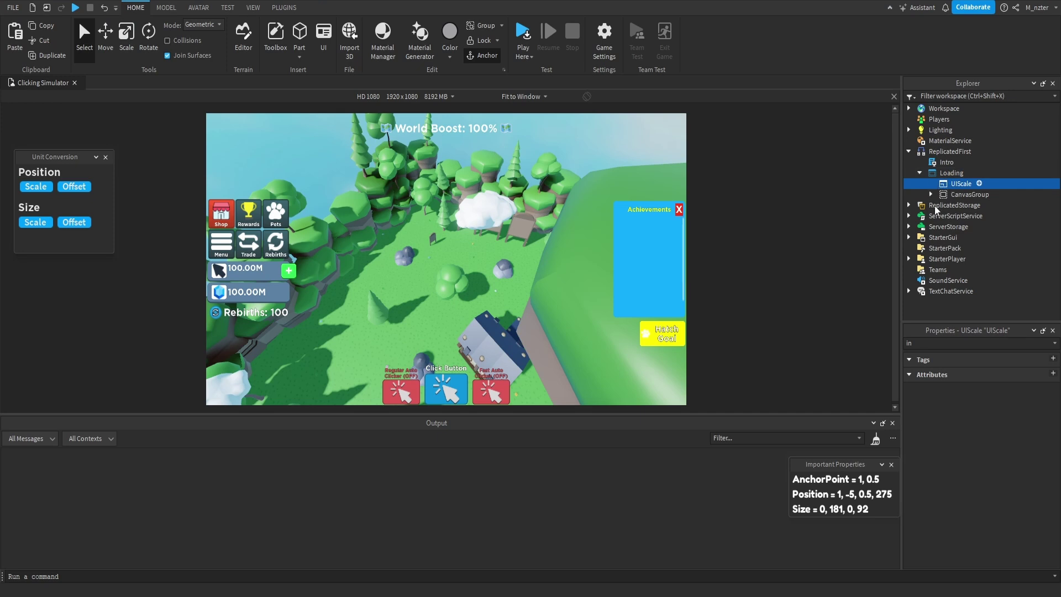
Try offset units for the size of Loading's CanvasGroup and convert it back to scale.
{"action": "left_click", "coordinate": [958, 343]}
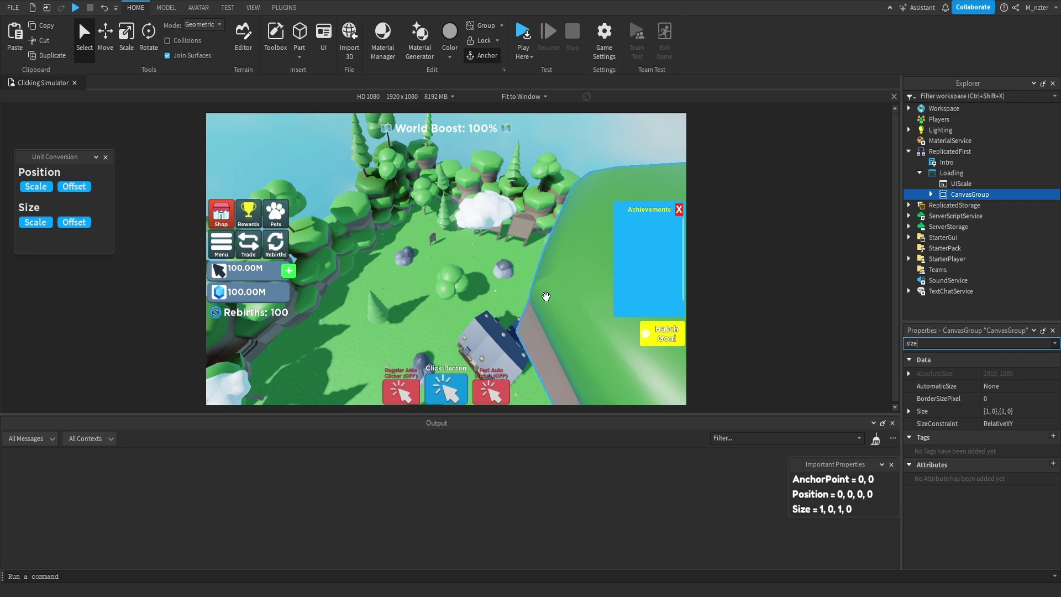
{"action": "left_click", "coordinate": [77, 224]}
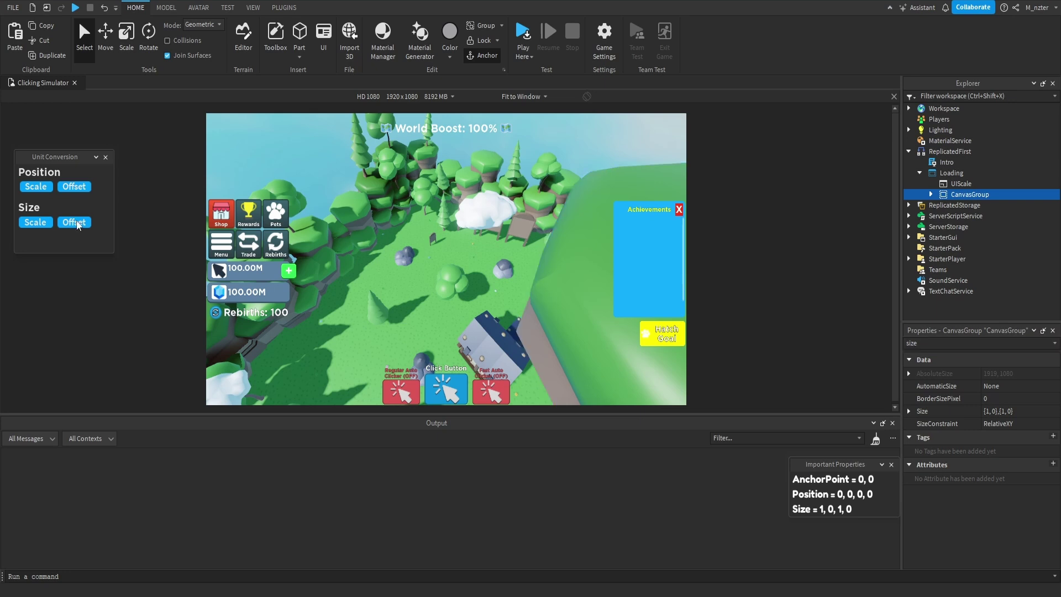
{"action": "left_click", "coordinate": [74, 222]}
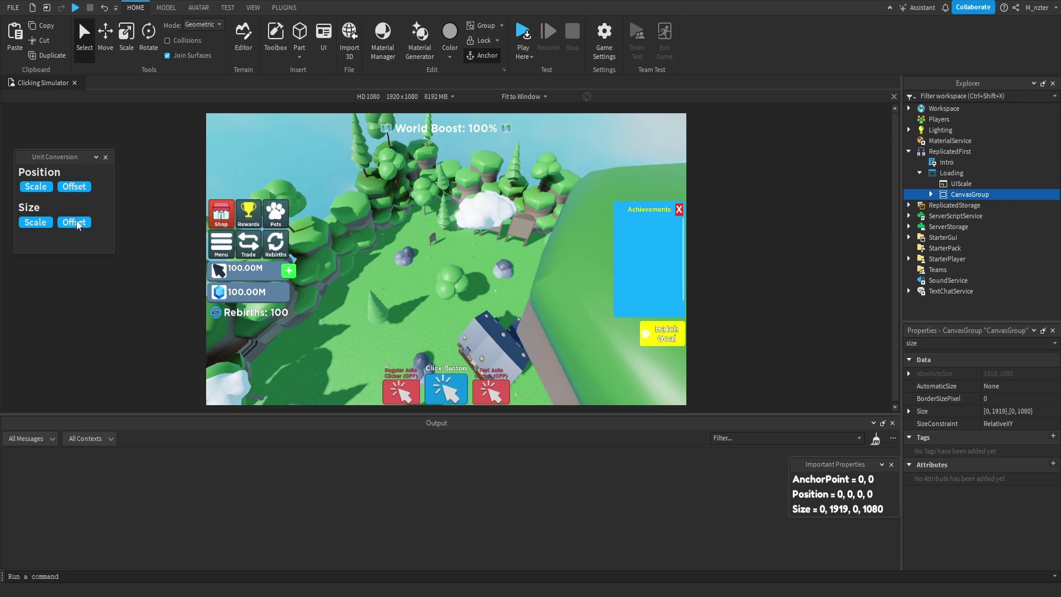
{"action": "left_click", "coordinate": [46, 228]}
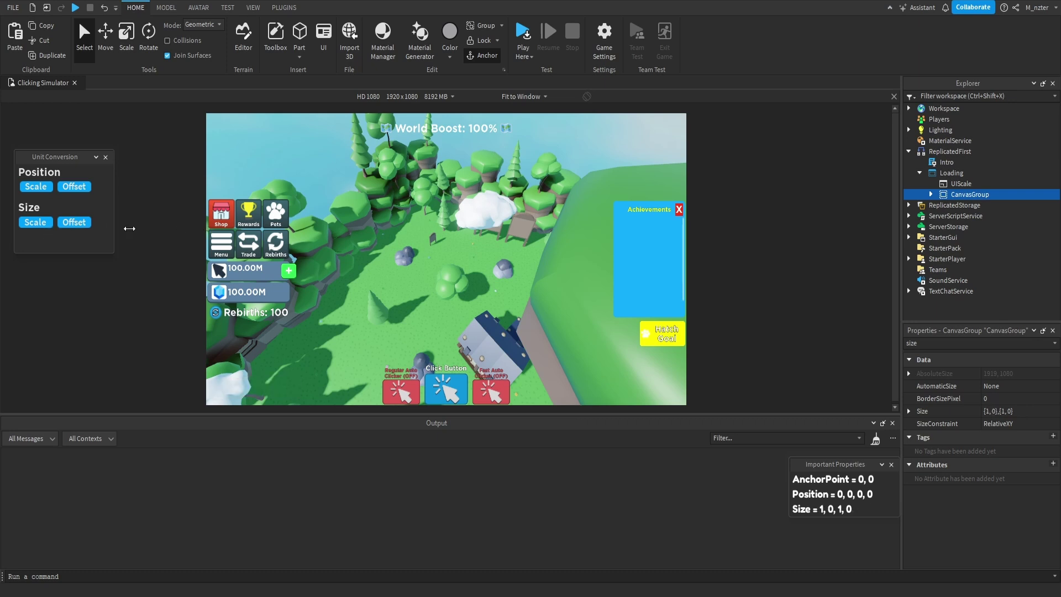
Save the Clicking Simulator place to Roblox.
{"action": "key", "text": "ctrl+s"}
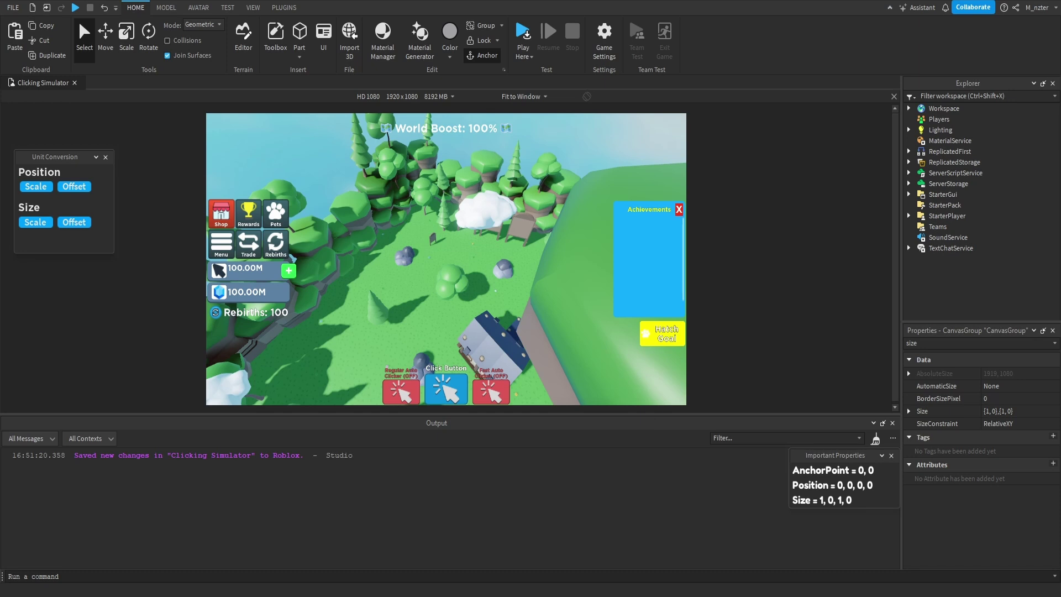
Clear the property filter and search the Explorer for objects with AutomaticCanvasSize=None, looking through the matching containers.
{"action": "left_click", "coordinate": [919, 94]}
{"action": "key", "text": "Escape"}
{"action": "left_click", "coordinate": [955, 99]}
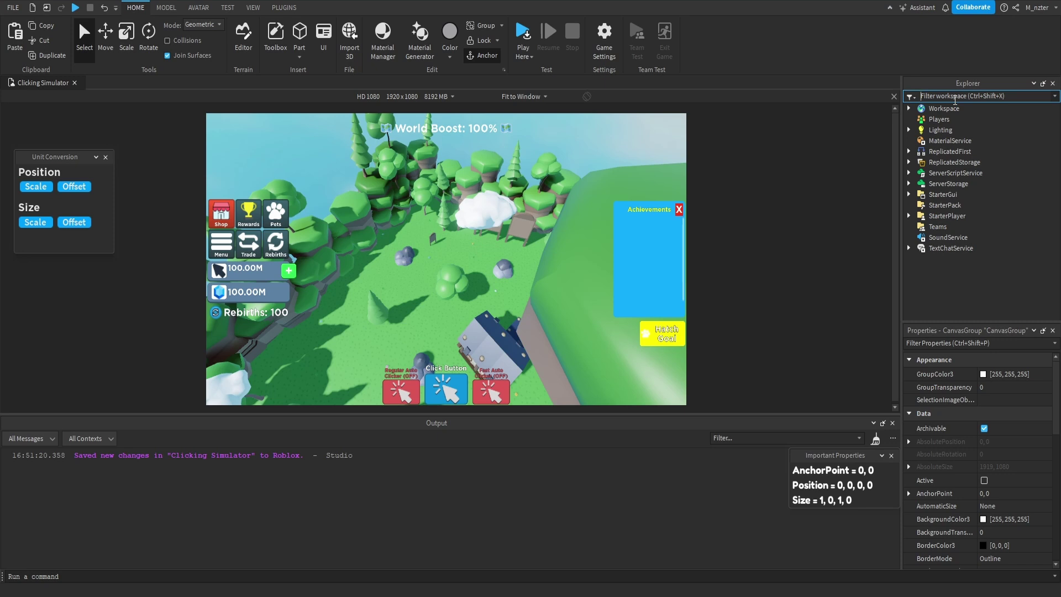
{"action": "type", "text": "Automatic"}
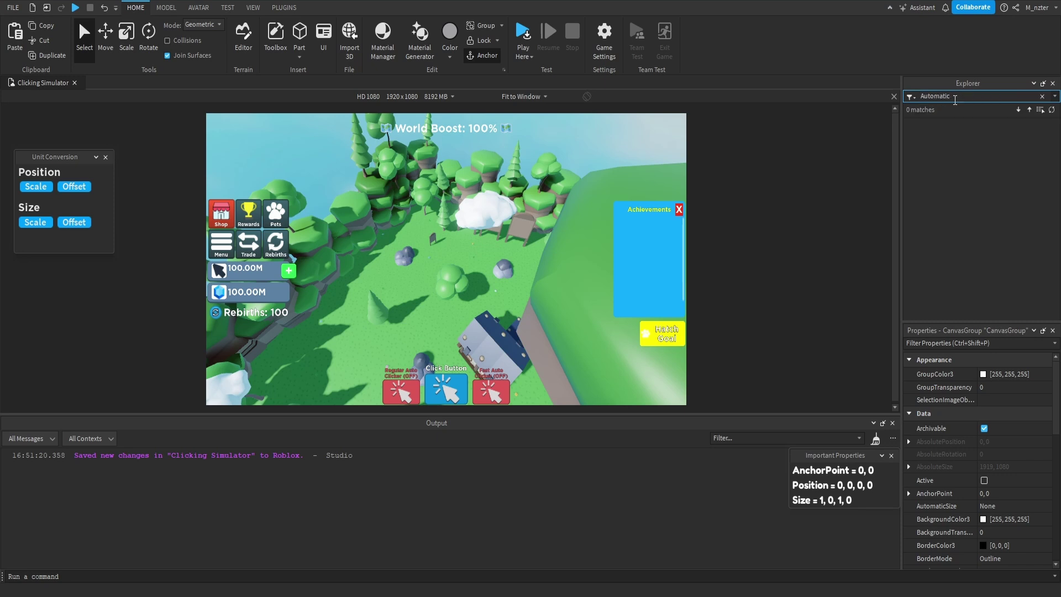
{"action": "type", "text": "CanvasSize="}
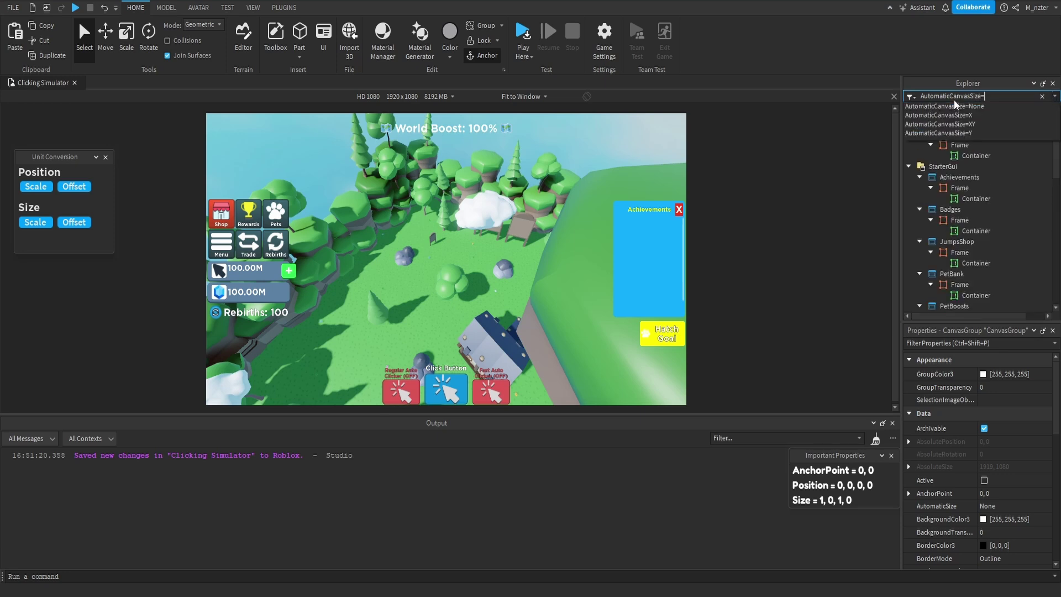
{"action": "type", "text": "None"}
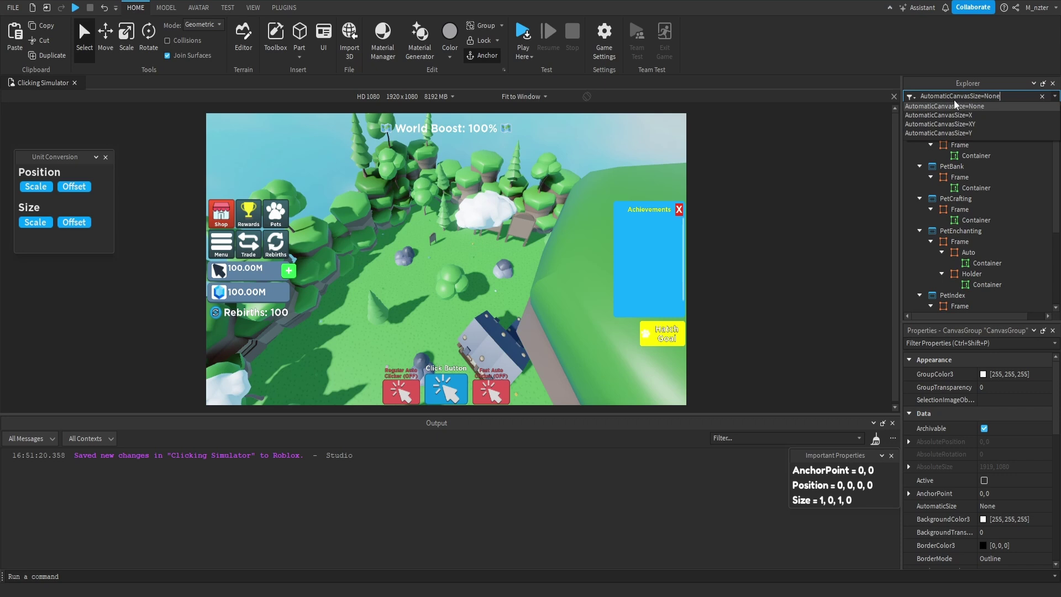
{"action": "key", "text": "Return"}
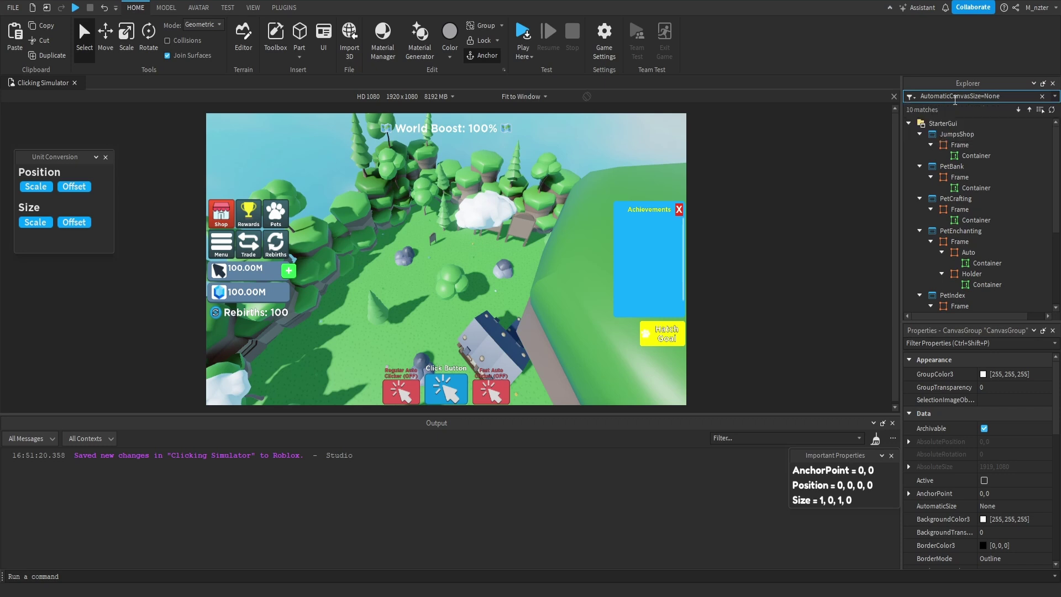
{"action": "scroll", "coordinate": [969, 157], "scroll_direction": "down", "scroll_amount": 3}
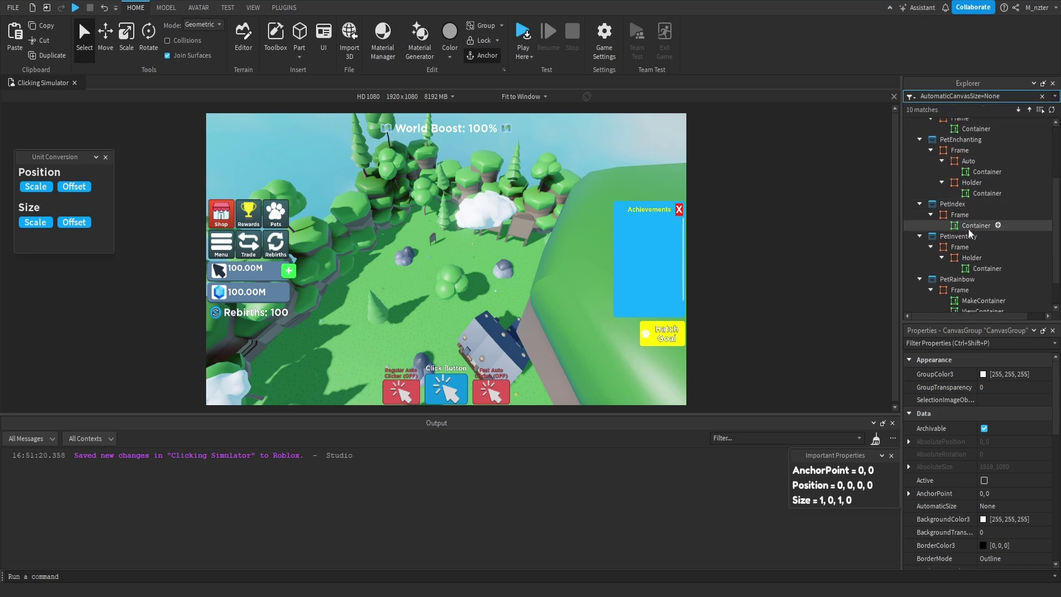
Select the Container in PetEnchanting's Auto frame among the search matches and filter its properties by "auto".
{"action": "scroll", "coordinate": [963, 254], "scroll_direction": "down", "scroll_amount": 1}
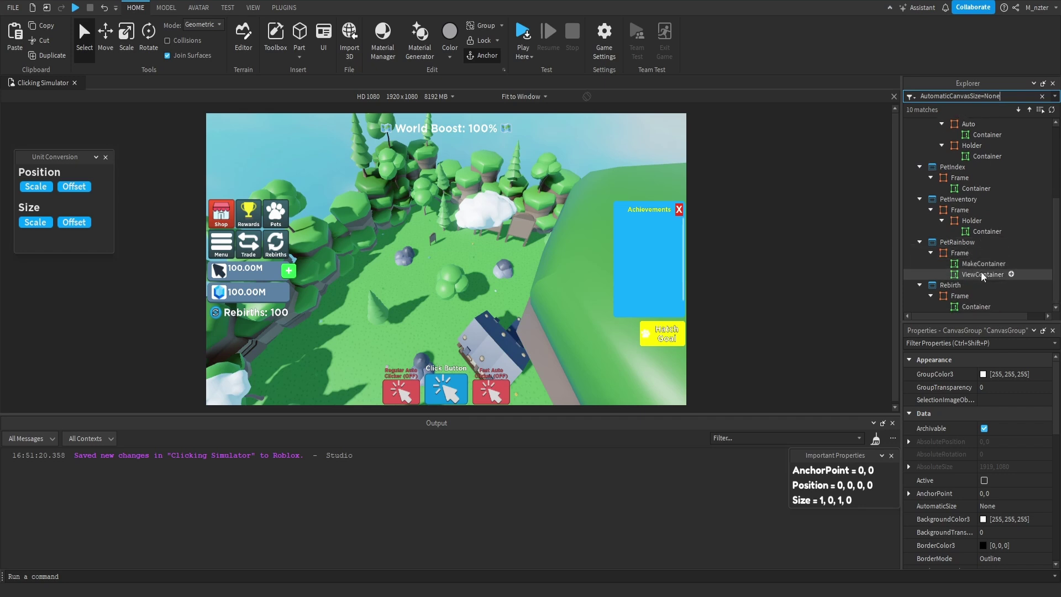
{"action": "scroll", "coordinate": [981, 260], "scroll_direction": "up", "scroll_amount": 3}
{"action": "left_click", "coordinate": [985, 225]}
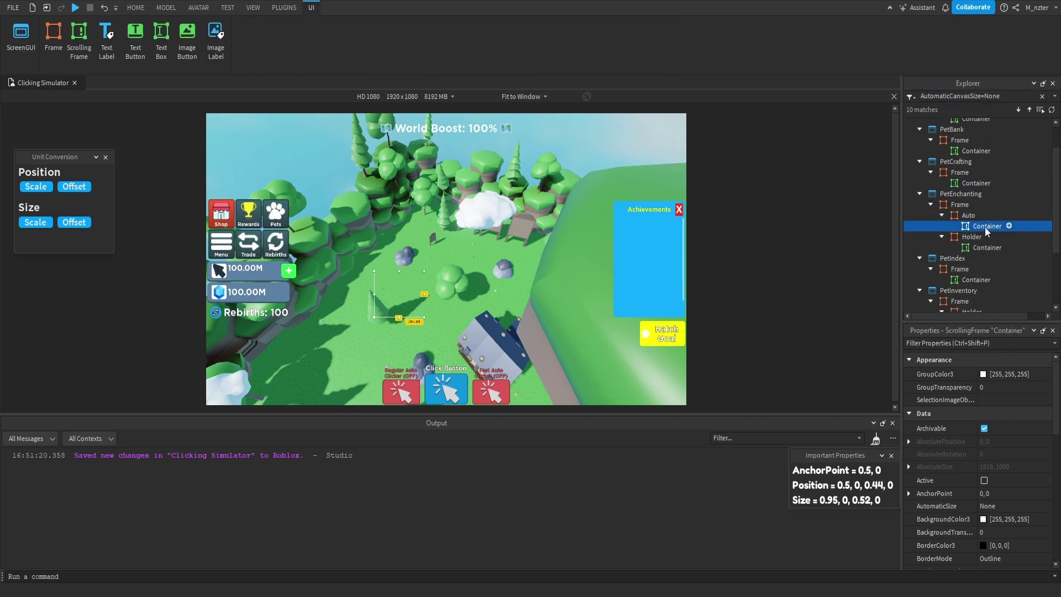
{"action": "left_click", "coordinate": [966, 343]}
{"action": "type", "text": "auto"}
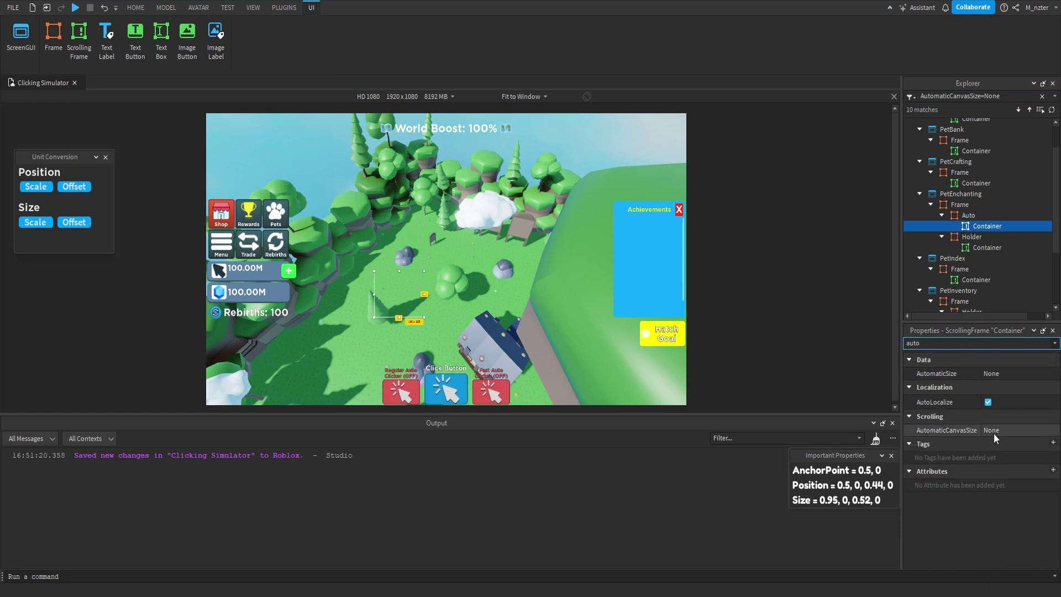
Select all matching Container scrolling frames in StarterGui and set their AutomaticCanvasSize to Y.
{"action": "scroll", "coordinate": [973, 166], "scroll_direction": "up", "scroll_amount": 2}
{"action": "left_click", "coordinate": [975, 155]}
{"action": "left_click", "coordinate": [972, 186], "text": "ctrl"}
{"action": "left_click", "coordinate": [975, 220], "text": "ctrl"}
{"action": "left_click", "coordinate": [980, 263], "text": "ctrl"}
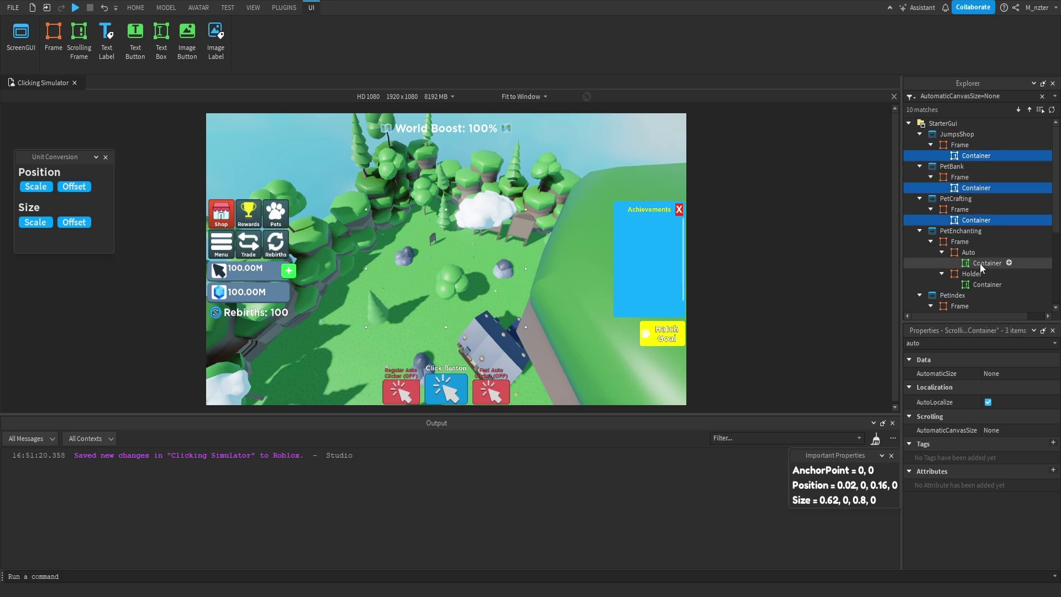
{"action": "left_click", "coordinate": [980, 282], "text": "ctrl"}
{"action": "key", "text": "ctrl+a"}
{"action": "left_click", "coordinate": [1013, 432]}
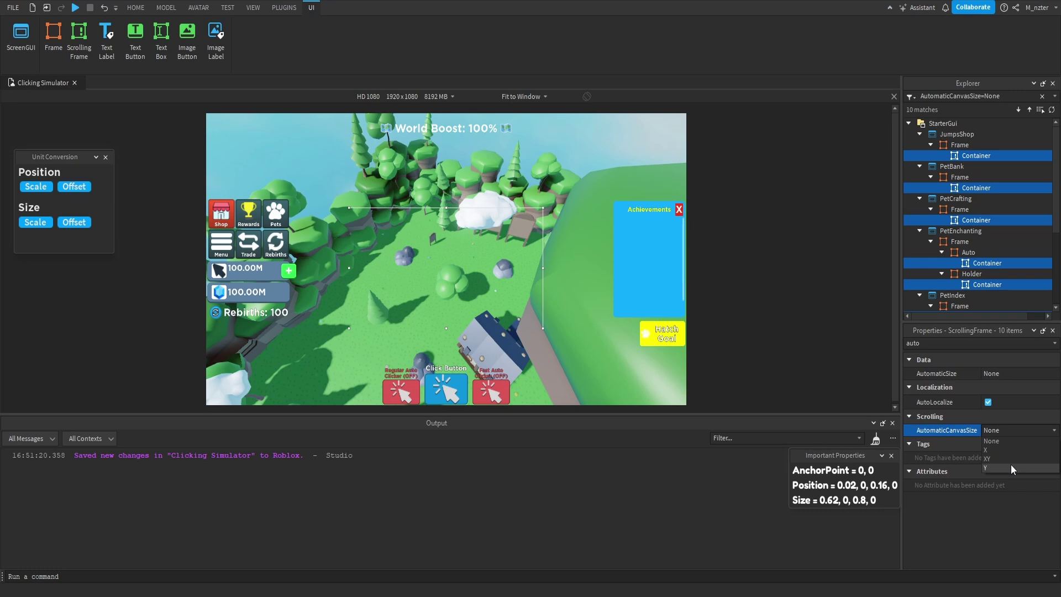
{"action": "left_click", "coordinate": [1011, 467]}
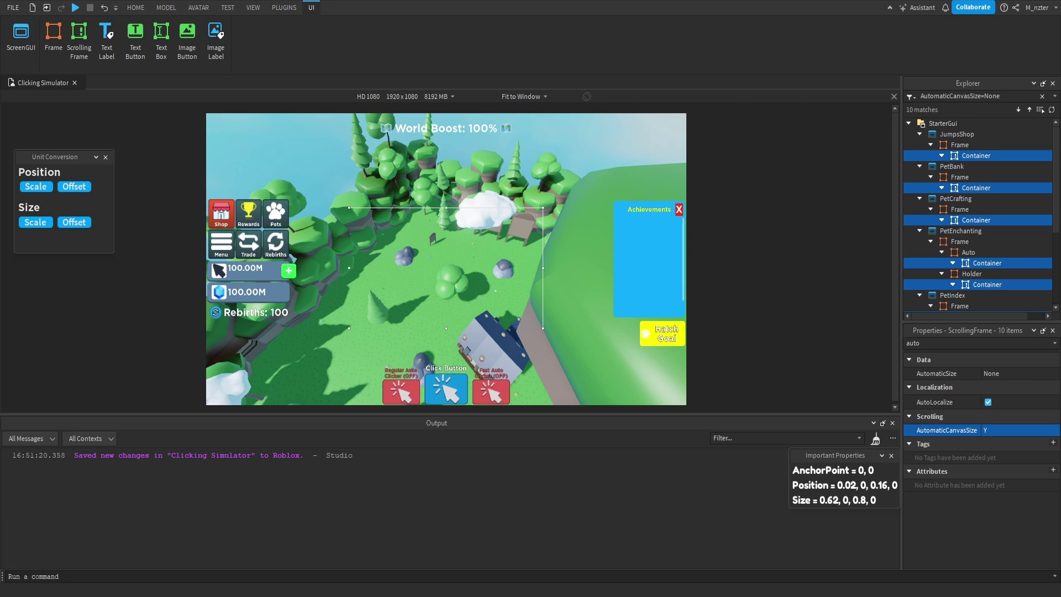
Playtest the game and hatch pets repeatedly with the Pets inventory open to check how its scrolling list handles new entries.
{"action": "key", "text": "F5"}
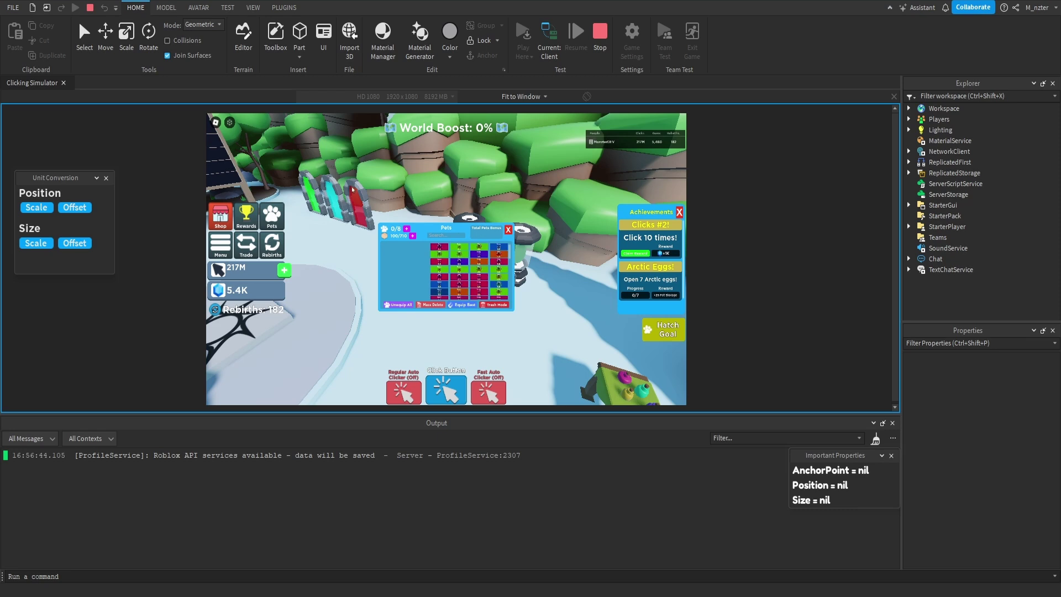
{"action": "right_click_drag", "start_coordinate": [353, 189], "coordinate": [352, 189]}
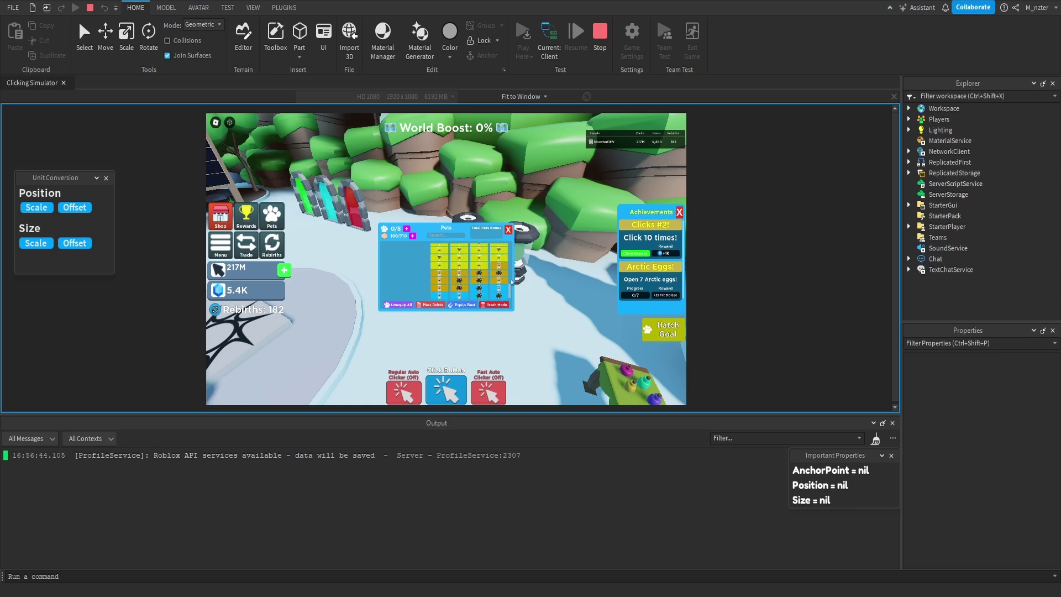
{"action": "key", "text": "e"}
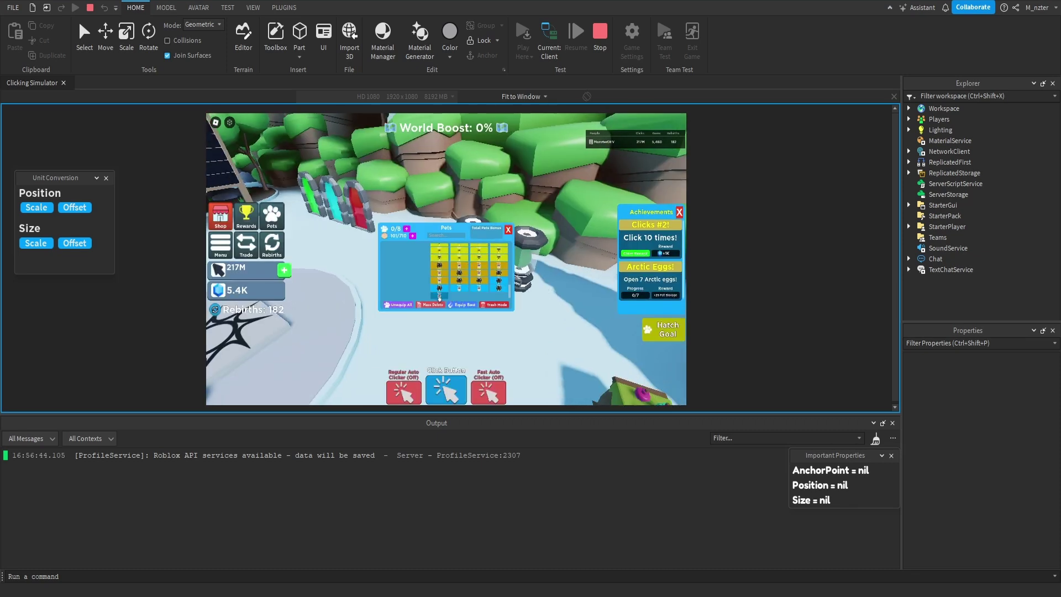
{"action": "key", "text": "e"}
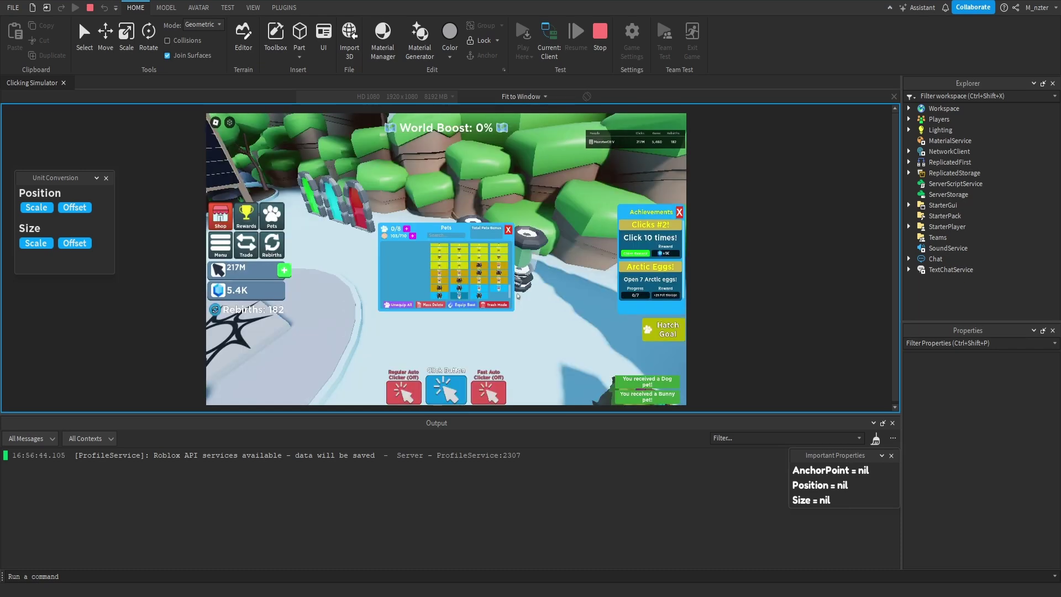
{"action": "key", "text": "e"}
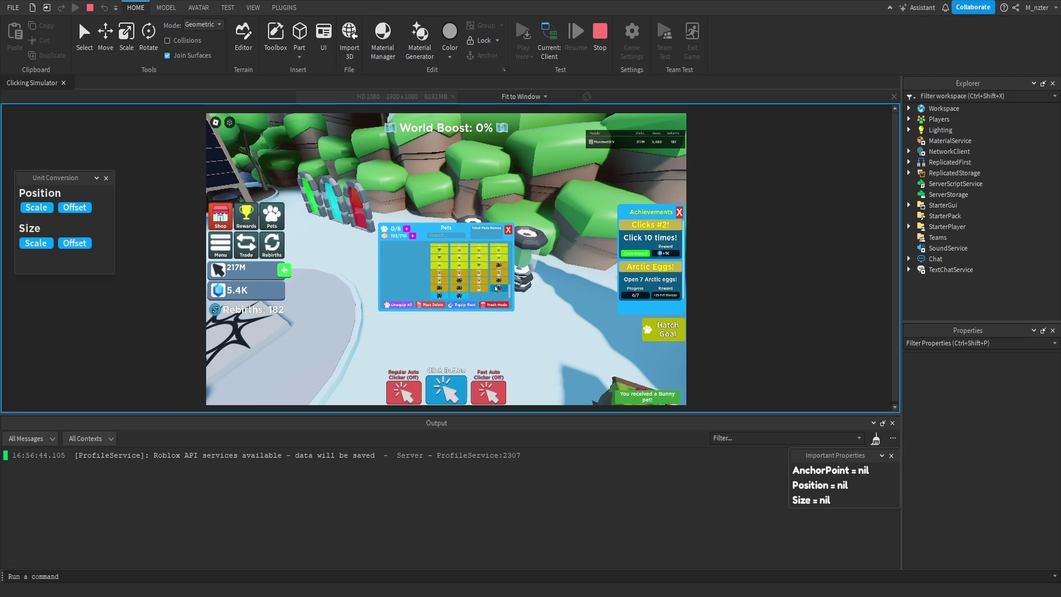
{"action": "key", "text": "e"}
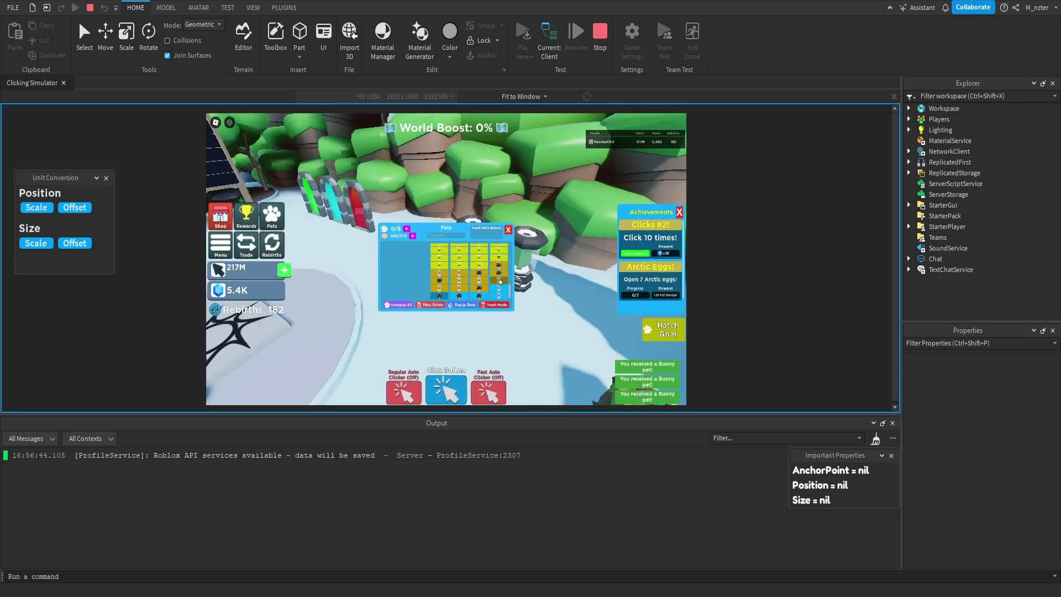
{"action": "key", "text": "e"}
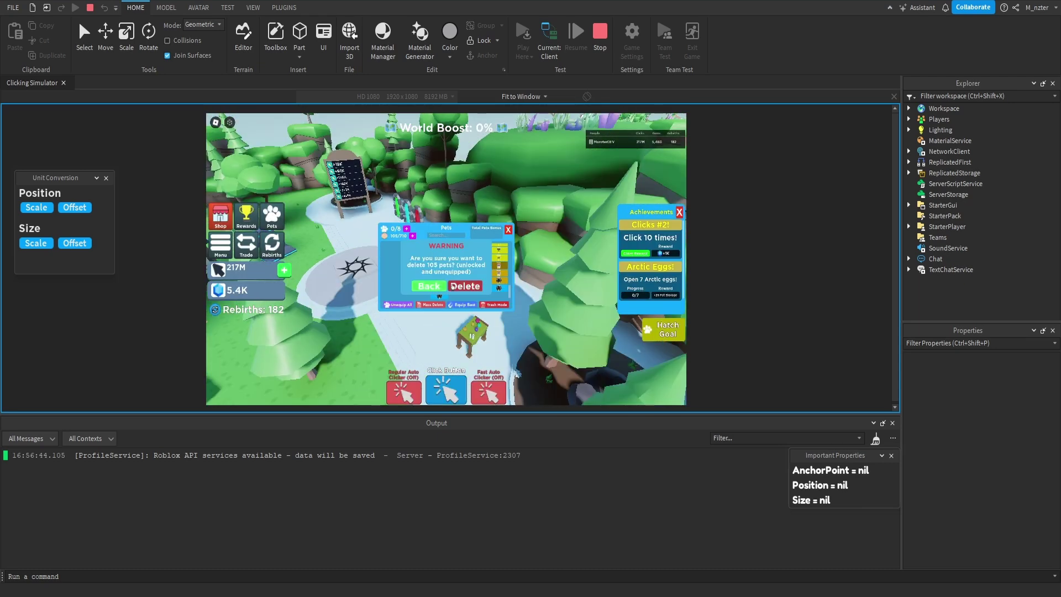
Confirm the mass deletion of pets, then hatch new ones and check the refilled inventory list down to its end.
{"action": "left_click", "coordinate": [458, 287]}
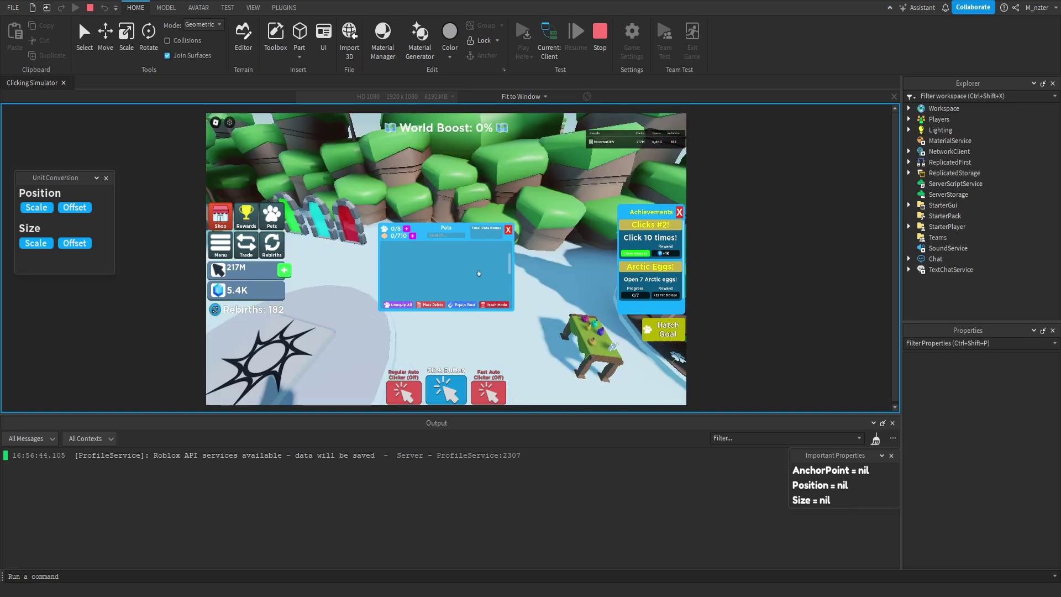
{"action": "key", "text": "w"}
{"action": "key", "text": "e"}
{"action": "key", "text": "e"}
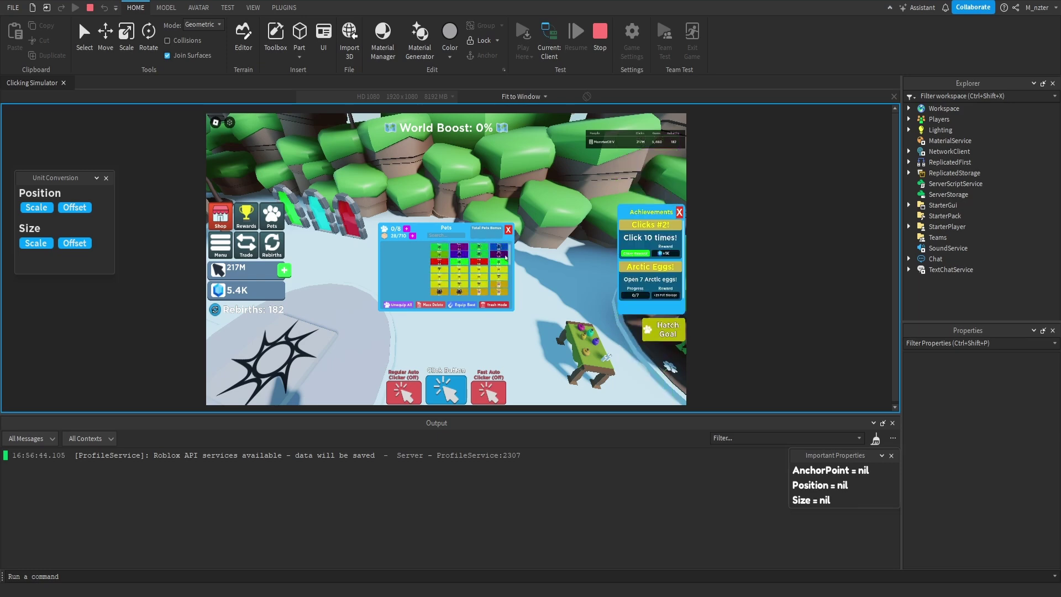
{"action": "key", "text": "e"}
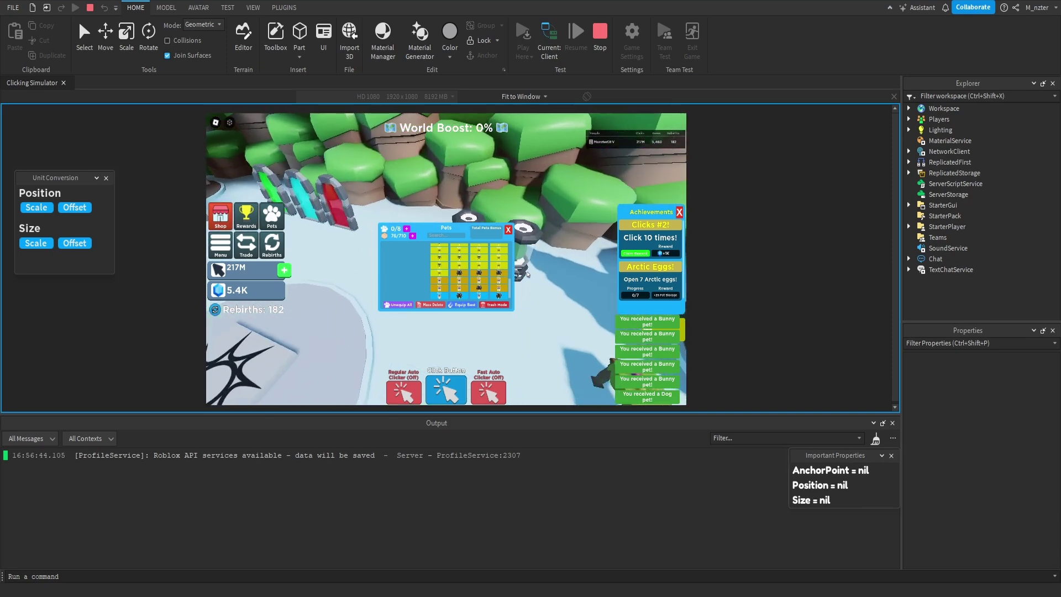
{"action": "key", "text": "e"}
{"action": "scroll", "coordinate": [495, 274], "scroll_direction": "down", "scroll_amount": 2}
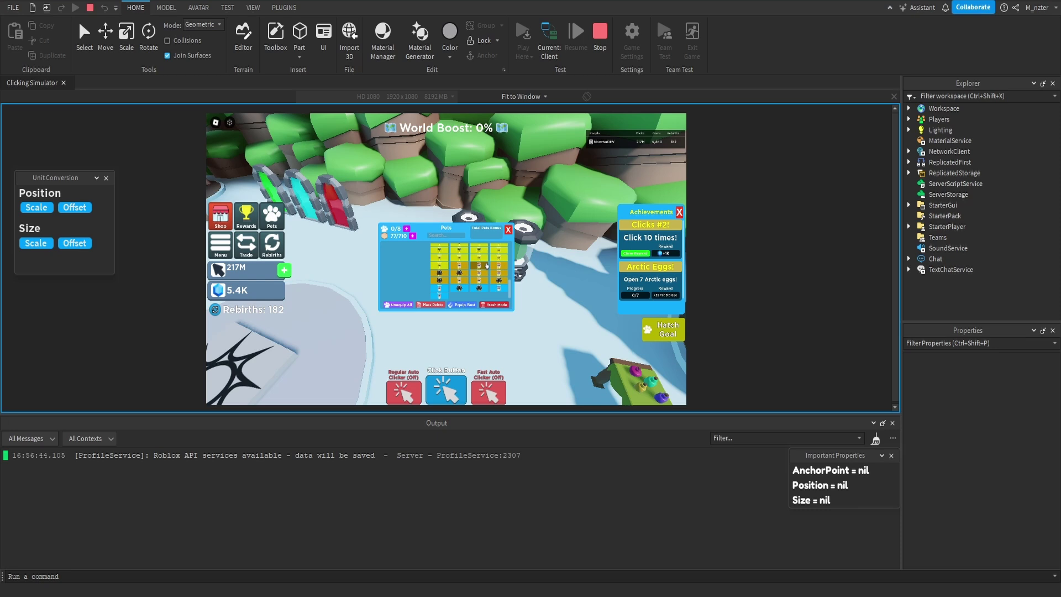
Check the Pets inventory list back up to its first rows while moving around the map, and close the inventory.
{"action": "key", "text": "s"}
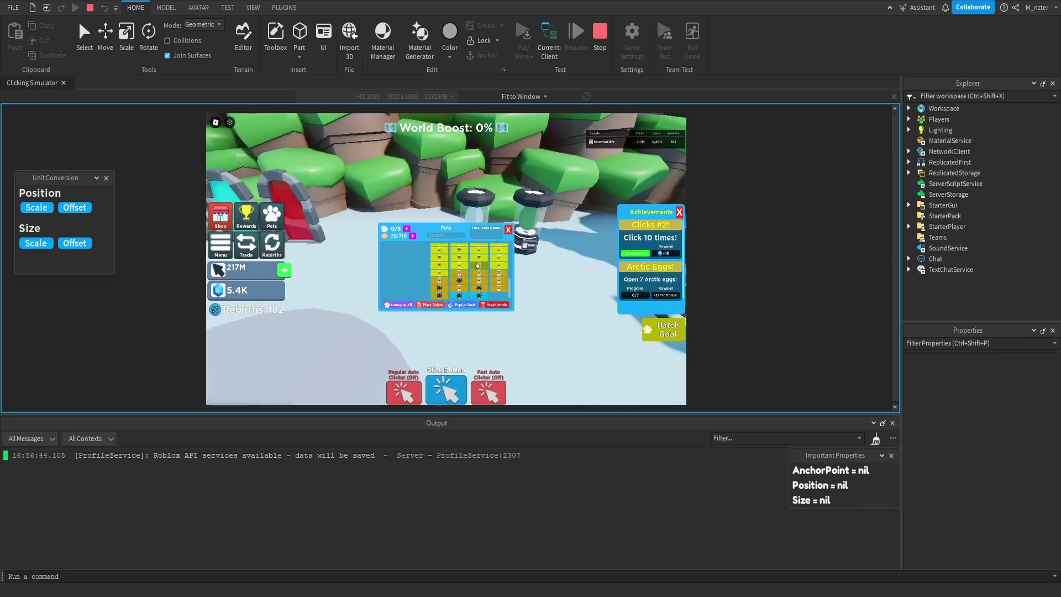
{"action": "scroll", "coordinate": [478, 264], "scroll_direction": "up", "scroll_amount": 5}
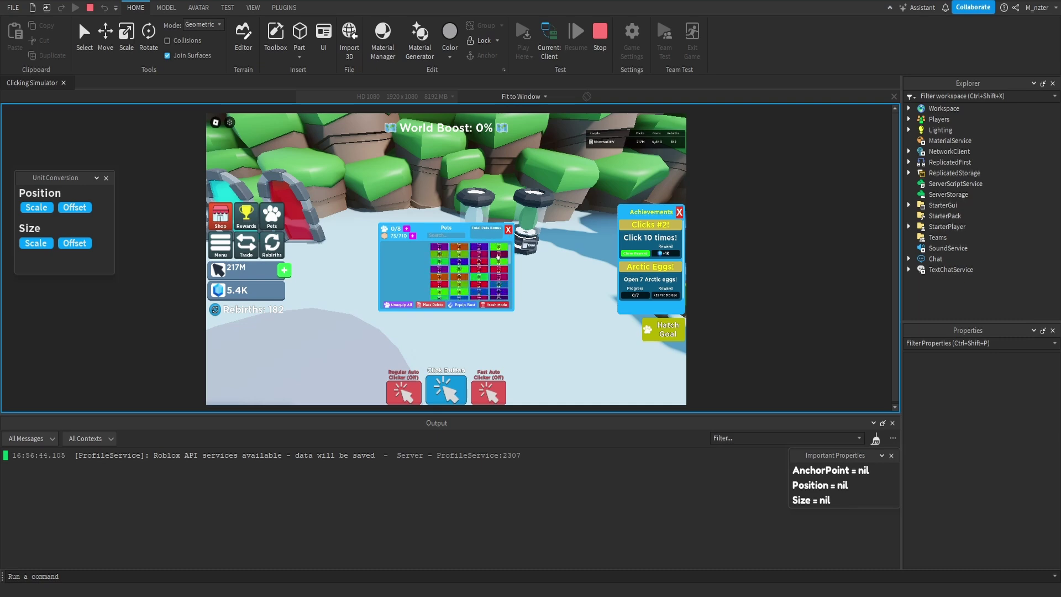
{"action": "key", "text": "s"}
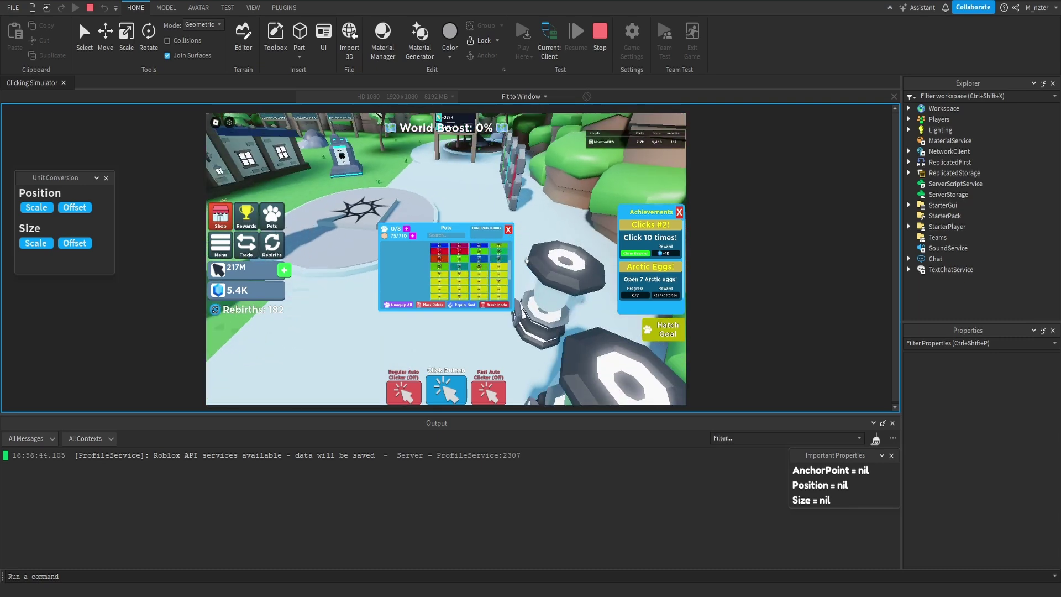
{"action": "key", "text": "w"}
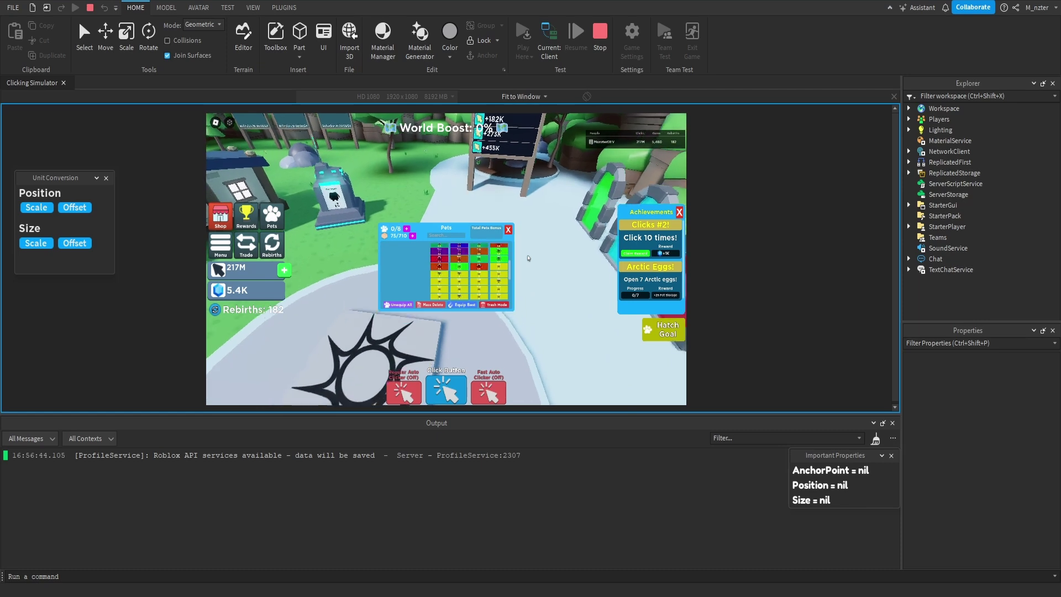
{"action": "left_click", "coordinate": [509, 230]}
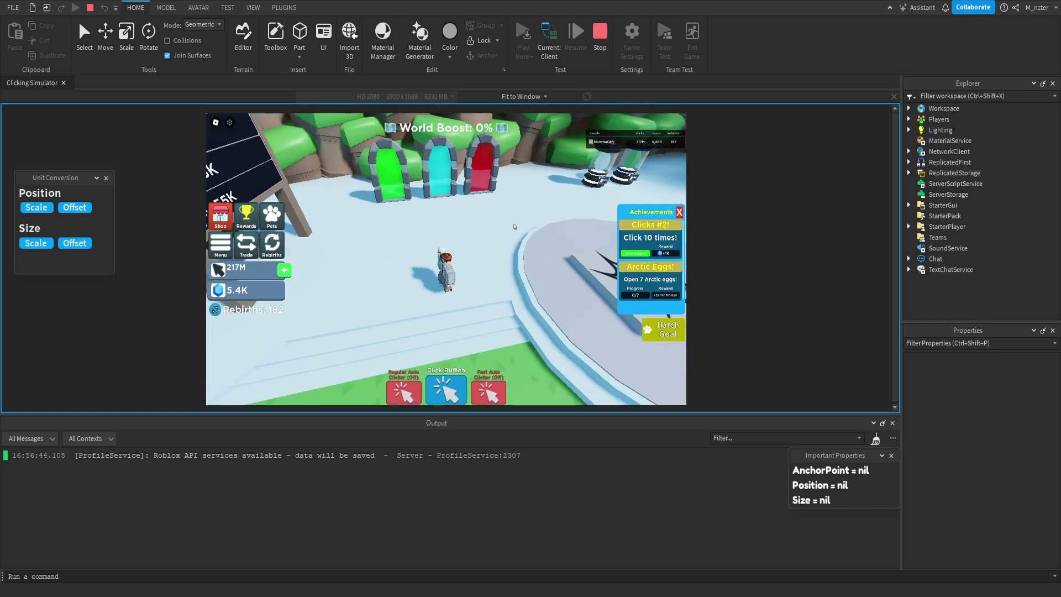